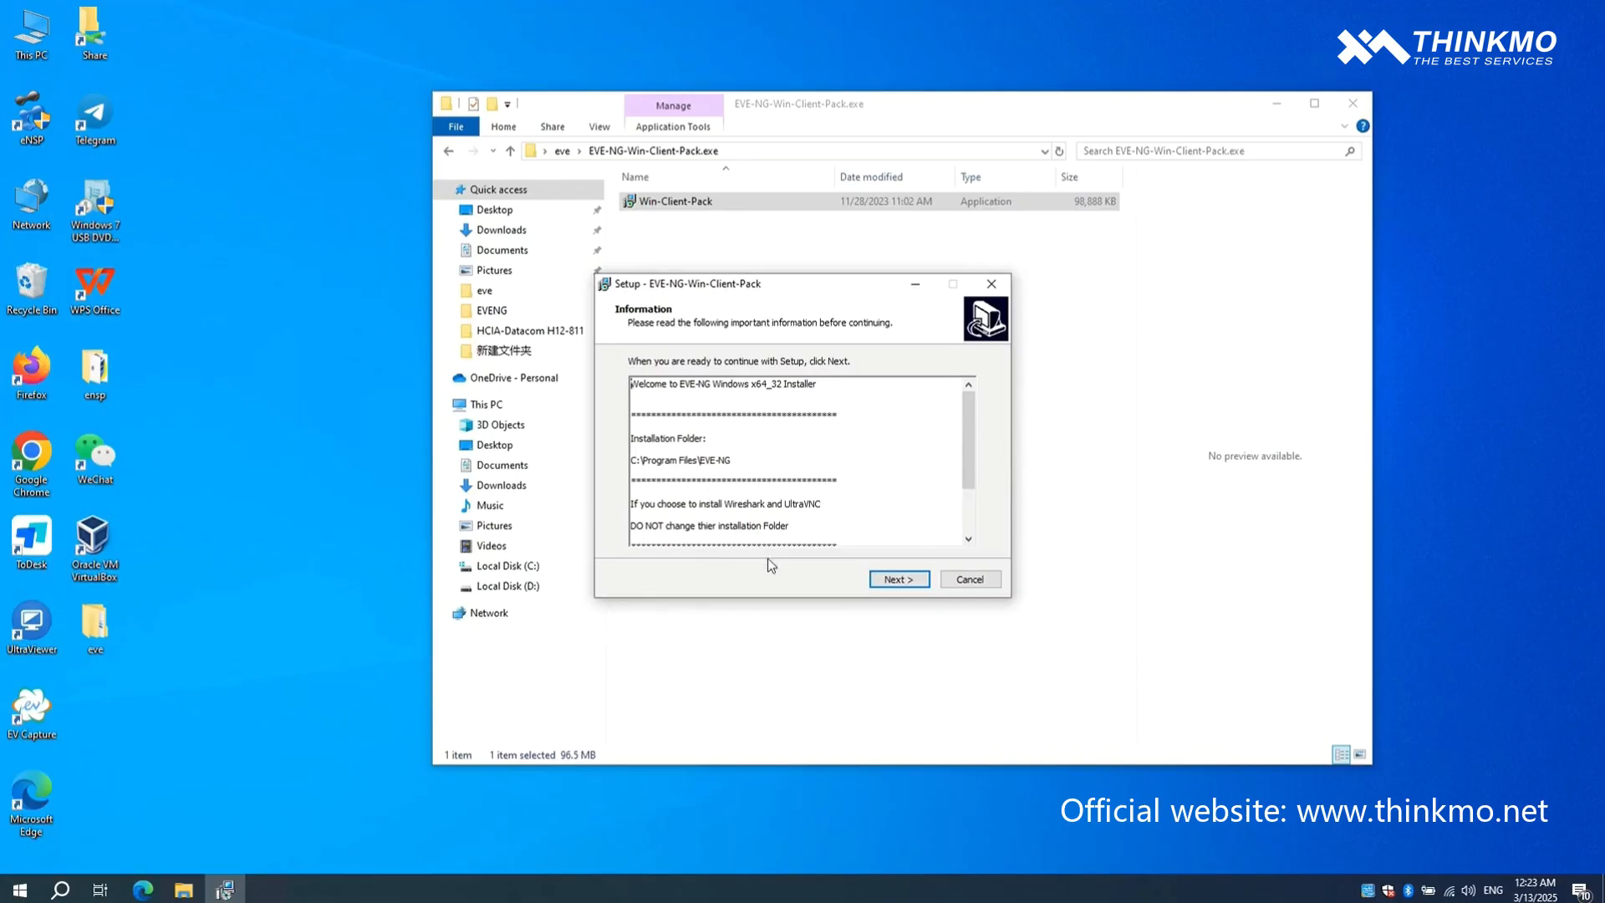
- Start the EVE-NG-Win-Client-Pack installation with the Wireshark 2.2.5 x64 and UltraVNC 1.2.12 x64 components included
left_click(874, 581)
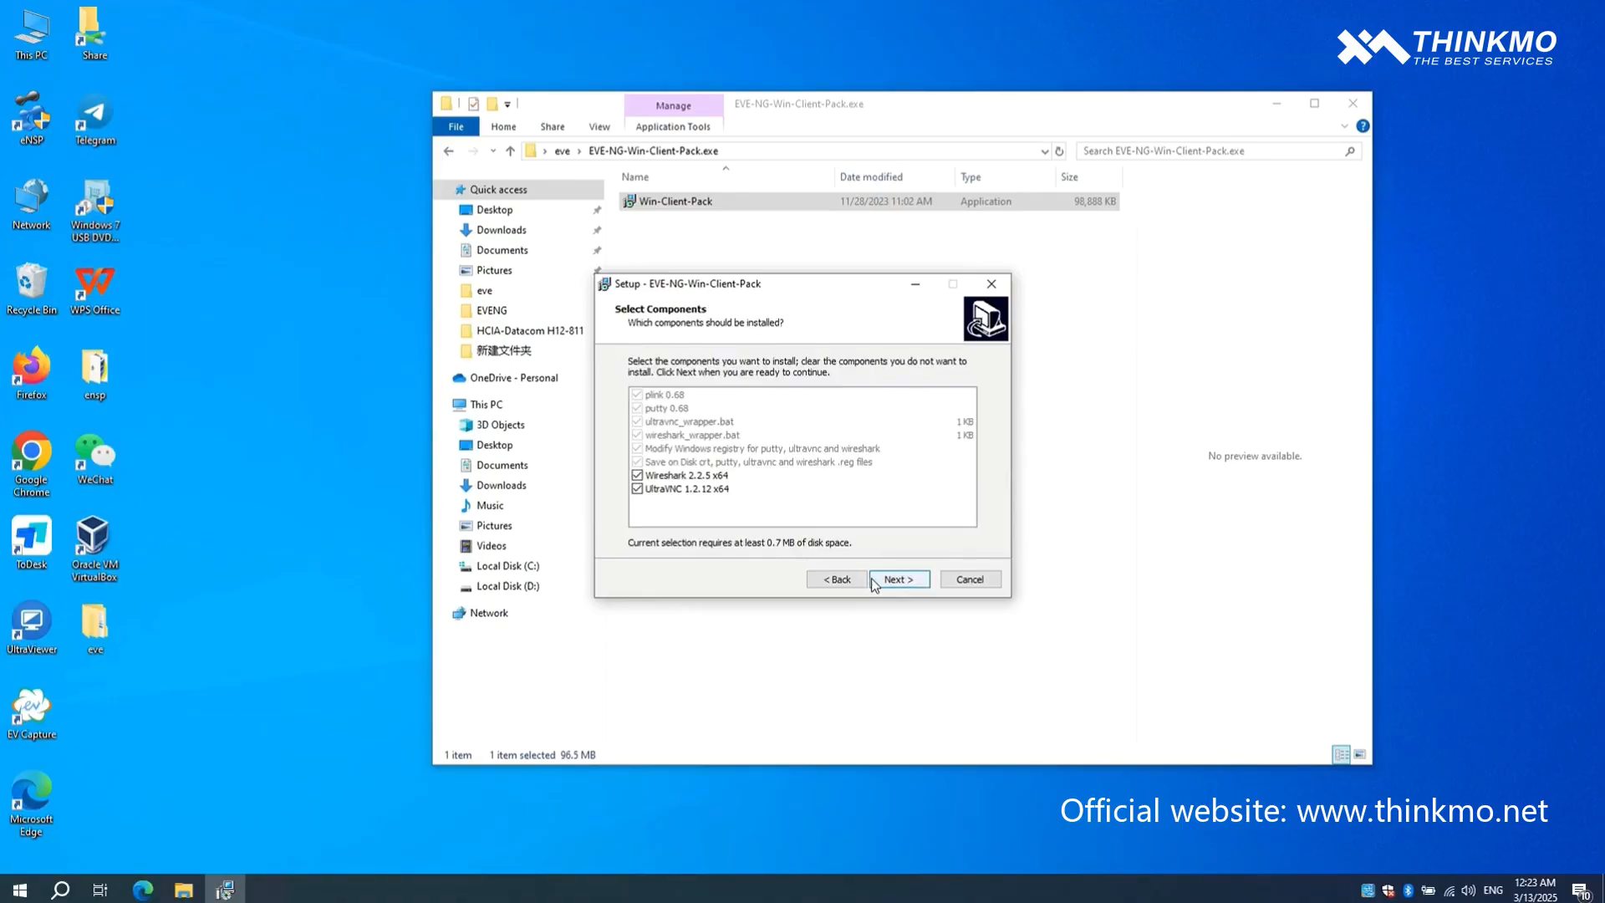
left_click(877, 581)
left_click(886, 581)
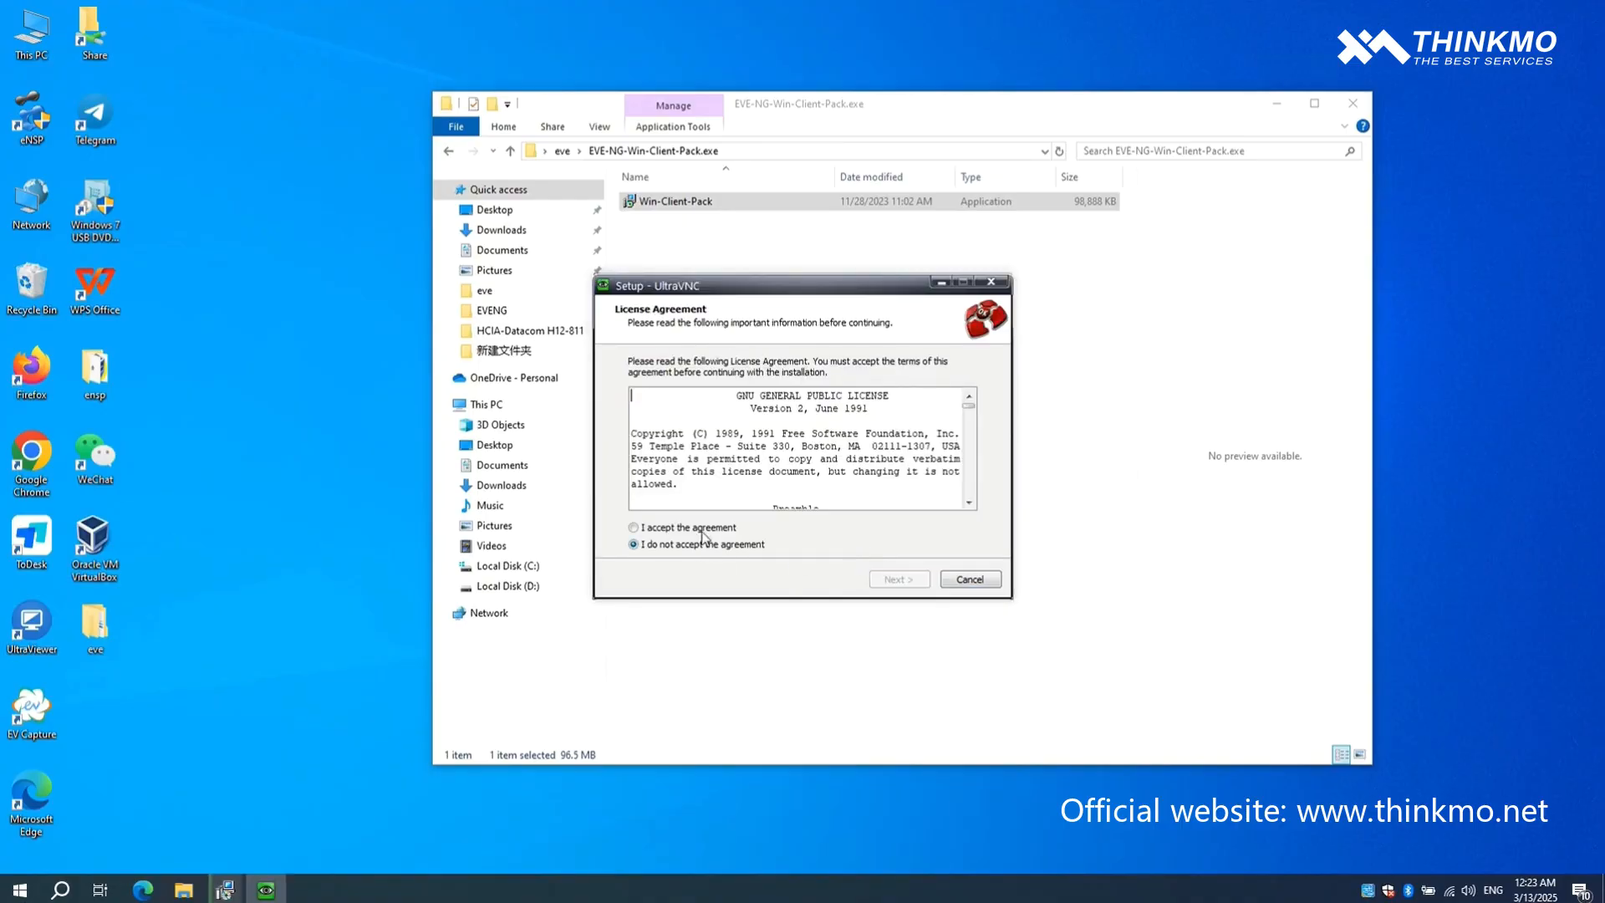
- Accept the UltraVNC license, install it with the Full installation components, and finish with Show latest versions unchecked
left_click(708, 530)
left_click(889, 579)
left_click(891, 579)
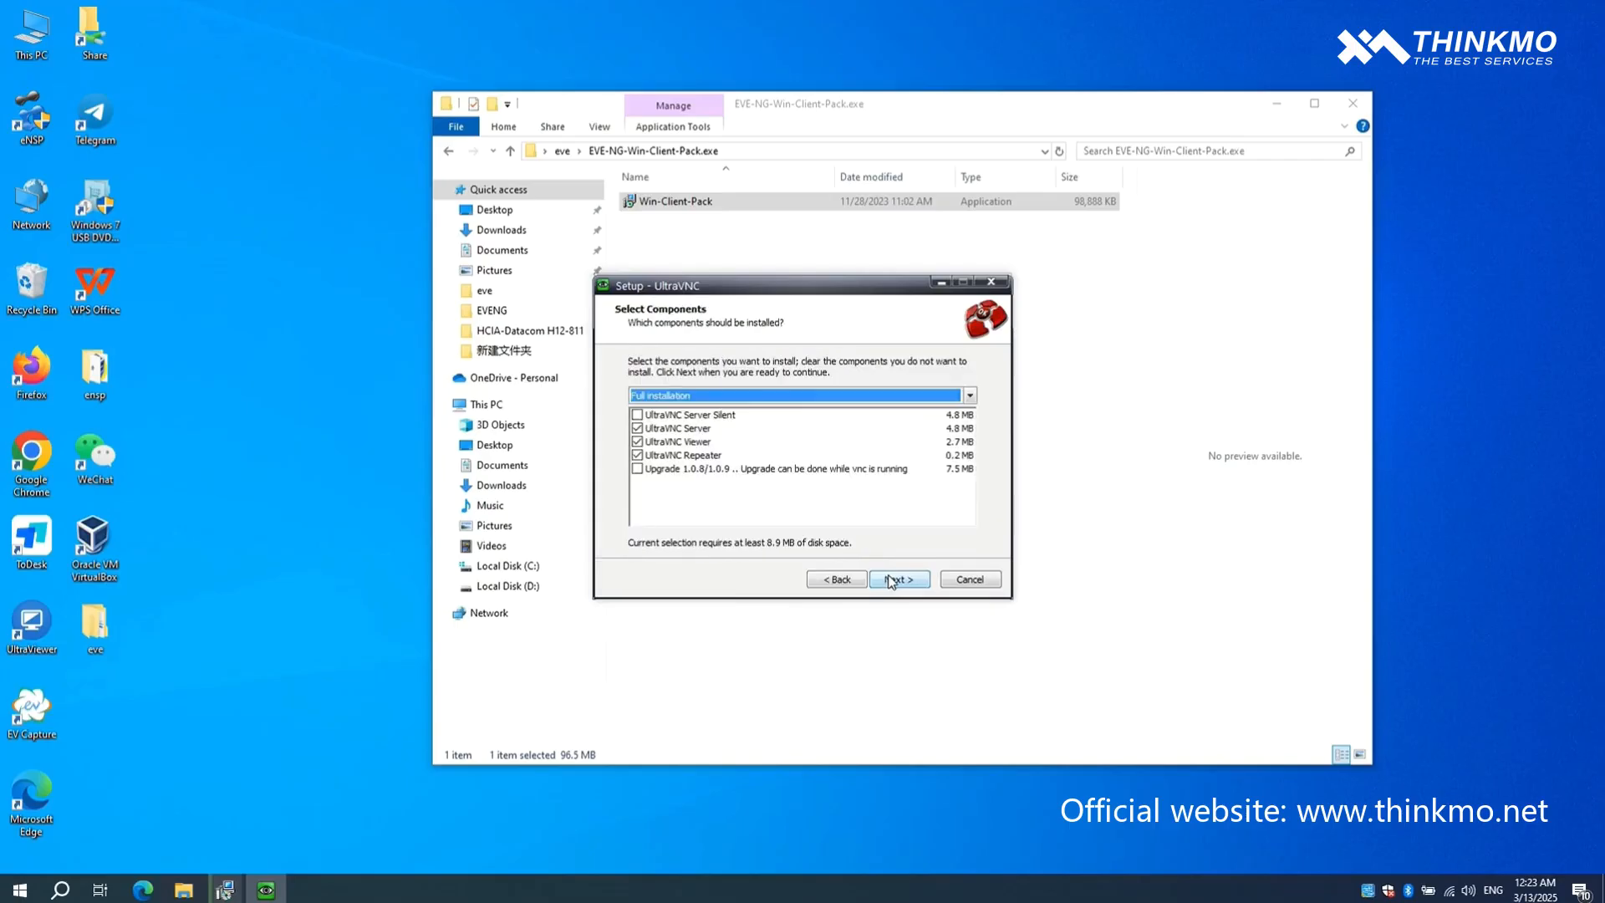
left_click(890, 580)
left_click(892, 581)
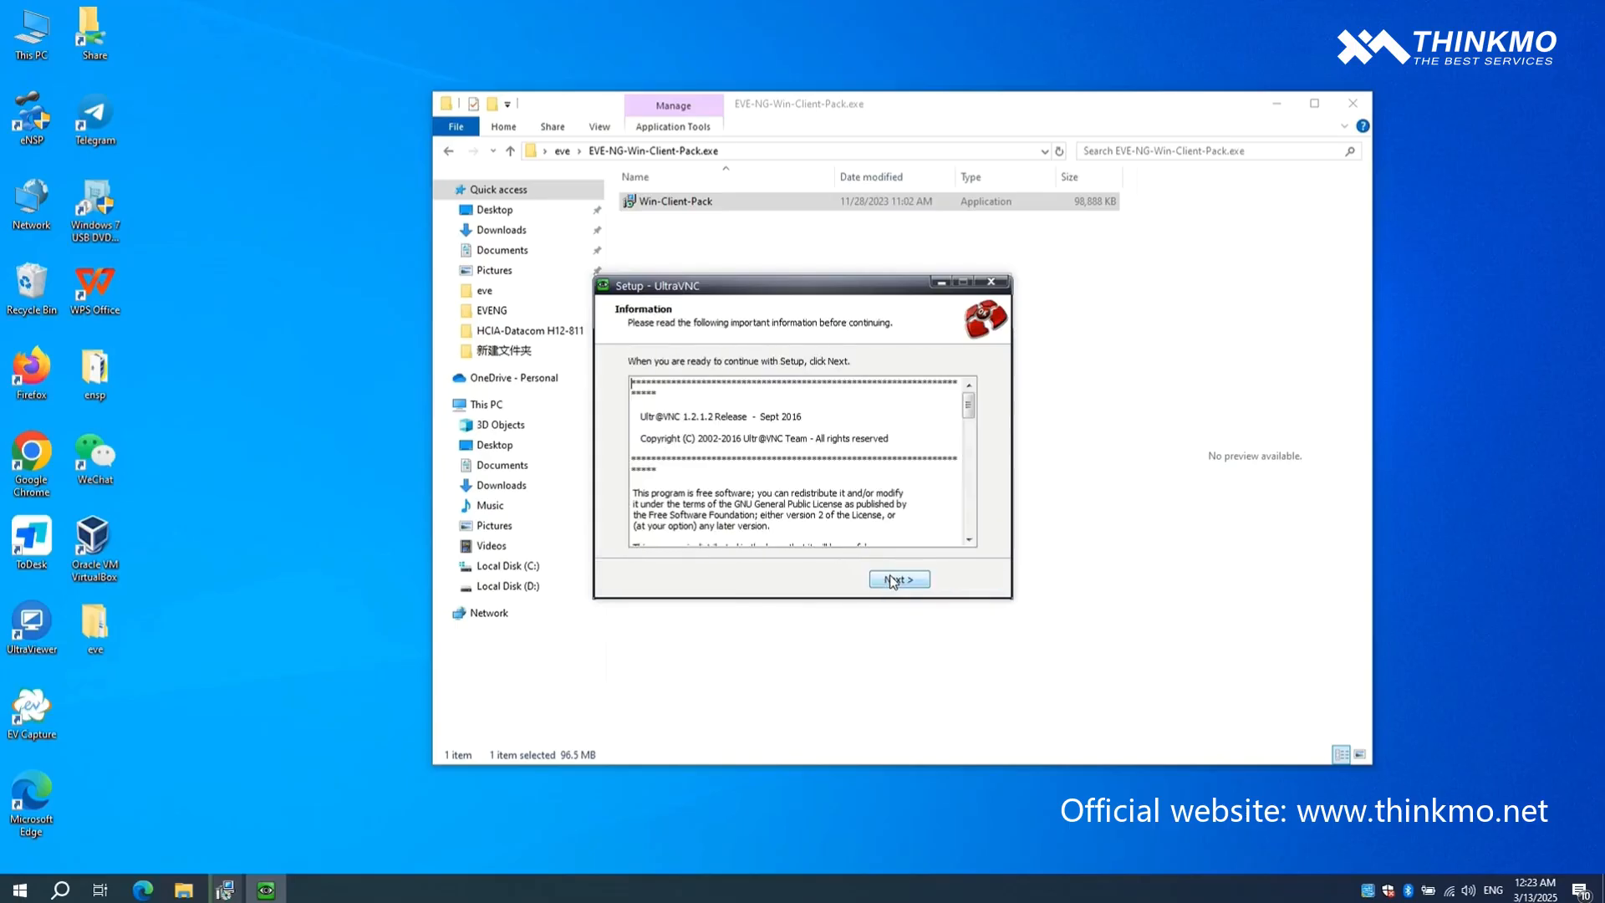
left_click(893, 581)
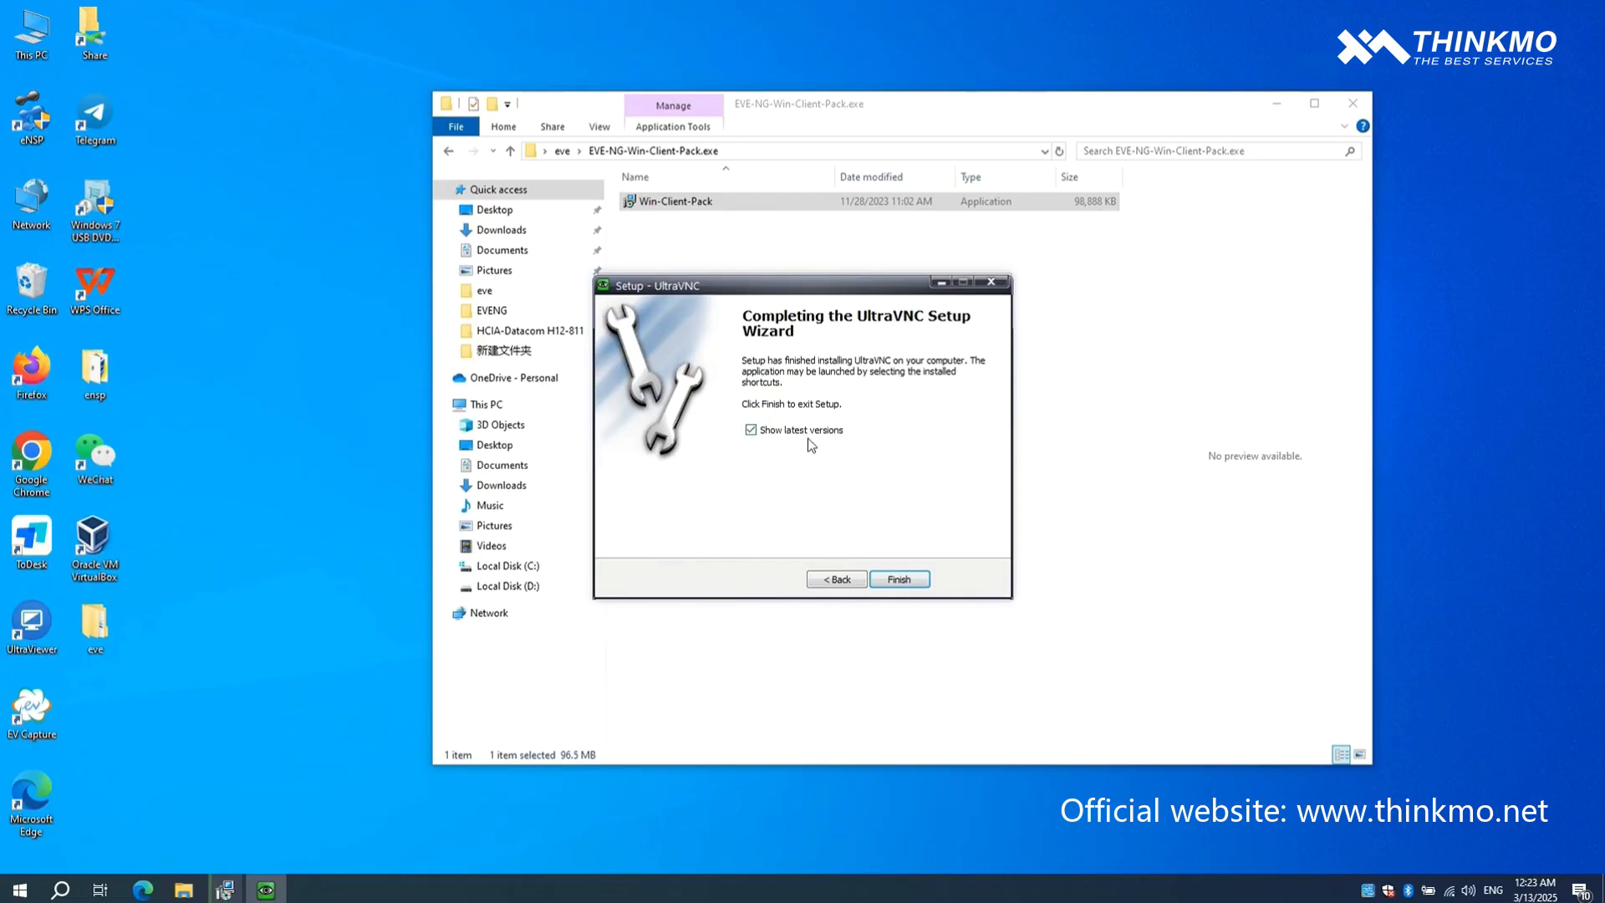
left_click(751, 431)
left_click(901, 579)
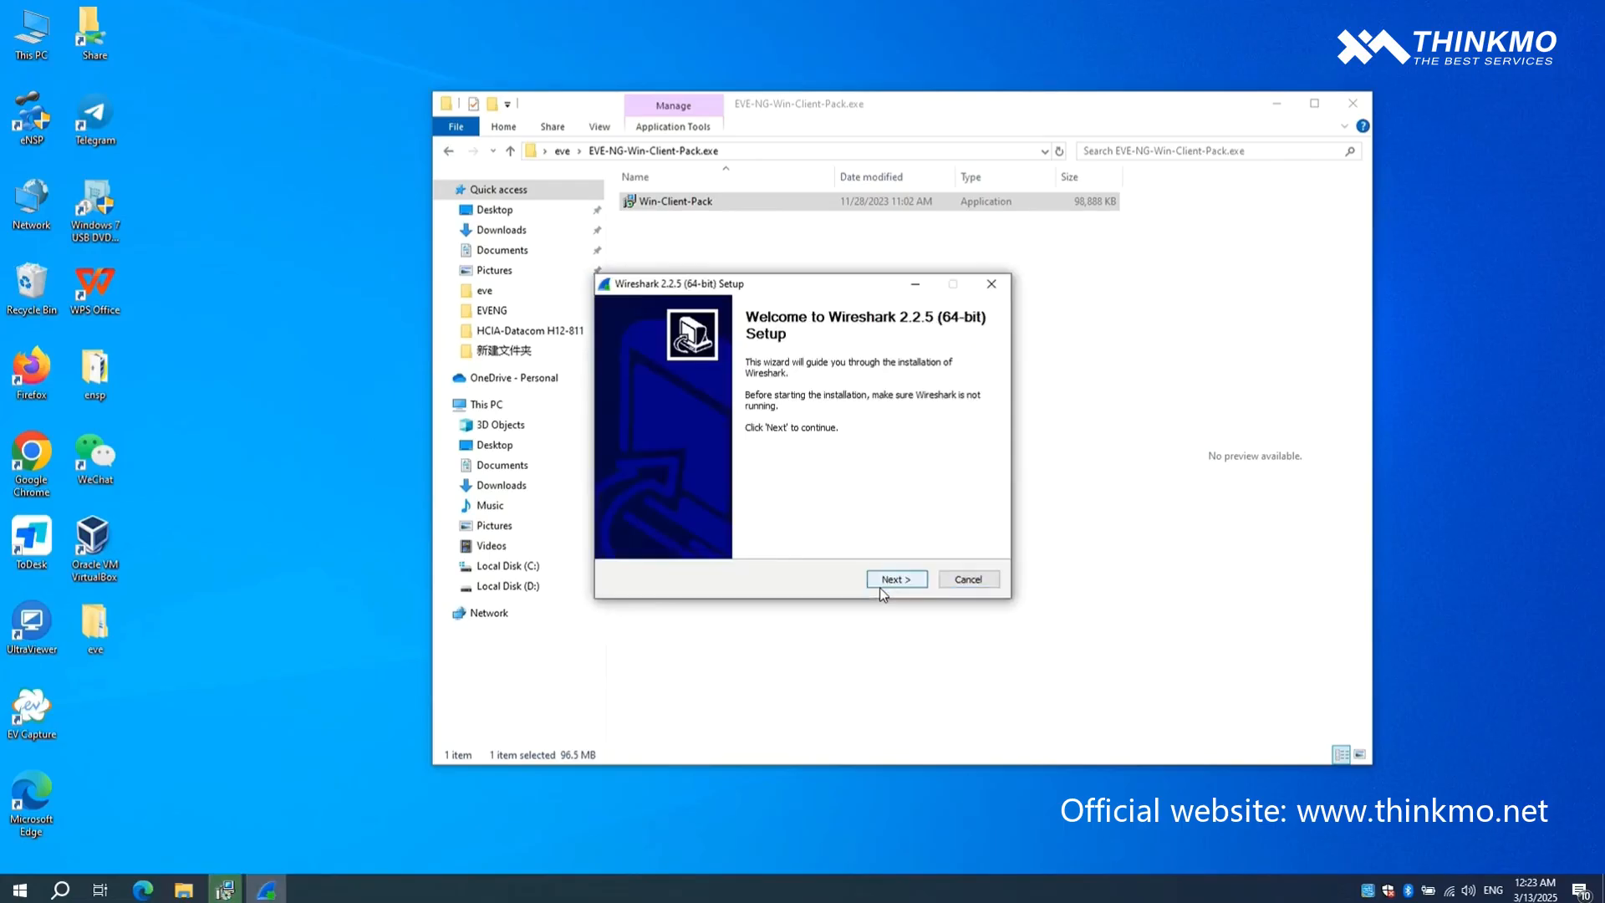
- Accept the Wireshark 2.2.5 license and install it with the default shortcuts and file associations, leaving WinPcap 4.1.3 unselected
left_click(881, 588)
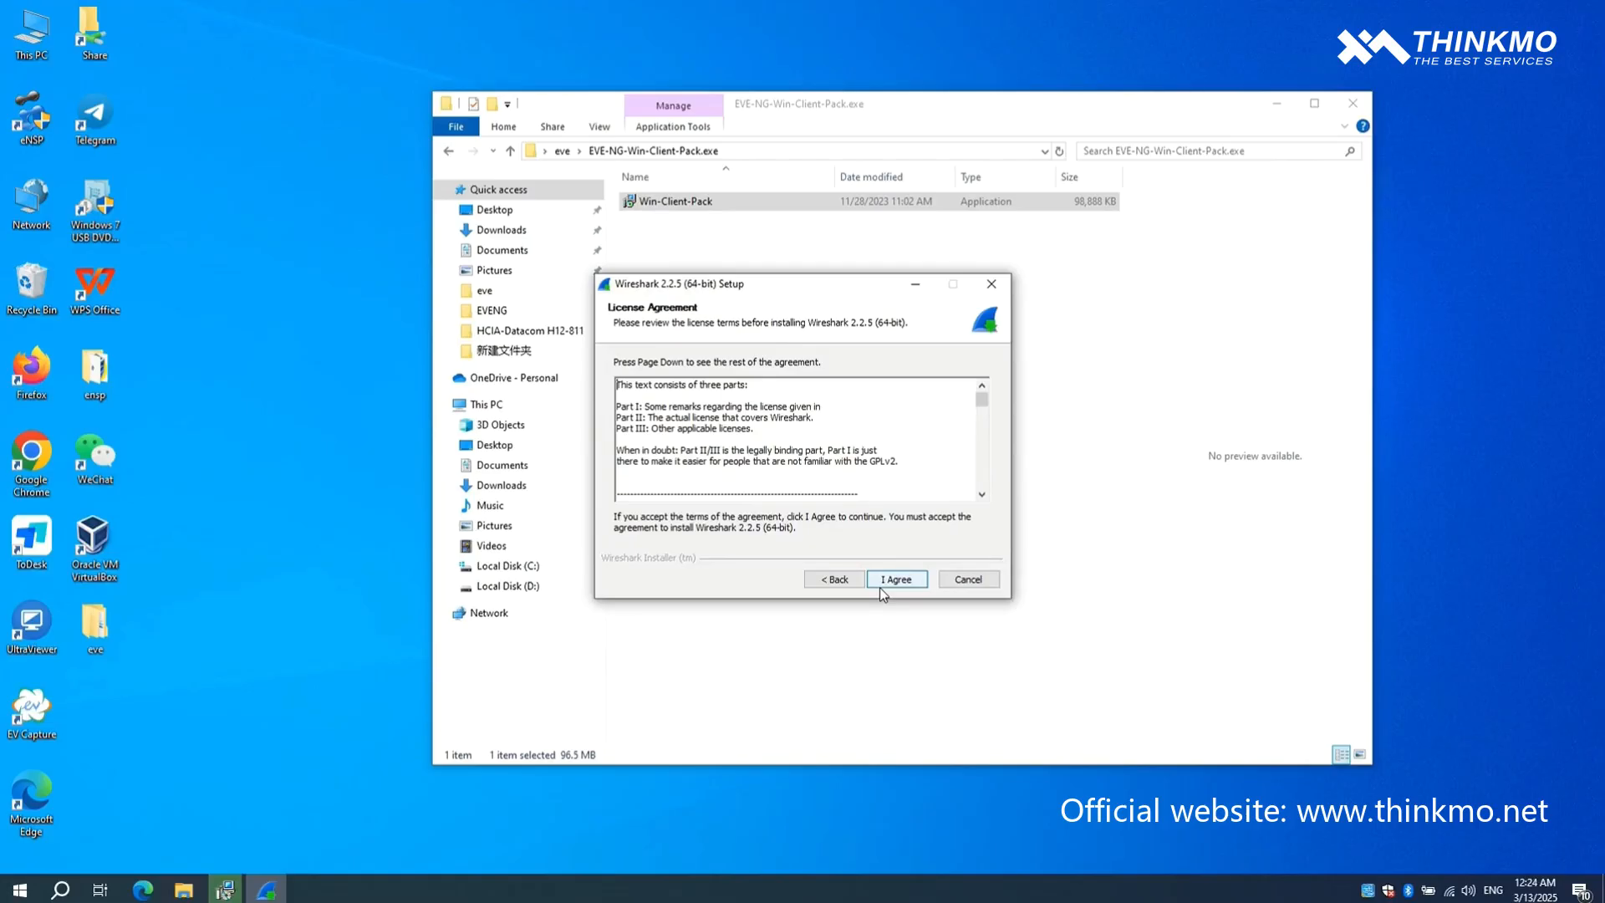
left_click(879, 587)
left_click(879, 587)
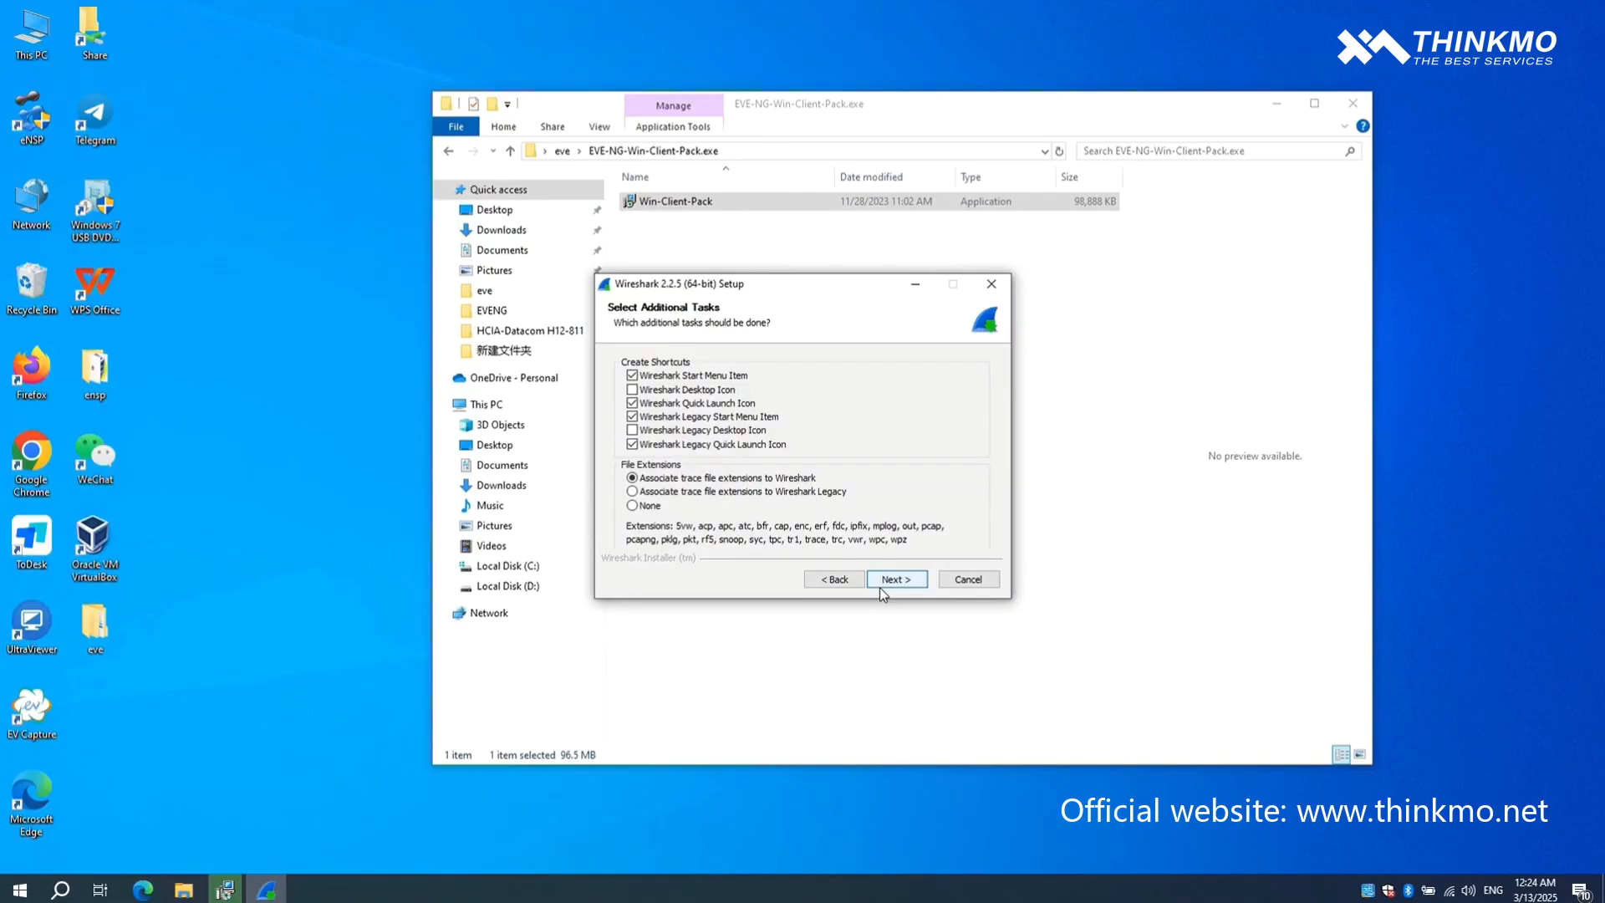
left_click(879, 589)
left_click(880, 589)
left_click(880, 588)
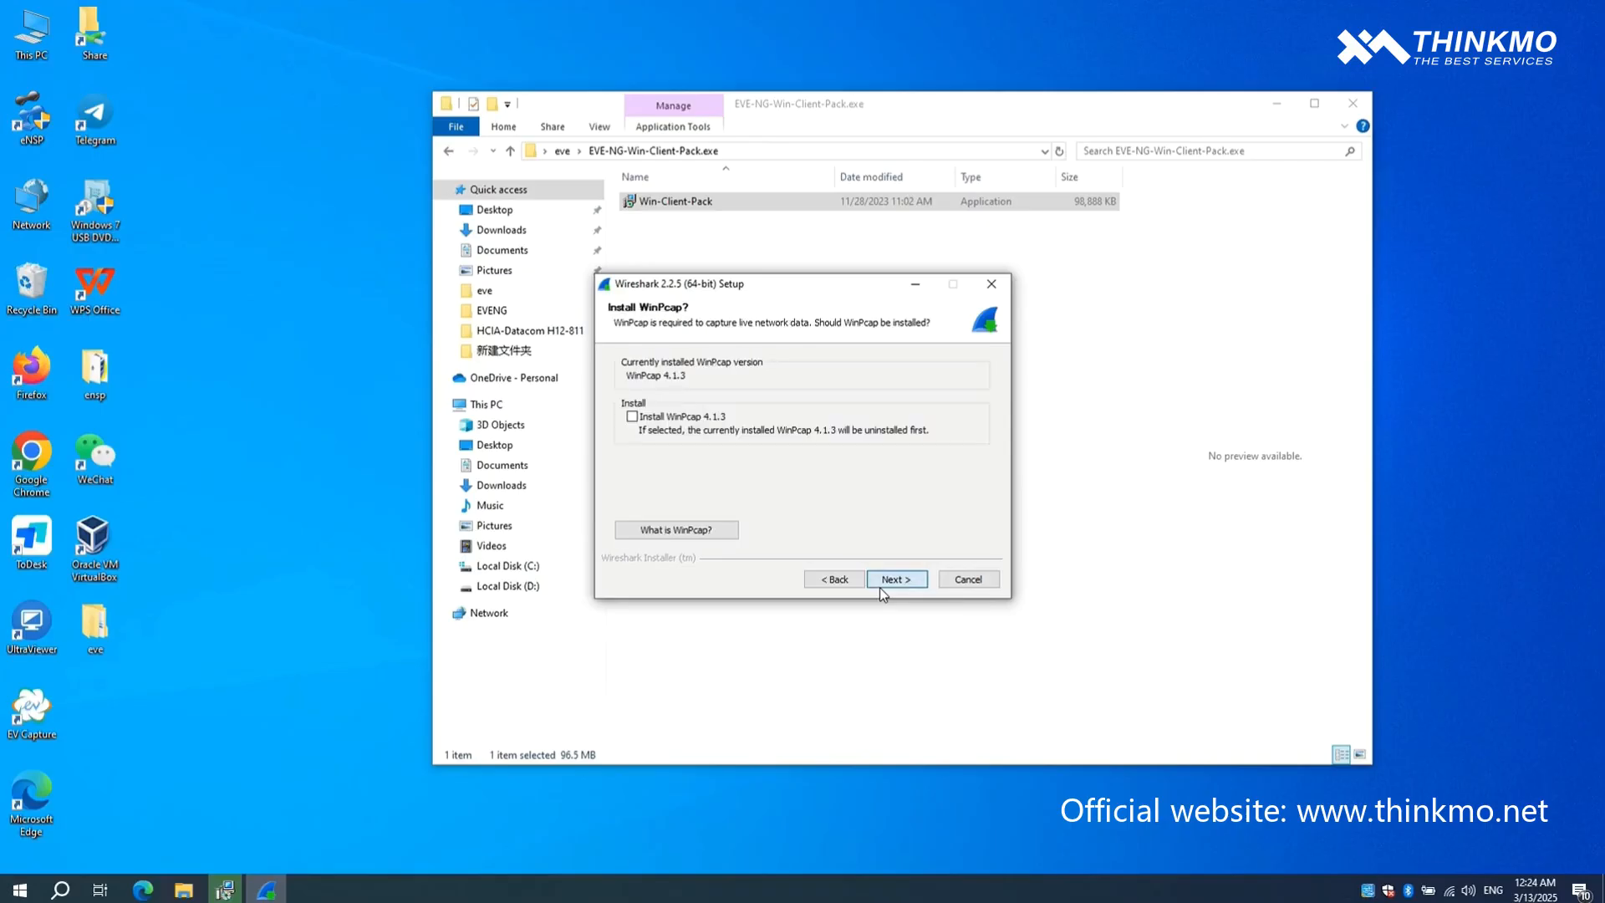
left_click(879, 588)
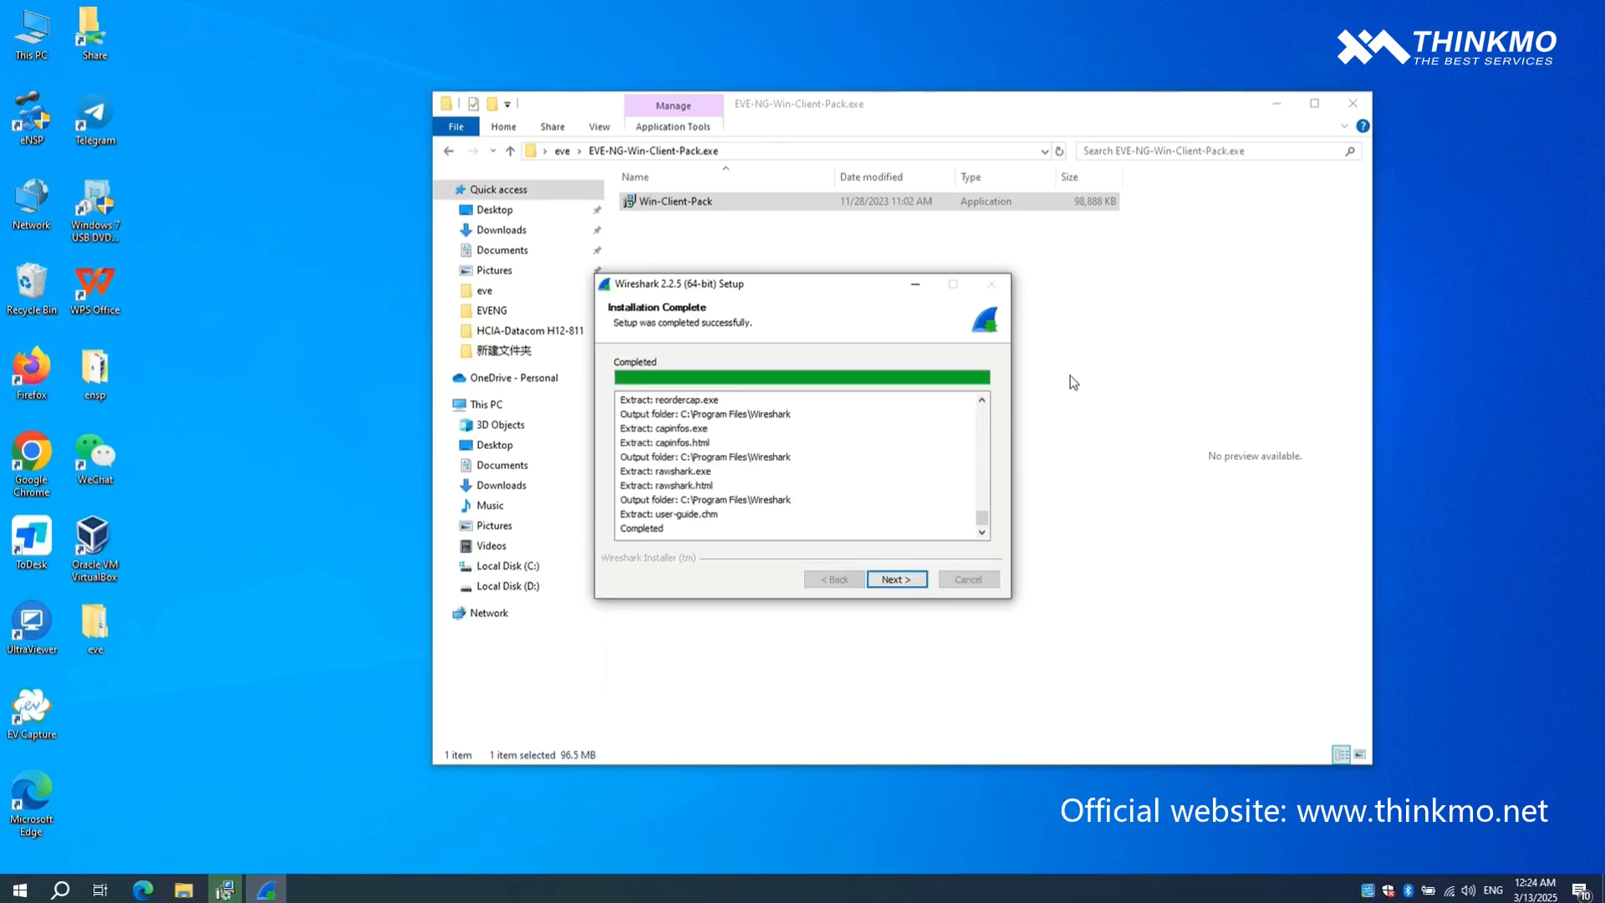
- Finish the Wireshark setup without running it or showing news, and close the client pack installer
left_click(900, 579)
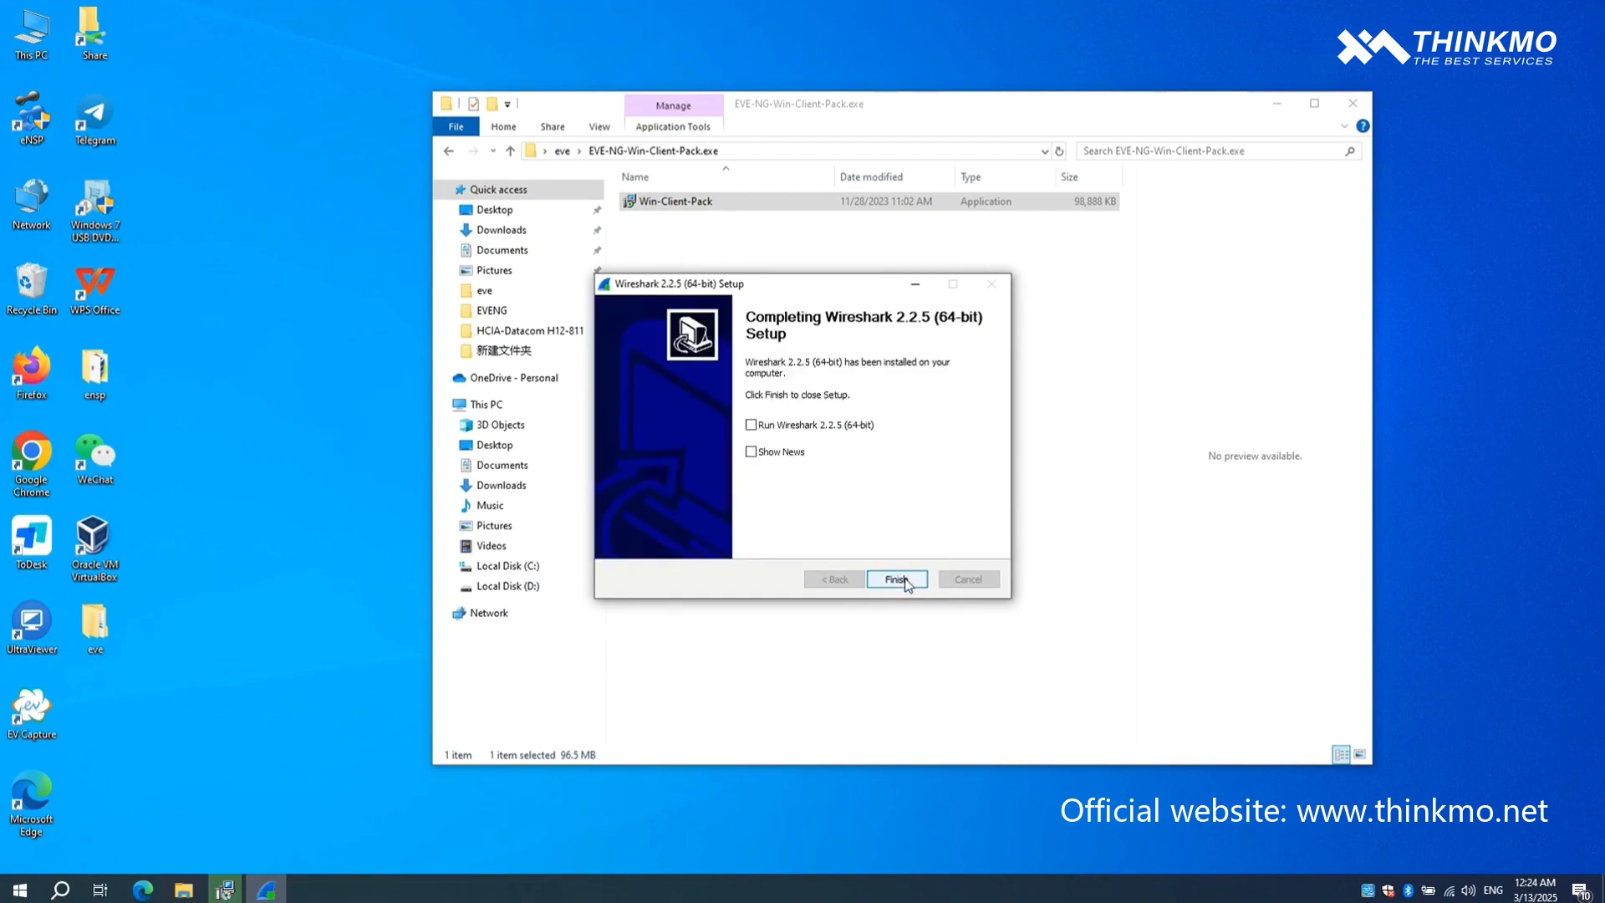
left_click(907, 583)
left_click(900, 579)
left_click(901, 579)
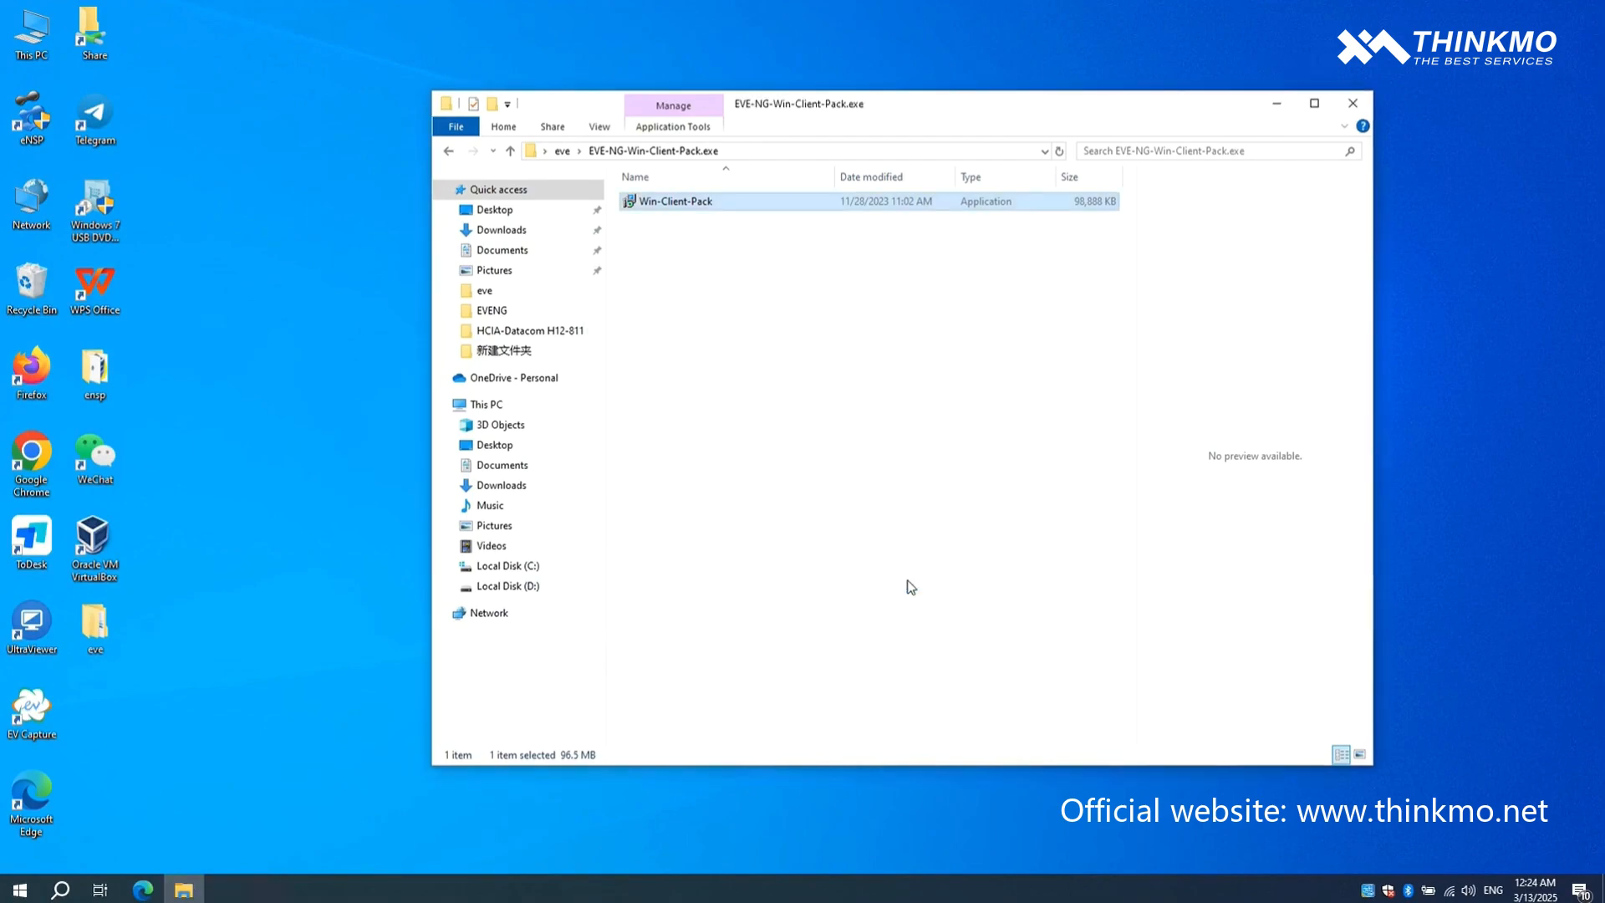
- Launch the VMware Workstation installer from the VMware folder inside eve and allow it to make changes to the device
left_click(446, 152)
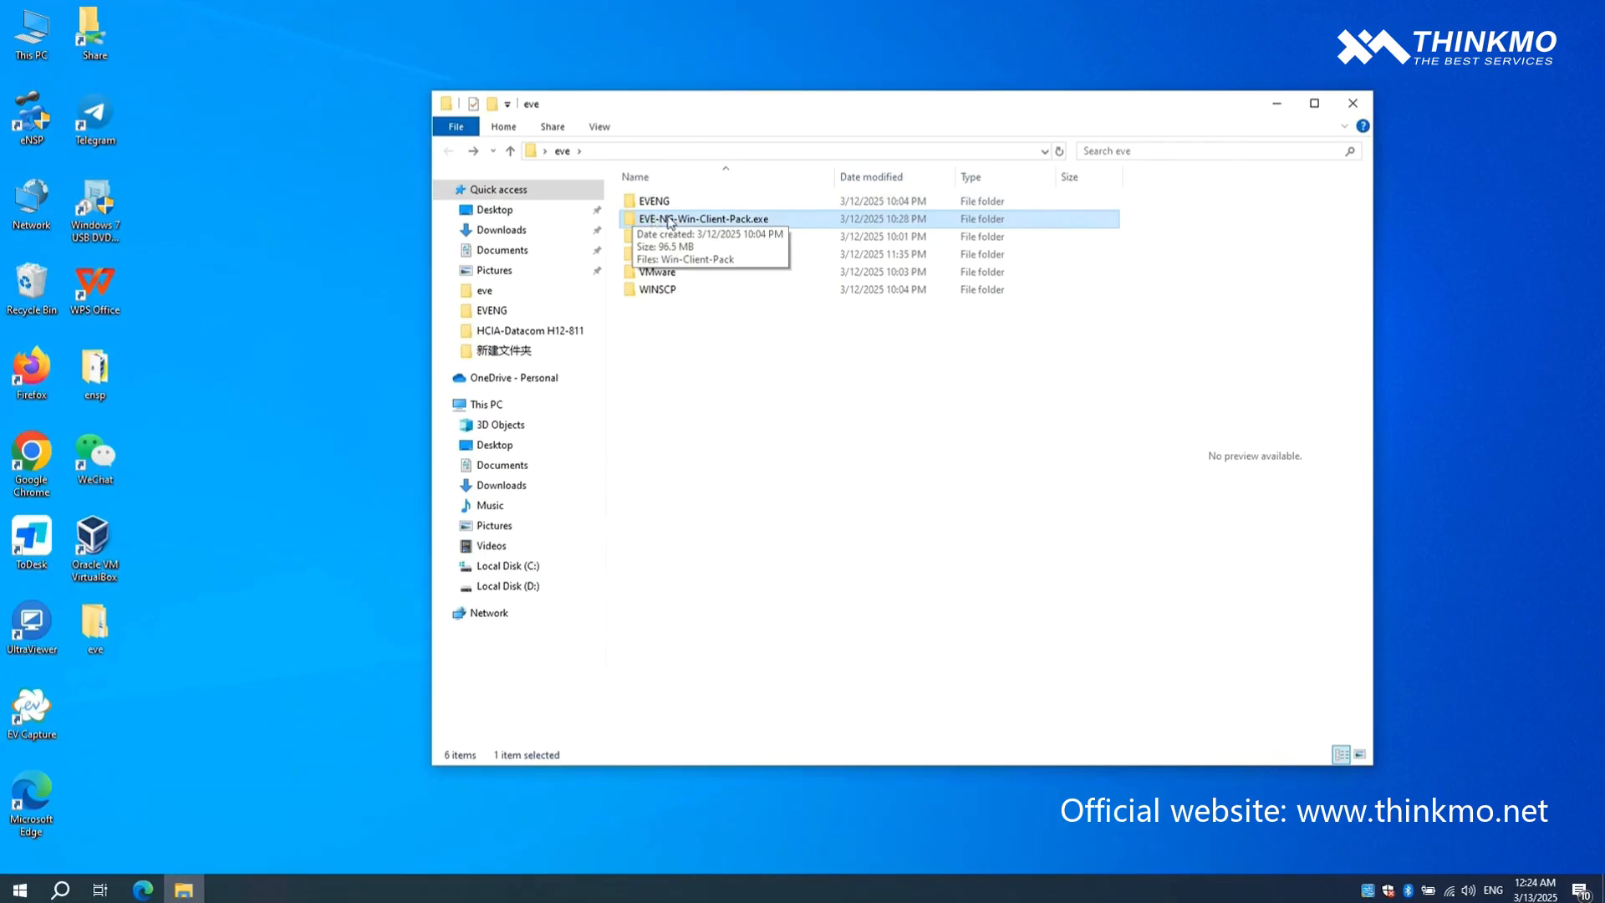
left_click(653, 276)
double_click(653, 275)
double_click(699, 209)
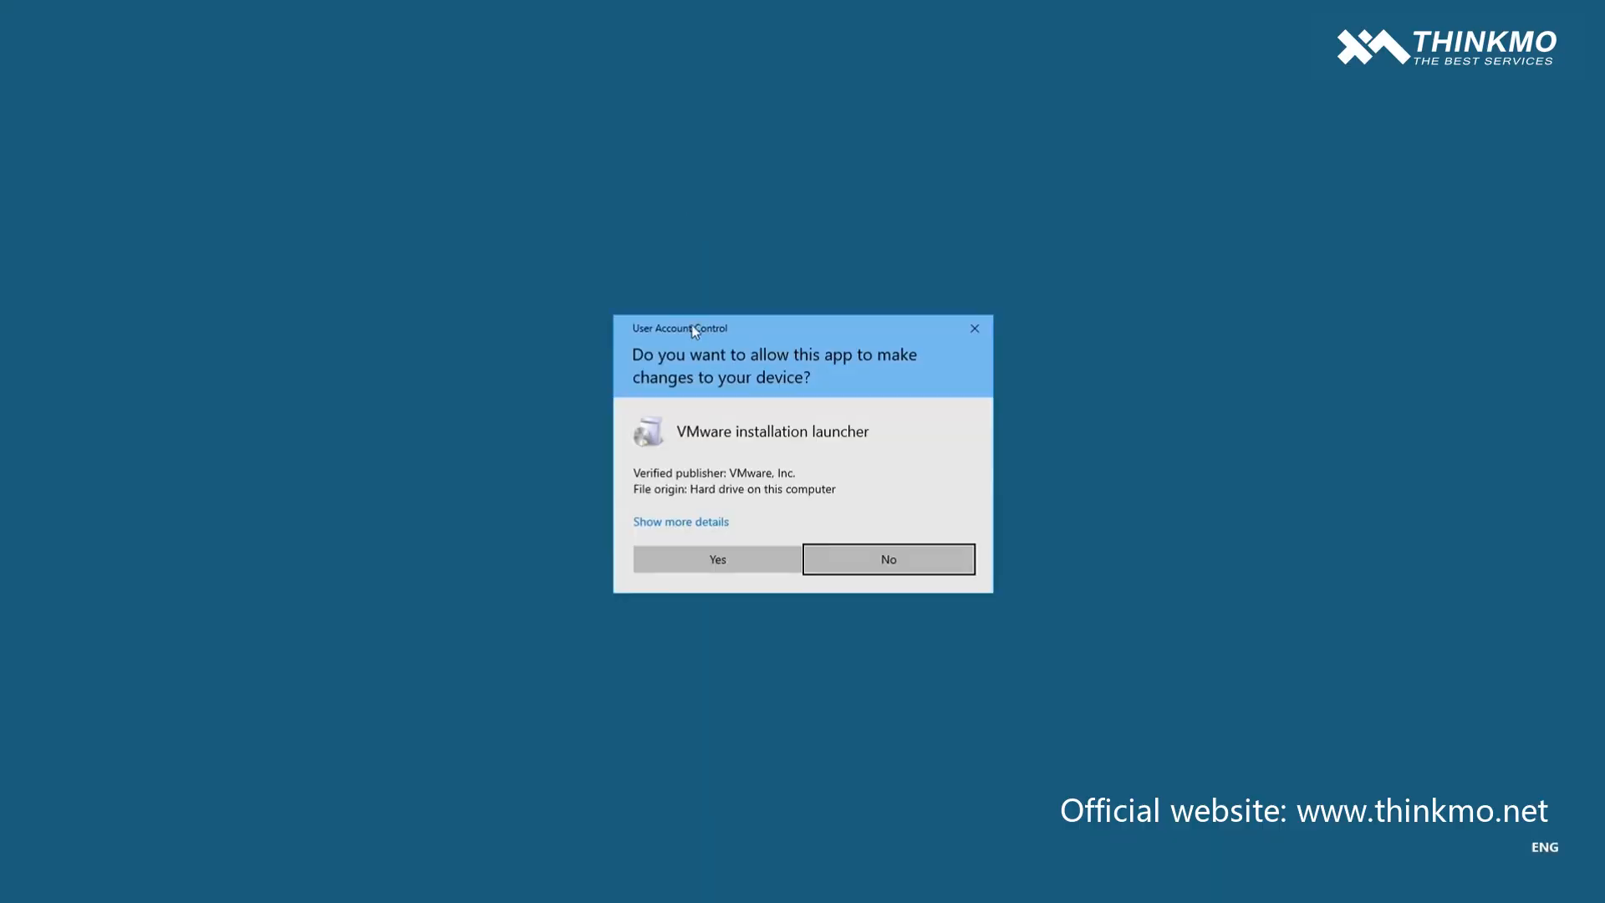
left_click(727, 560)
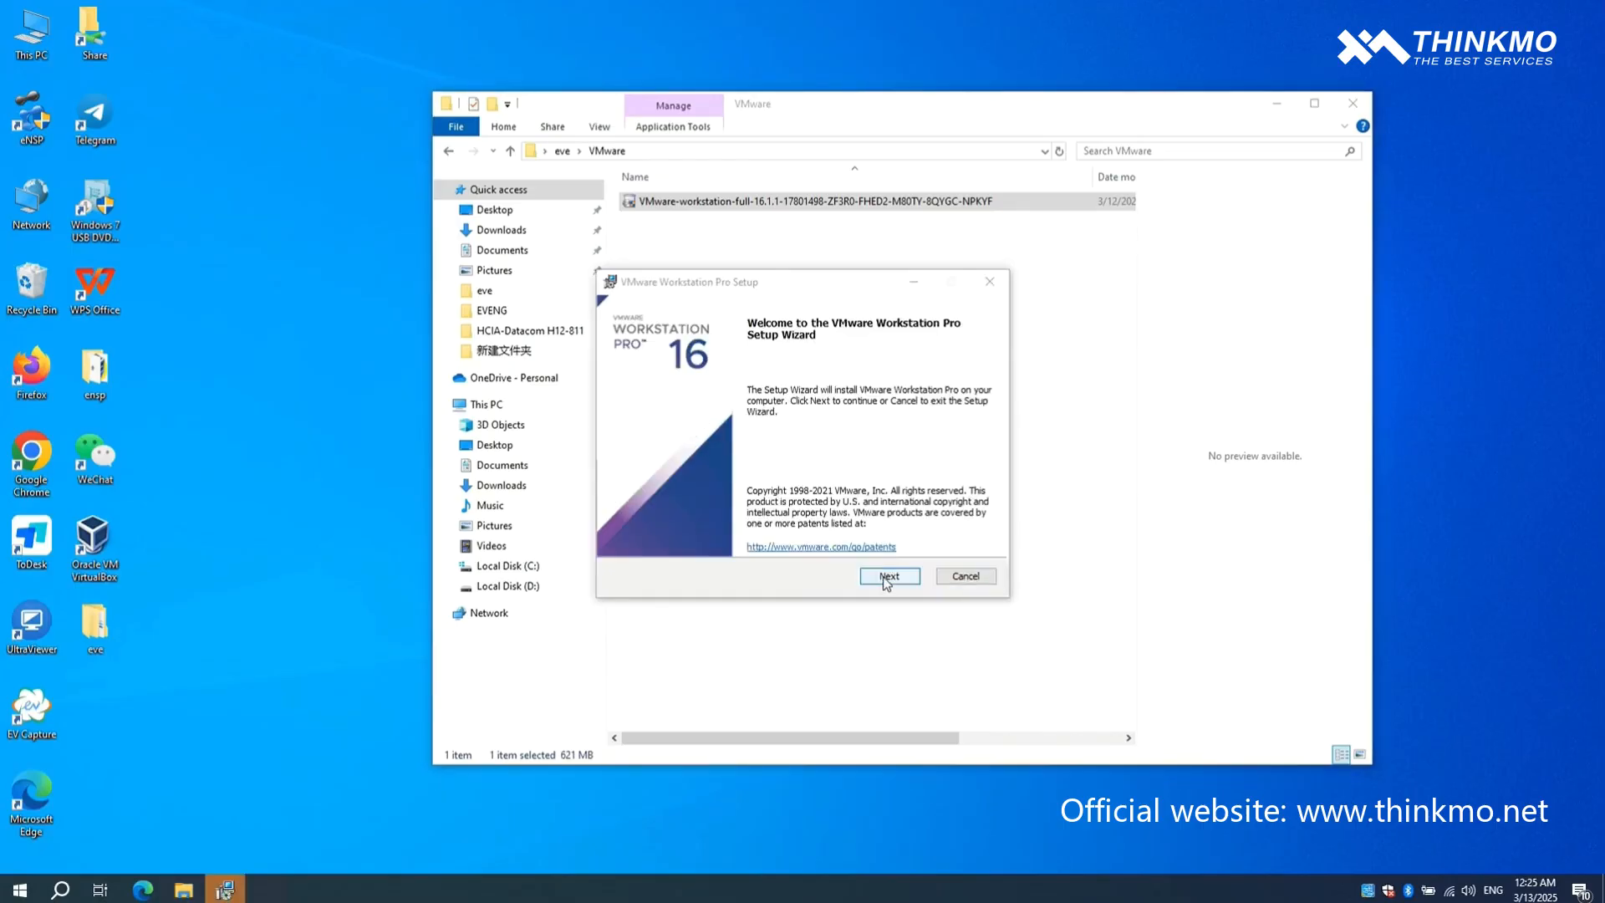
- Accept the license agreement, install VMware Workstation Pro with Desktop and Start Menu shortcuts, and exit the setup wizard
left_click(886, 576)
left_click(759, 543)
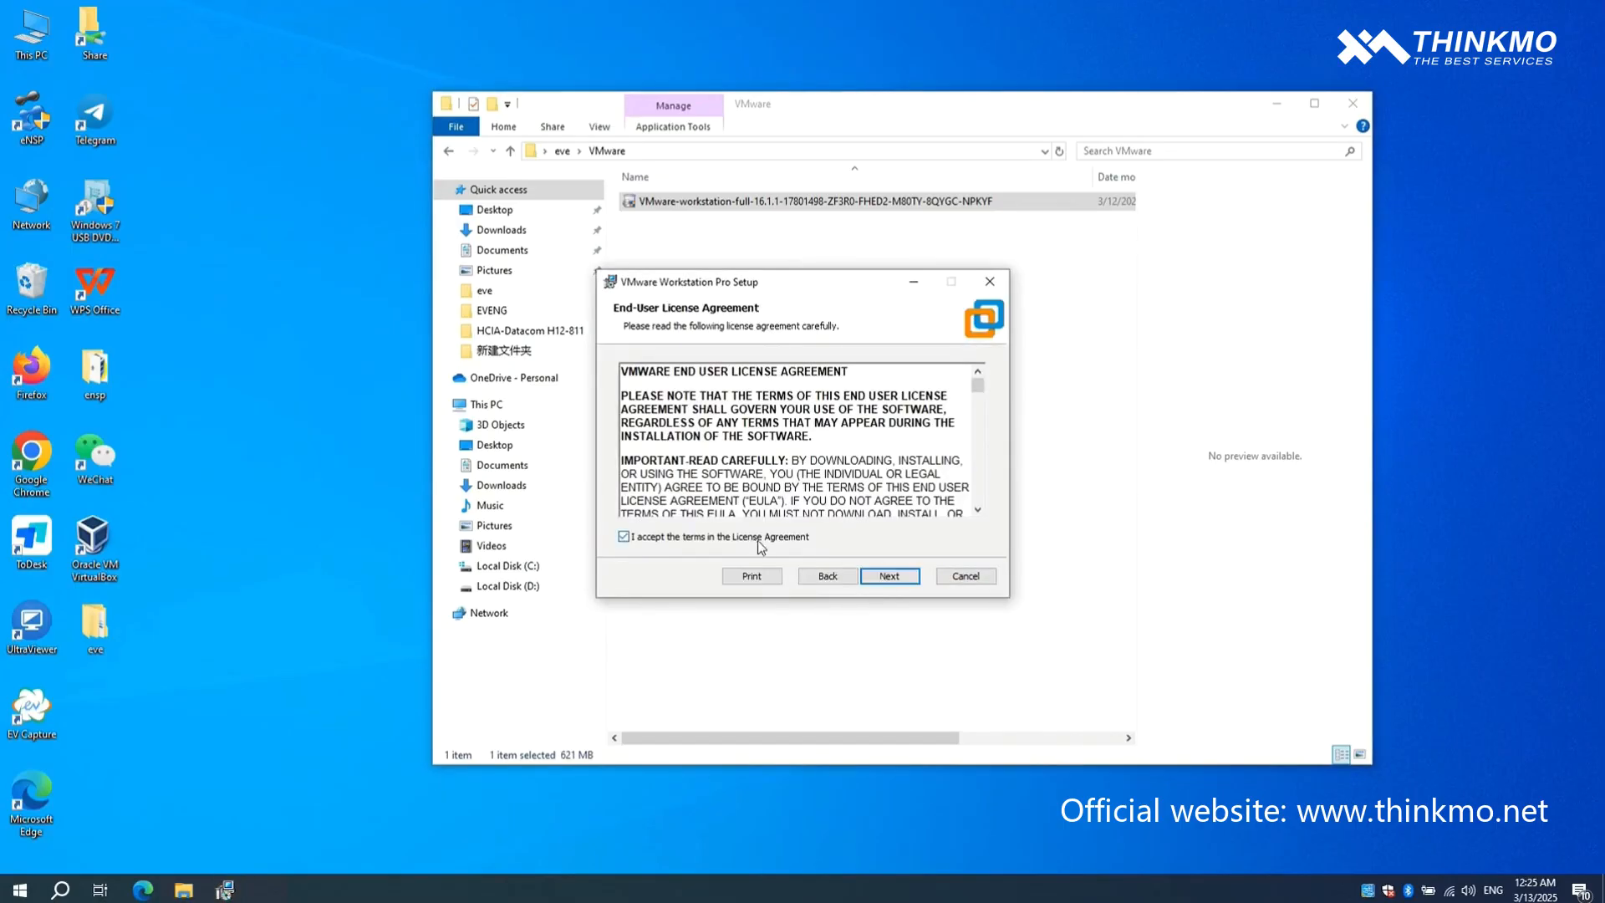
left_click(881, 580)
left_click(884, 578)
left_click(884, 581)
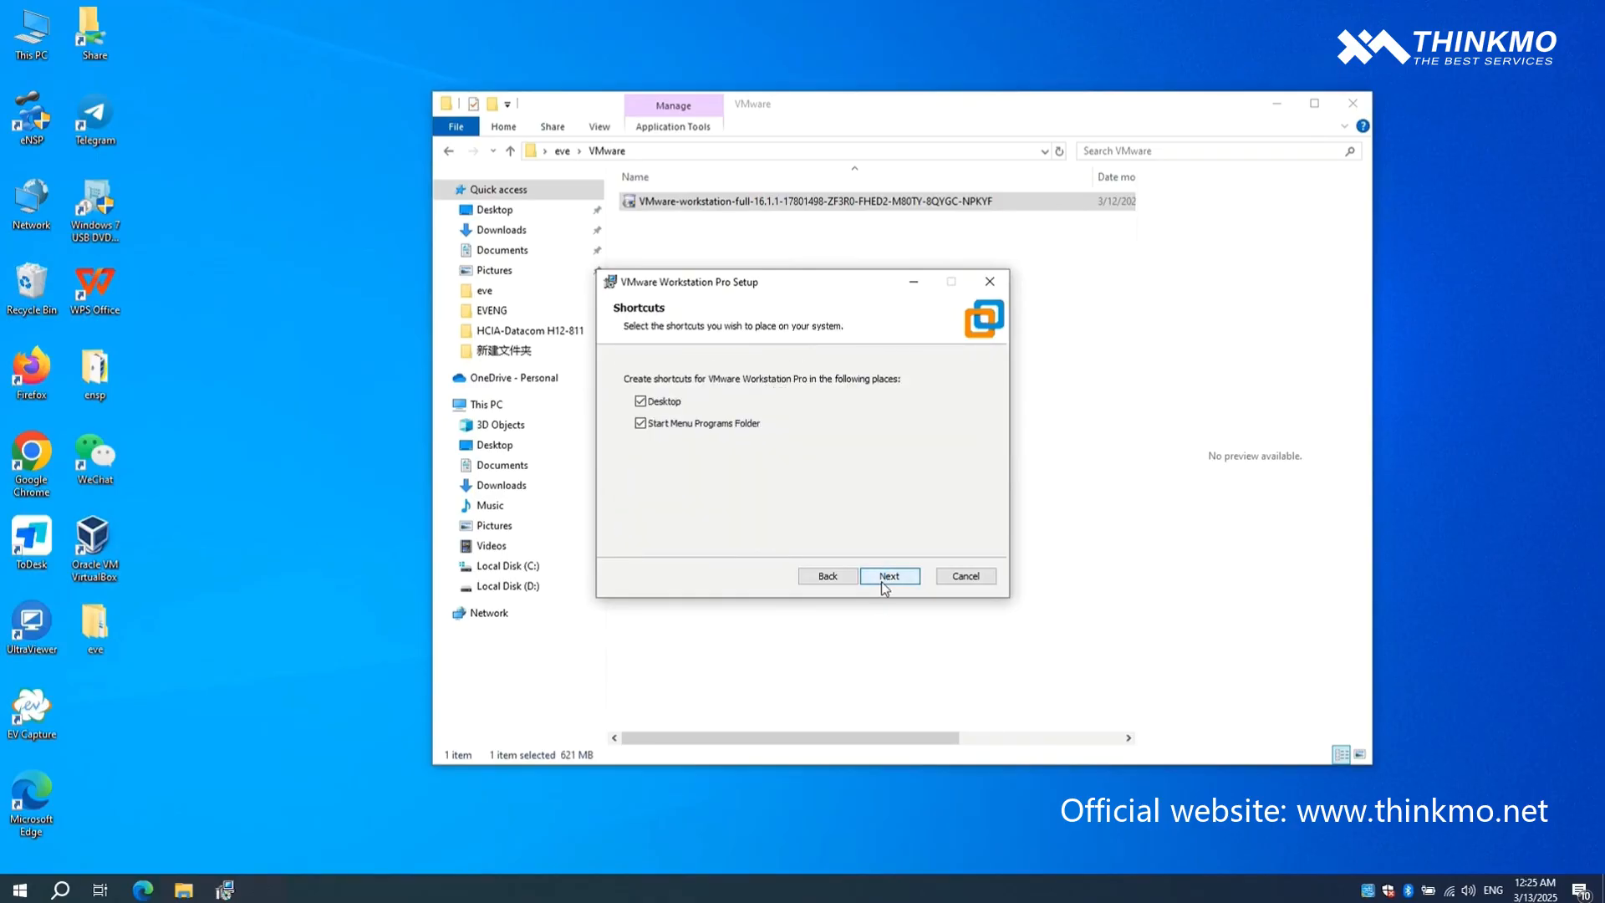
left_click(882, 580)
left_click(882, 580)
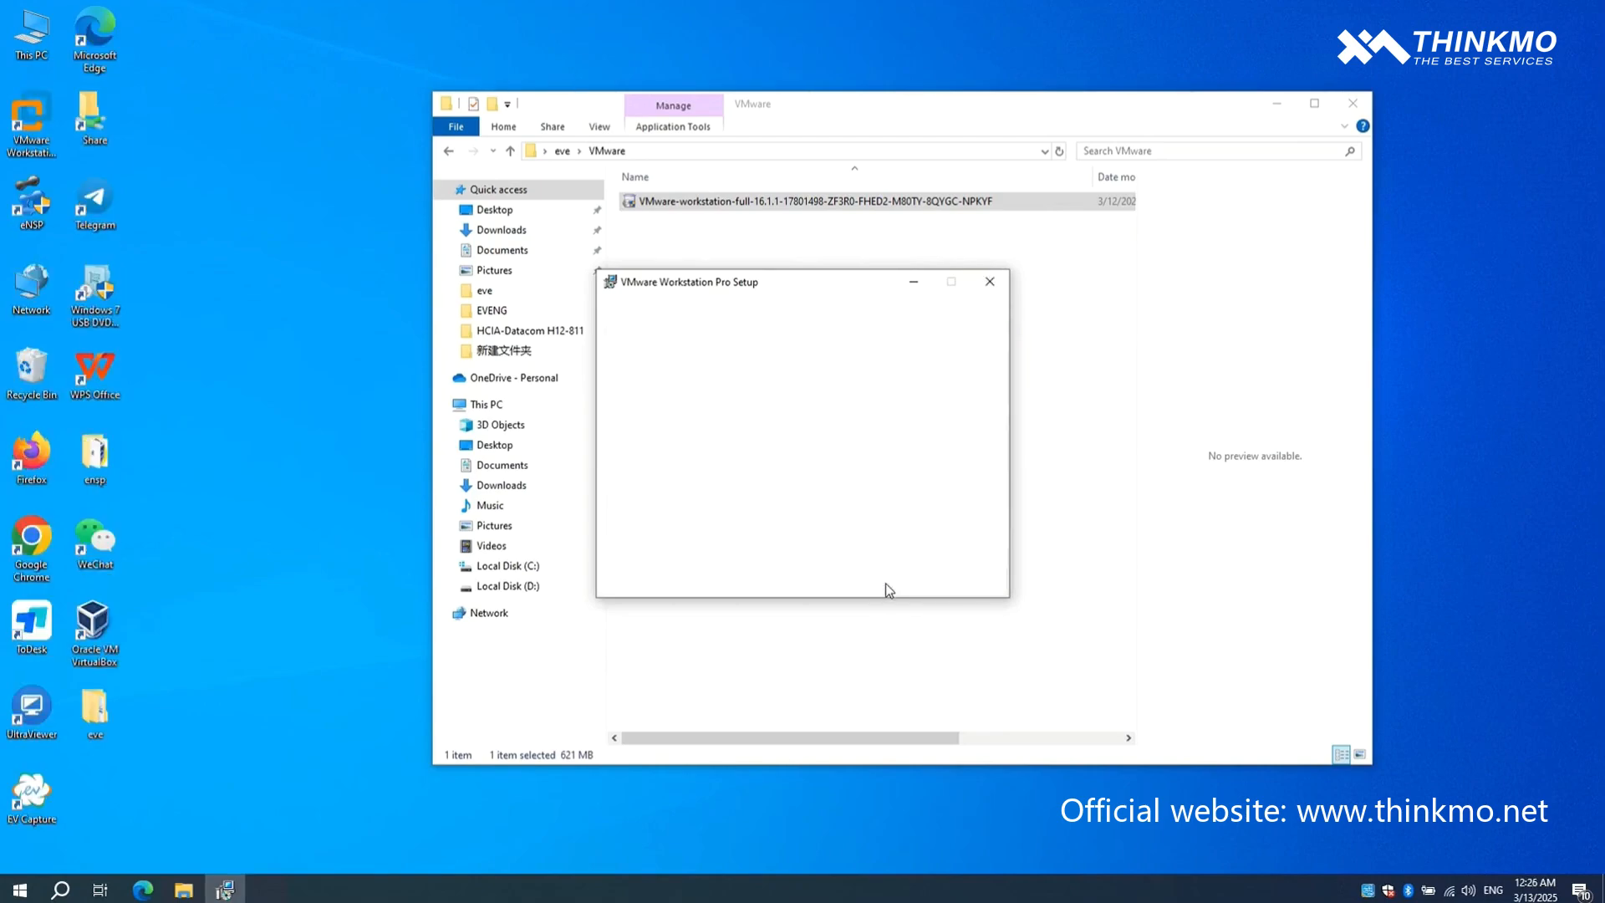
left_click(960, 588)
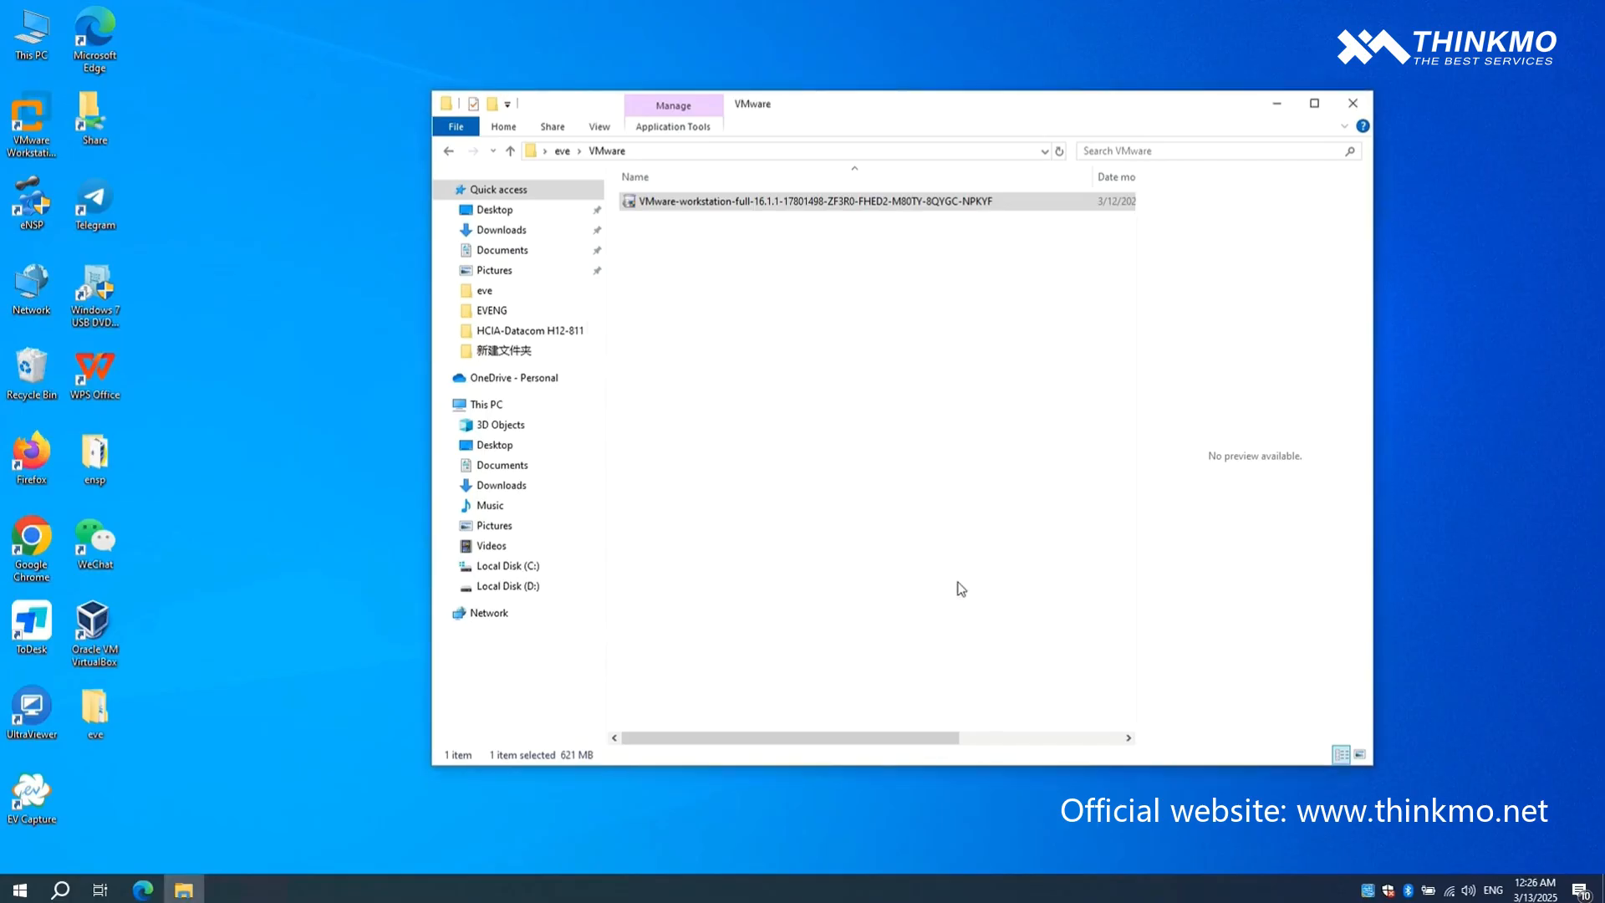
- Launch VMware Workstation Pro from the desktop and reposition its window
left_click(34, 127)
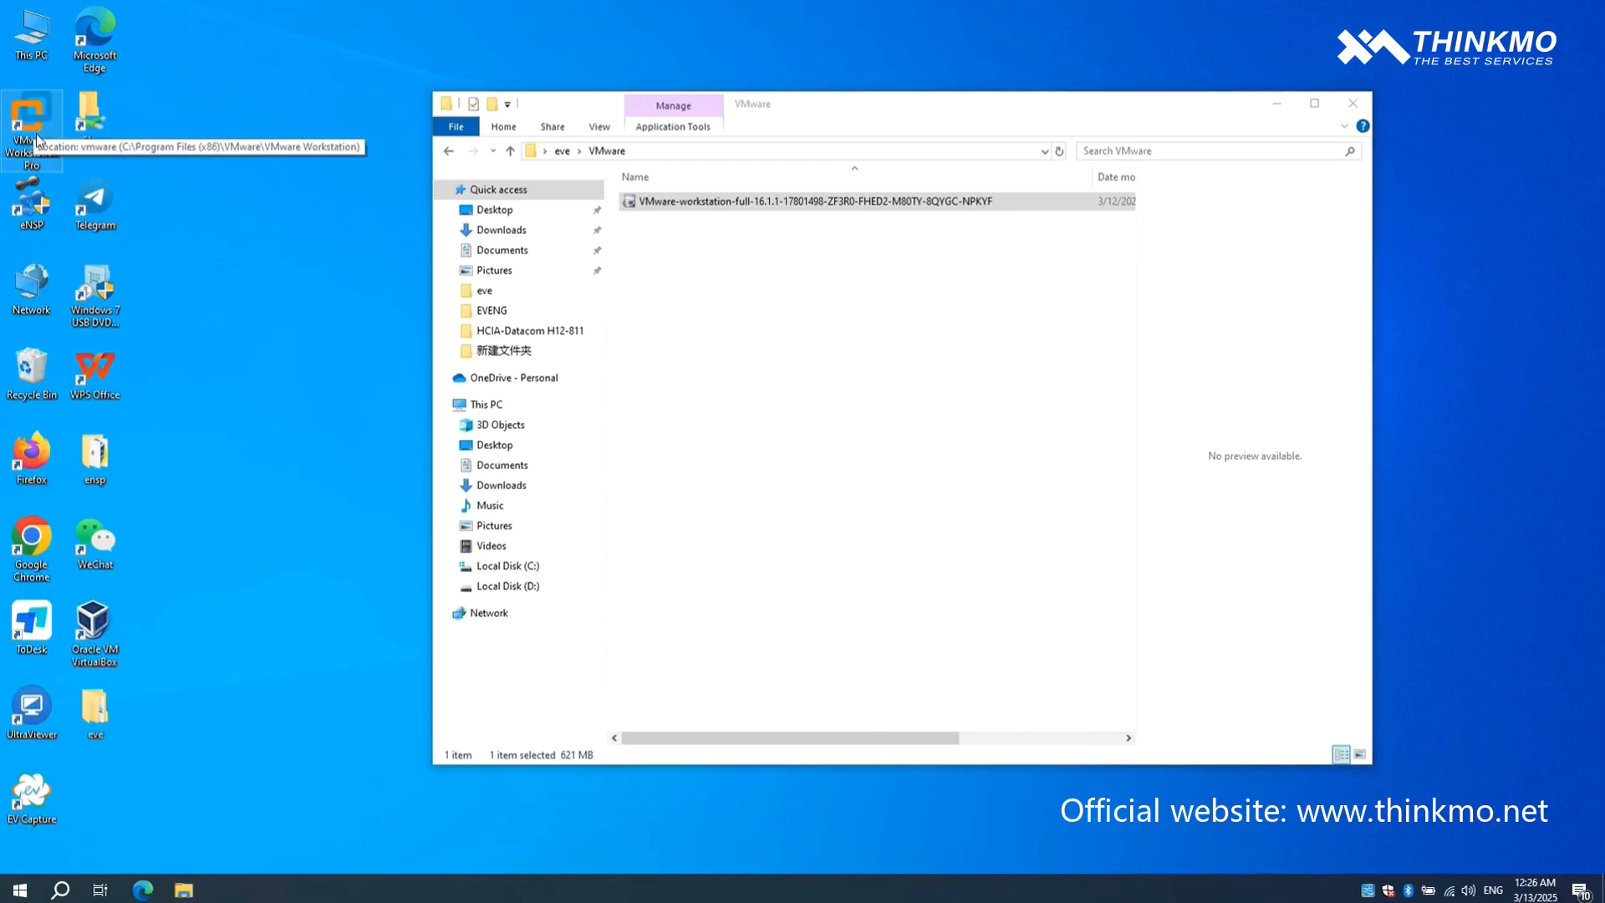
double_click(39, 152)
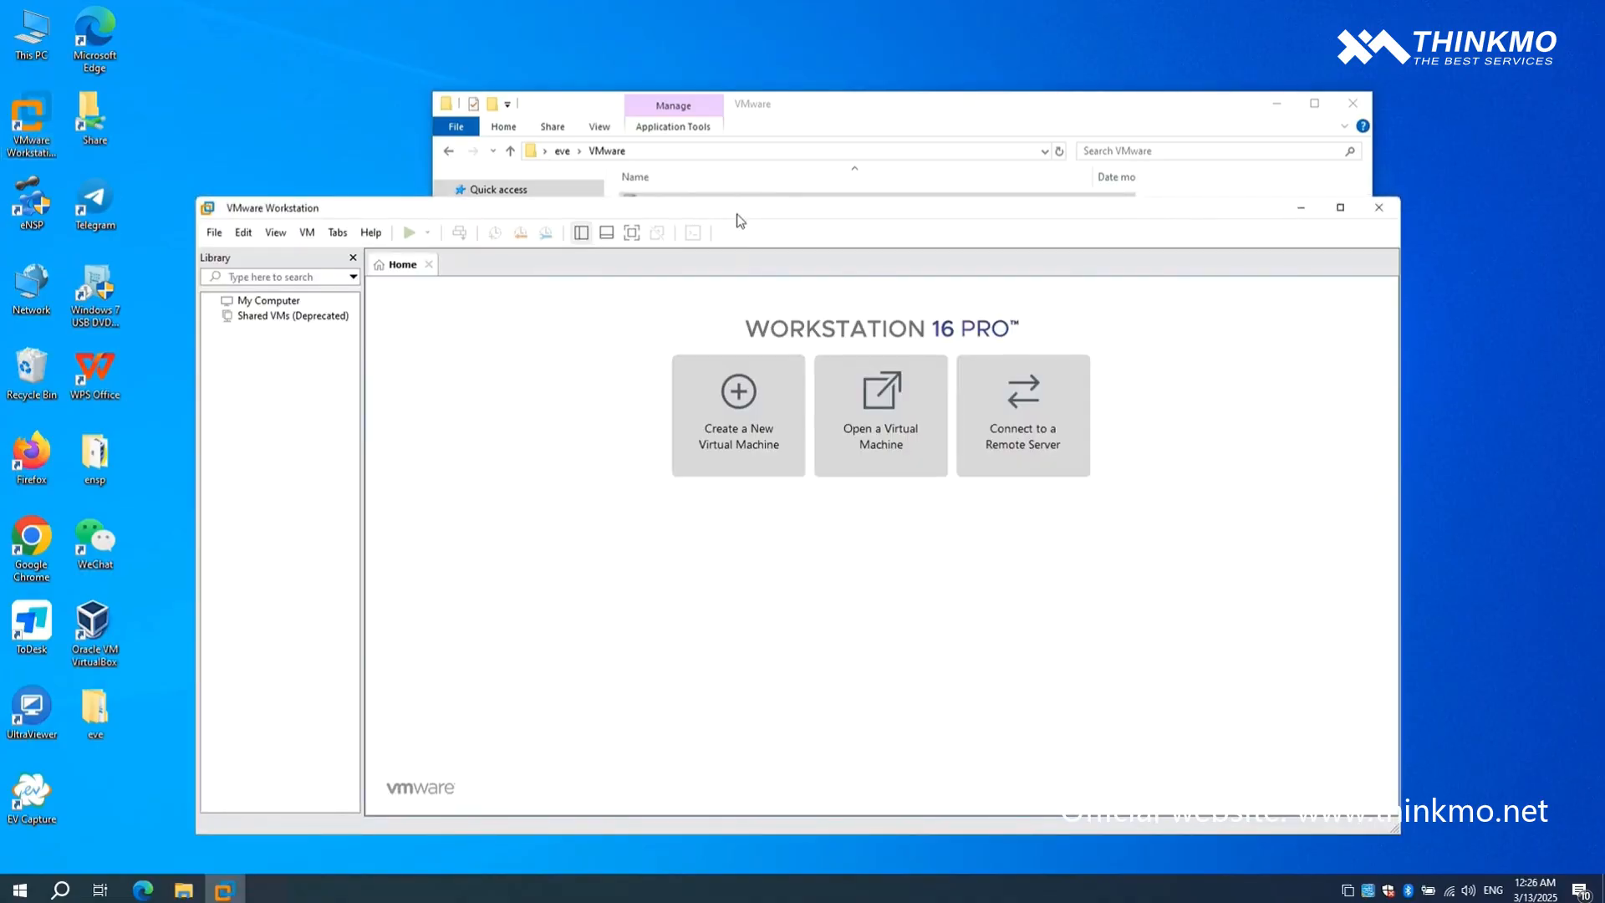
left_click_drag(761, 208, 759, 226)
- Highlight the license key portion of the VMware installer's file name without renaming the file, and return to VMware Workstation
left_click_drag(875, 103, 796, 70)
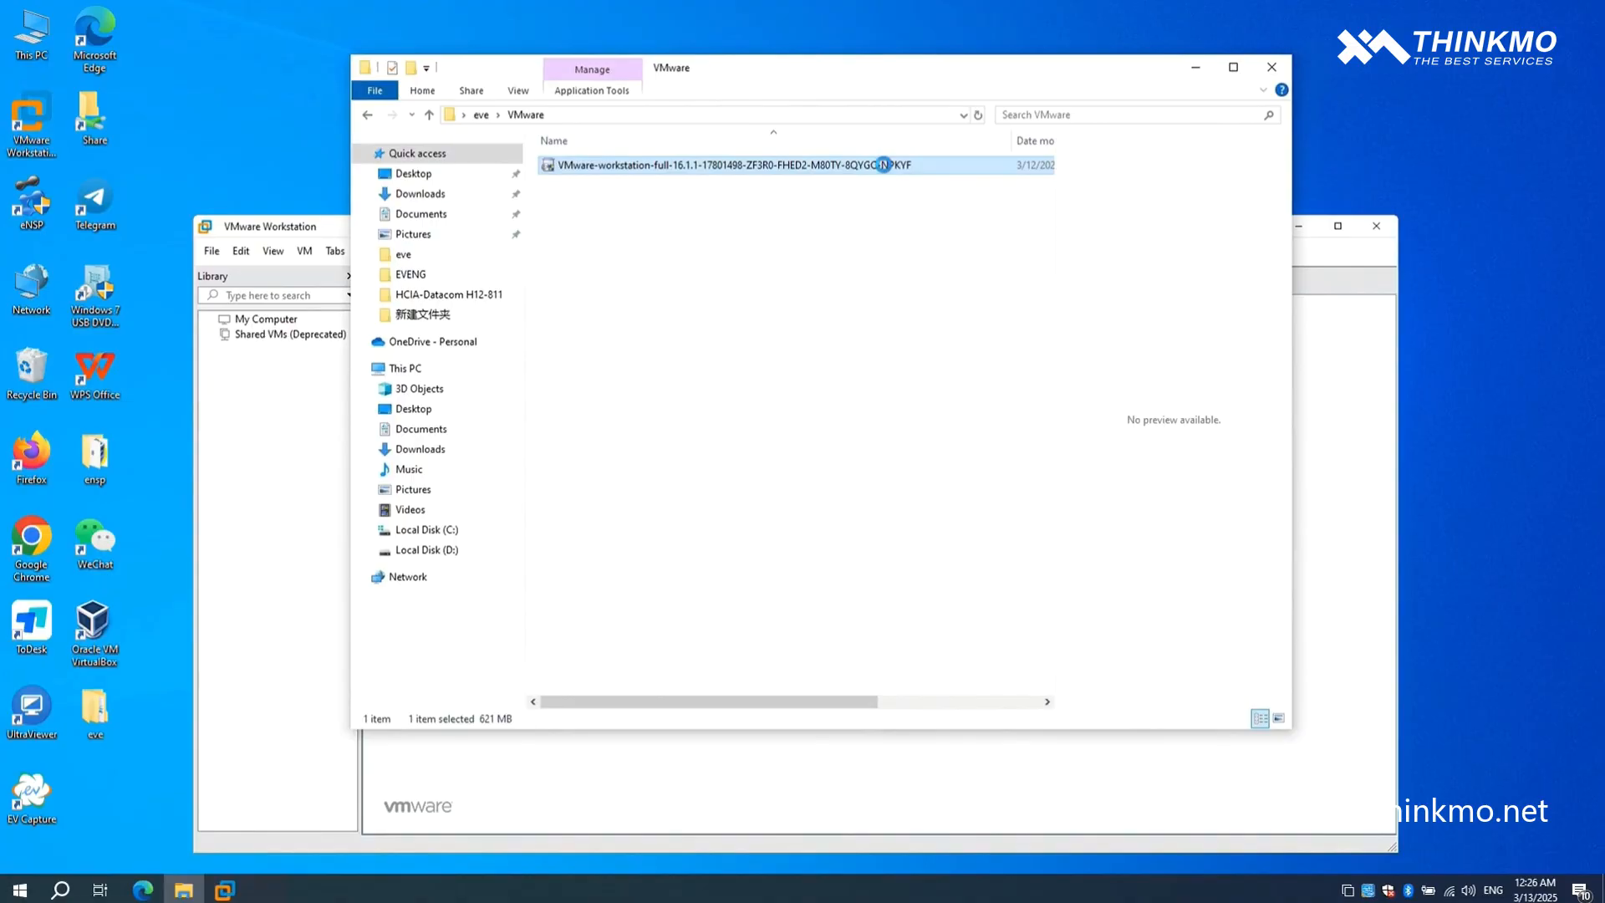
right_click(885, 167)
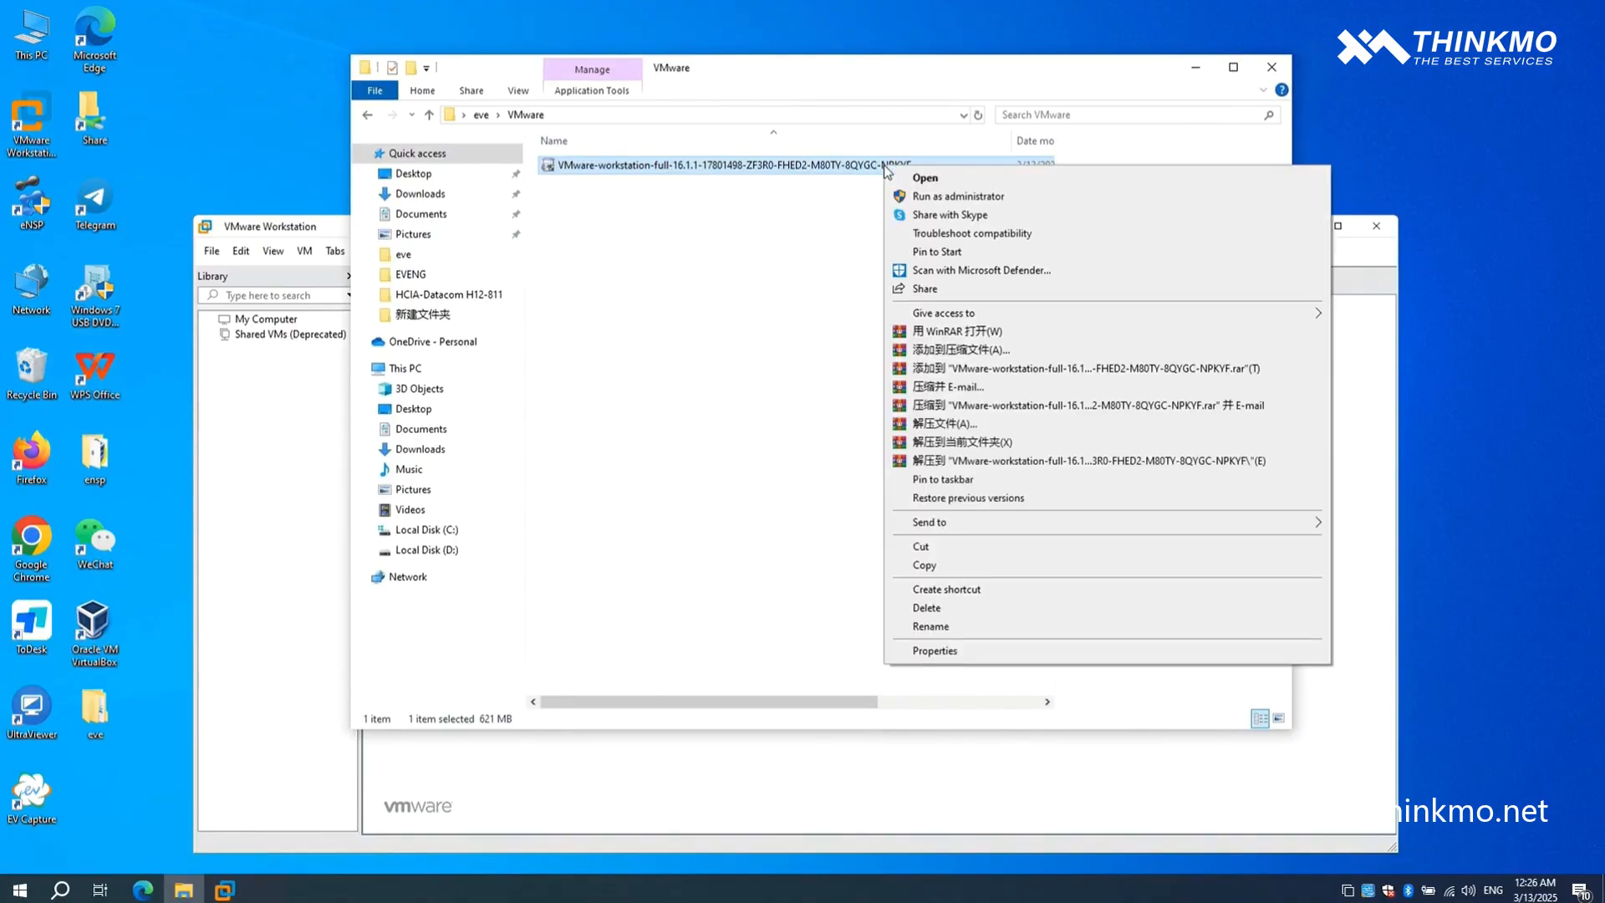
left_click(938, 628)
left_click_drag(913, 165, 748, 161)
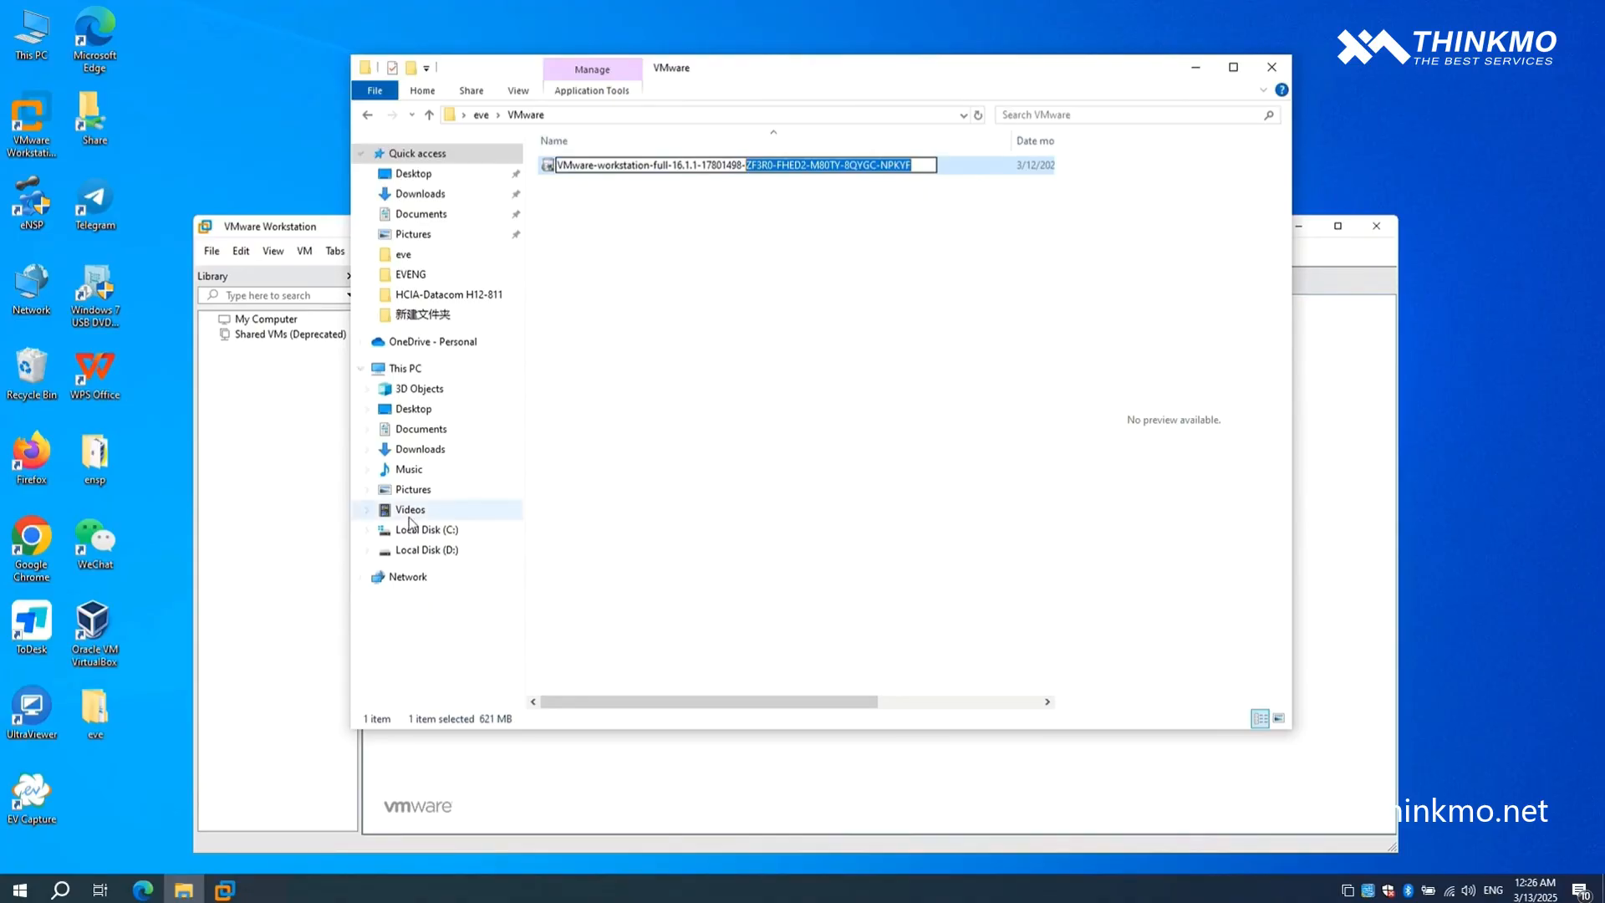
left_click(302, 531)
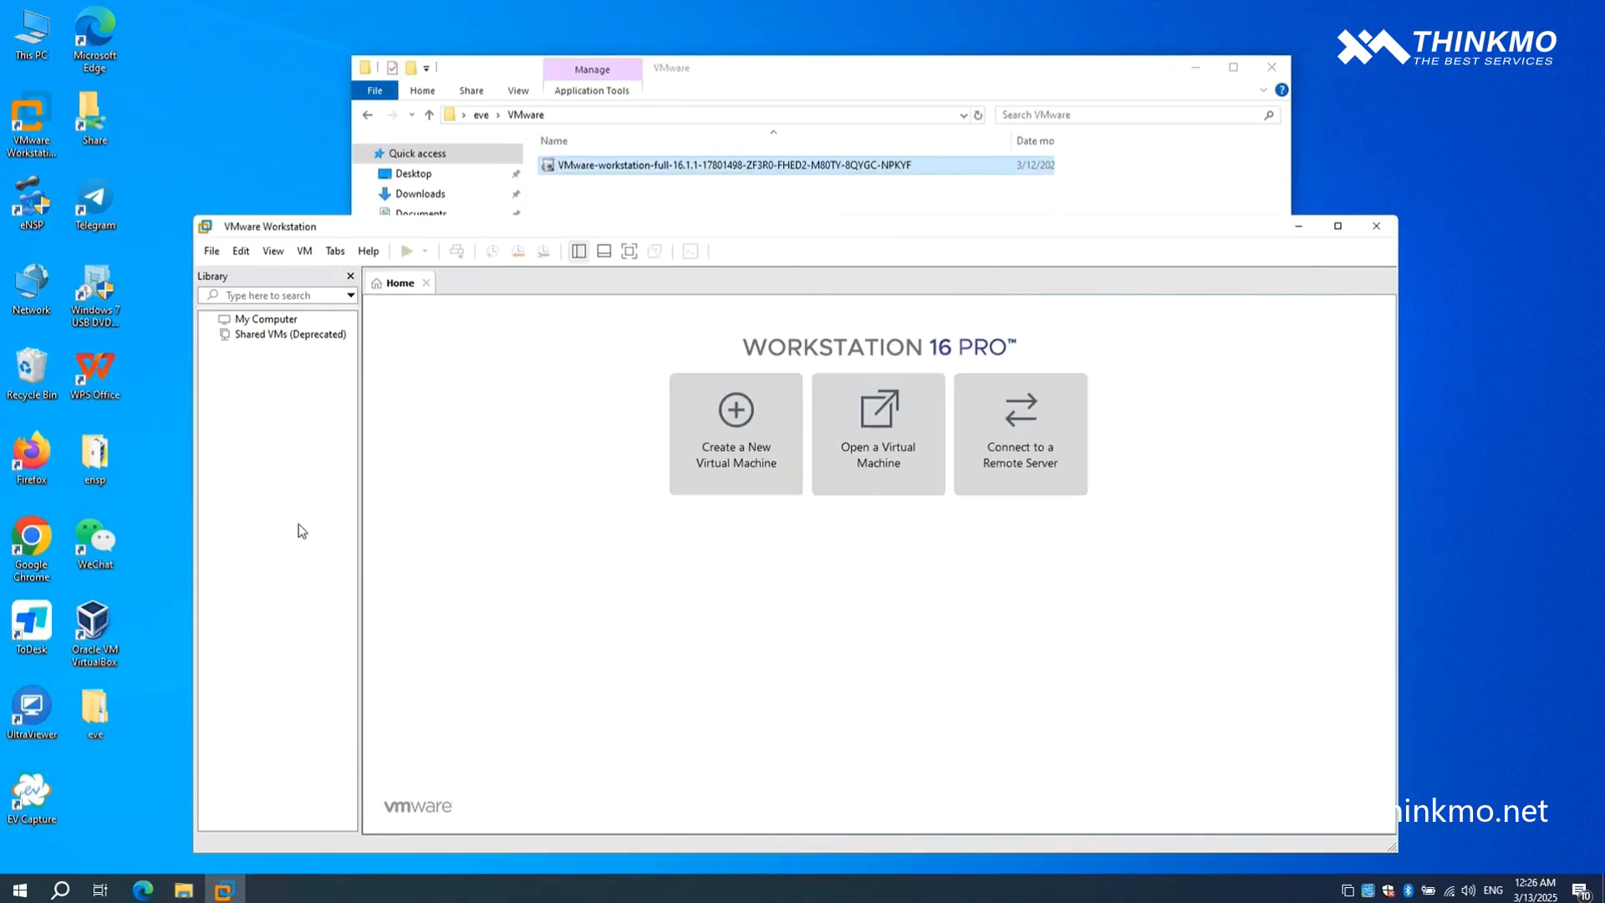
- Import the EVENG virtual machine package from the eve\EVENG folder under the name EVENG, keeping the default storage path
left_click(874, 482)
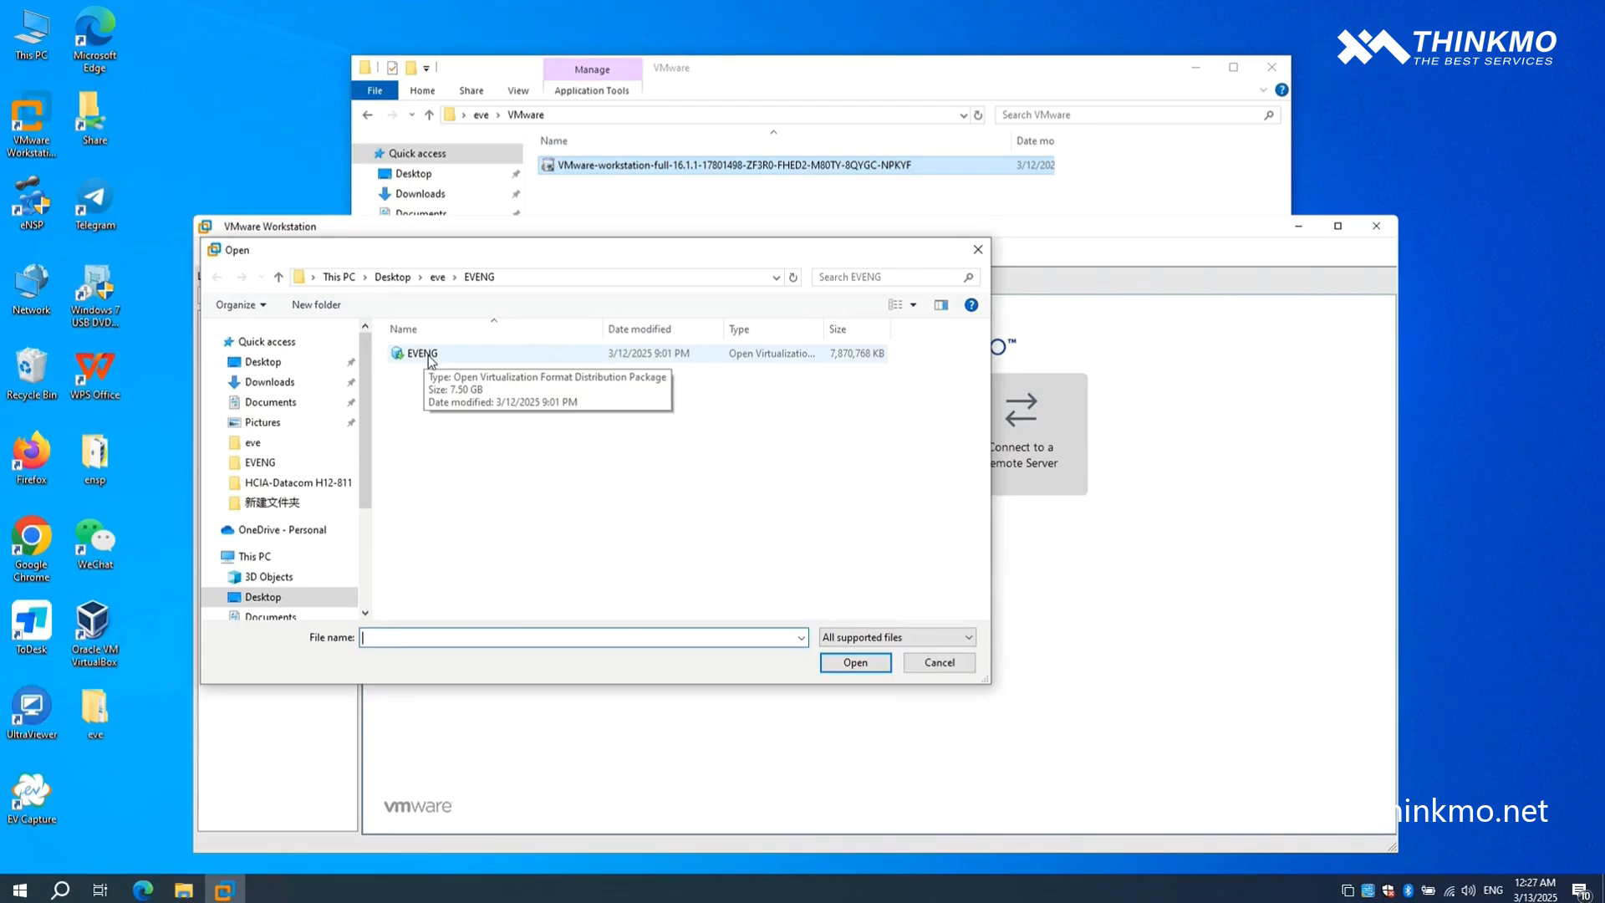
left_click(431, 355)
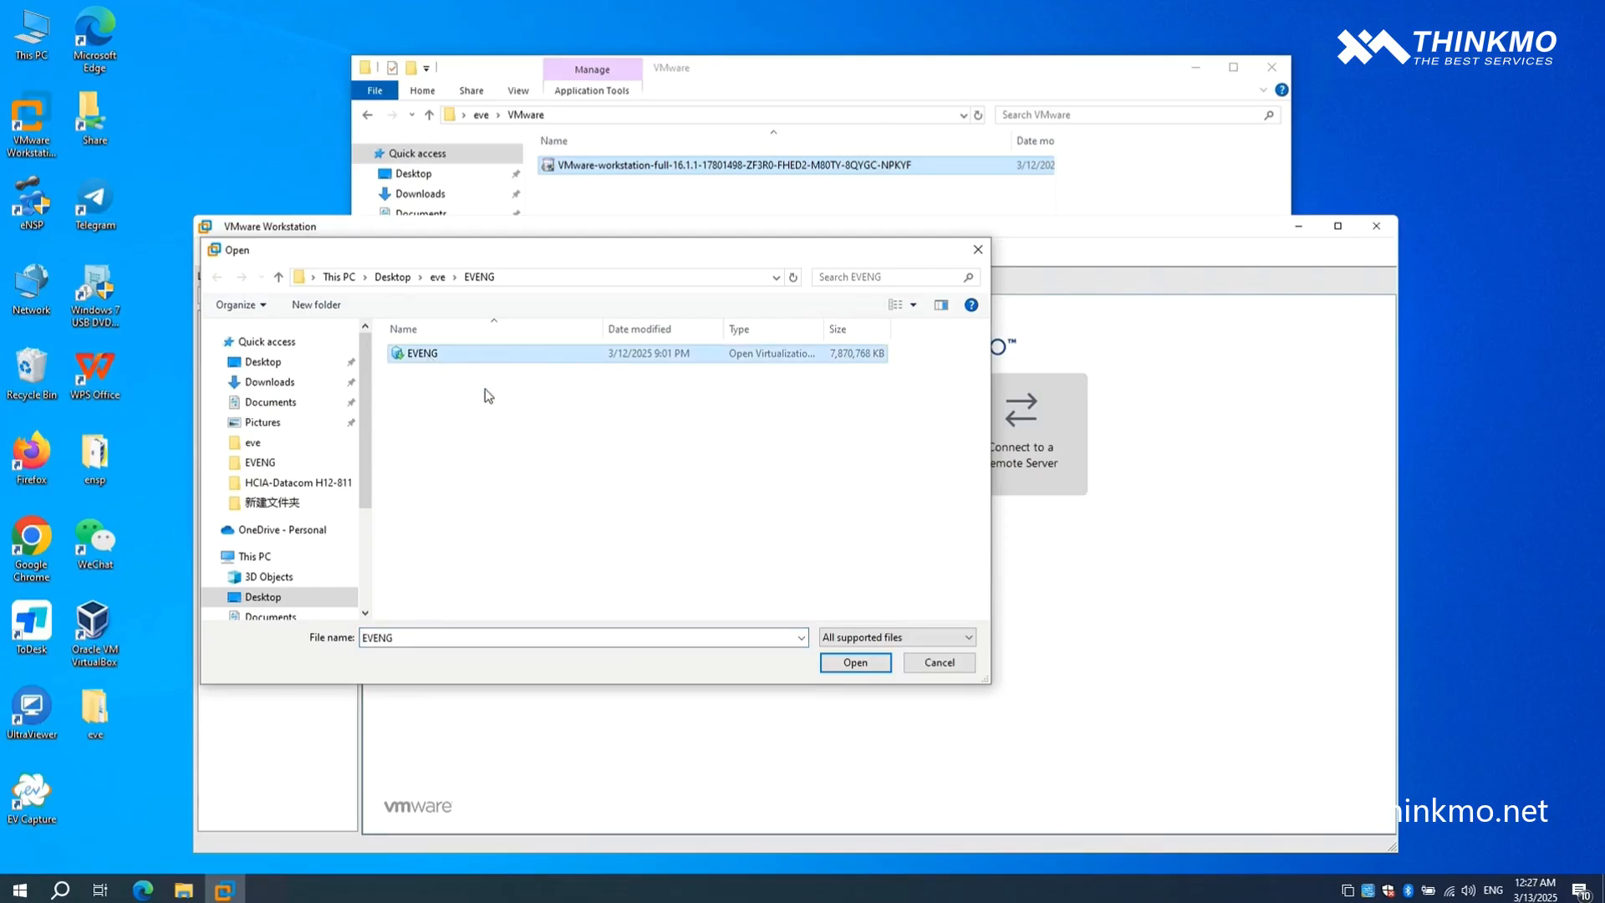
left_click(874, 669)
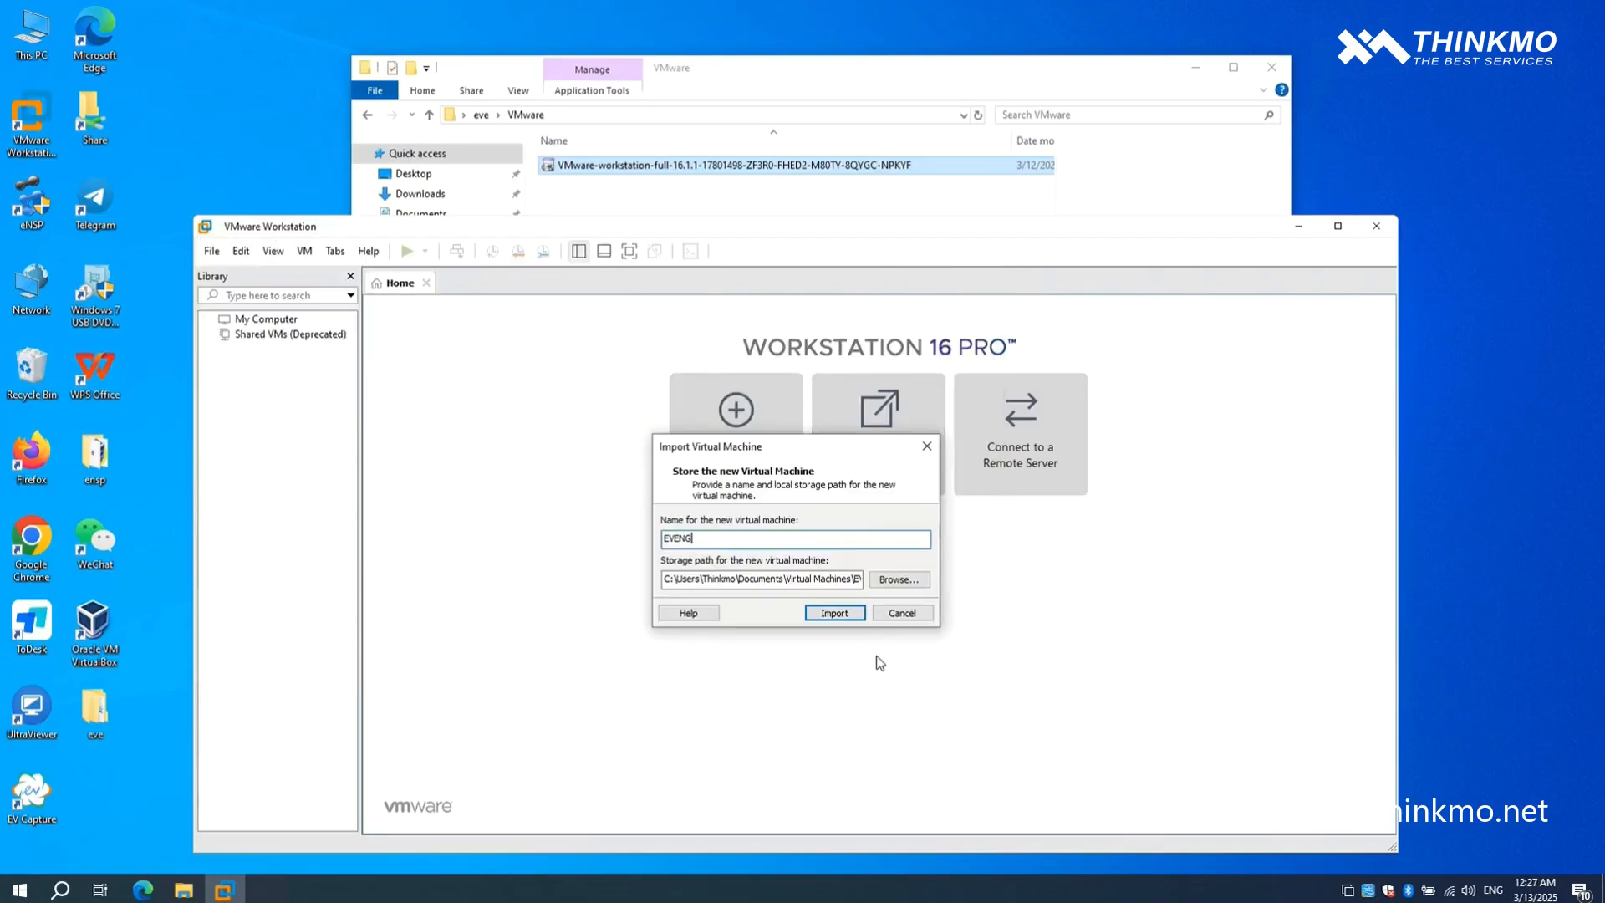
left_click(834, 613)
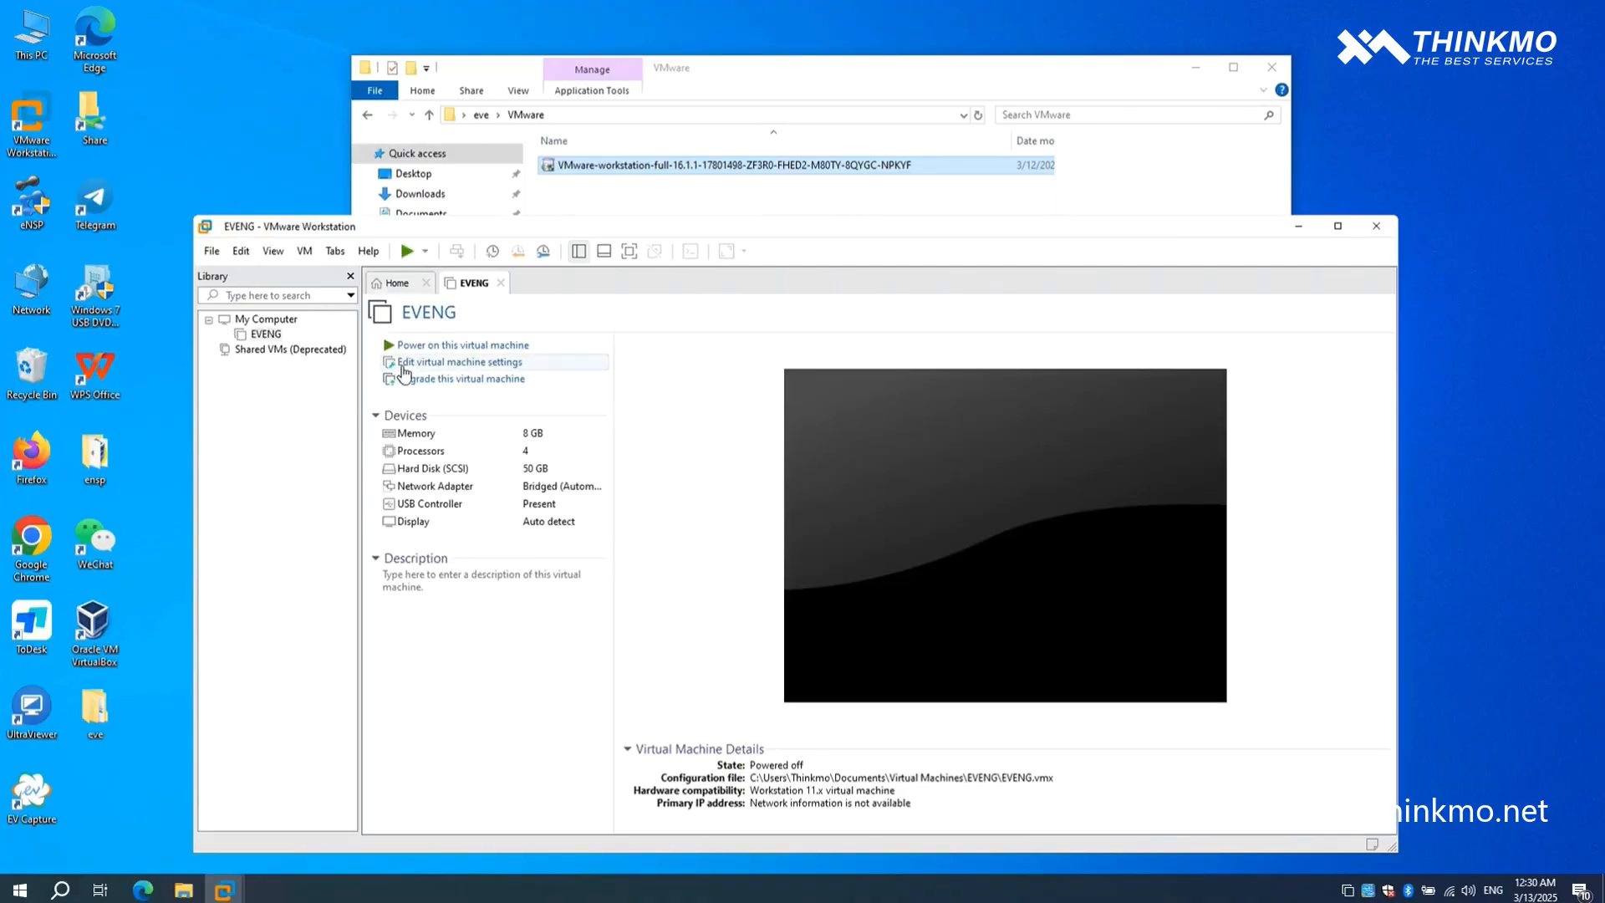
- Set the EVENG virtual machine's memory to 4096 MB and review its processor and hard disk settings
left_click(402, 371)
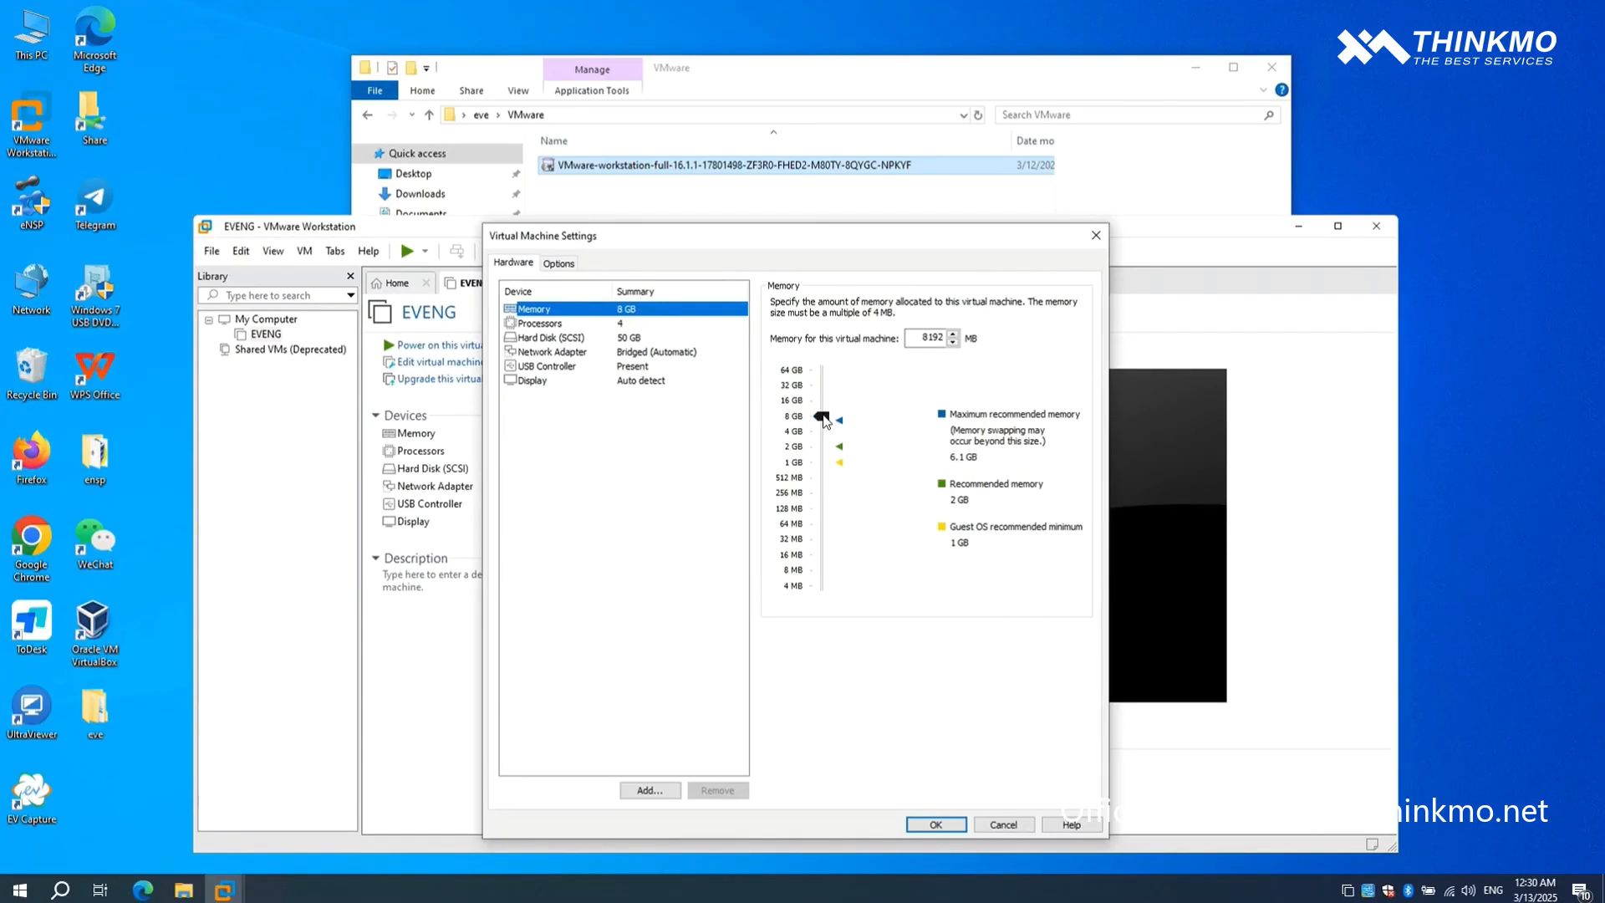
left_click_drag(823, 420, 823, 436)
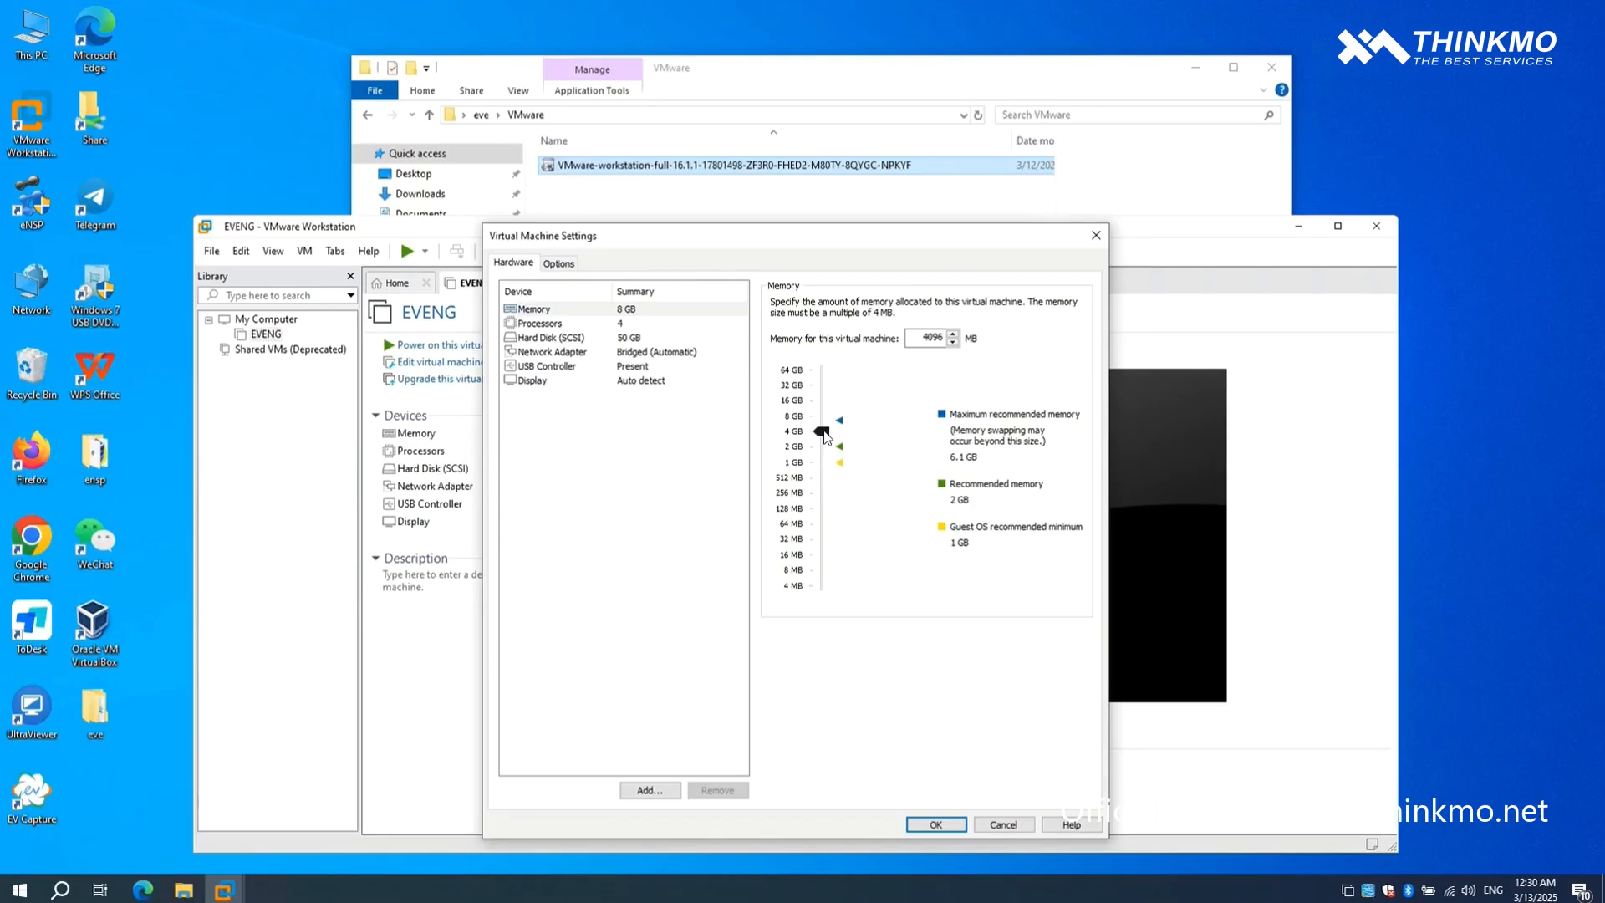
left_click(625, 324)
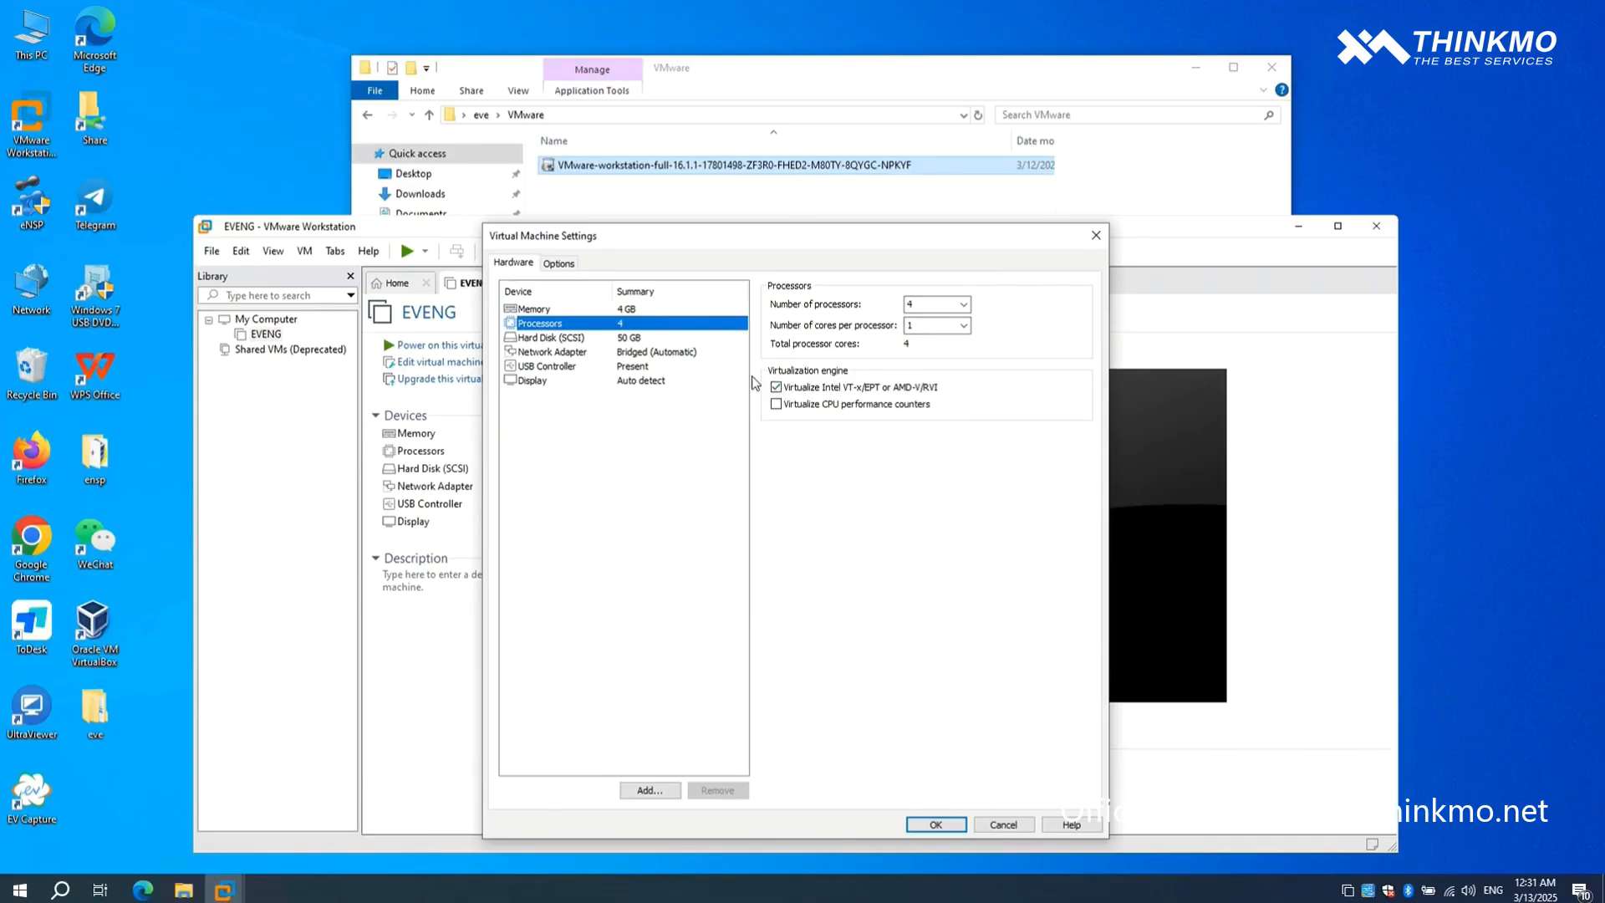
left_click(651, 339)
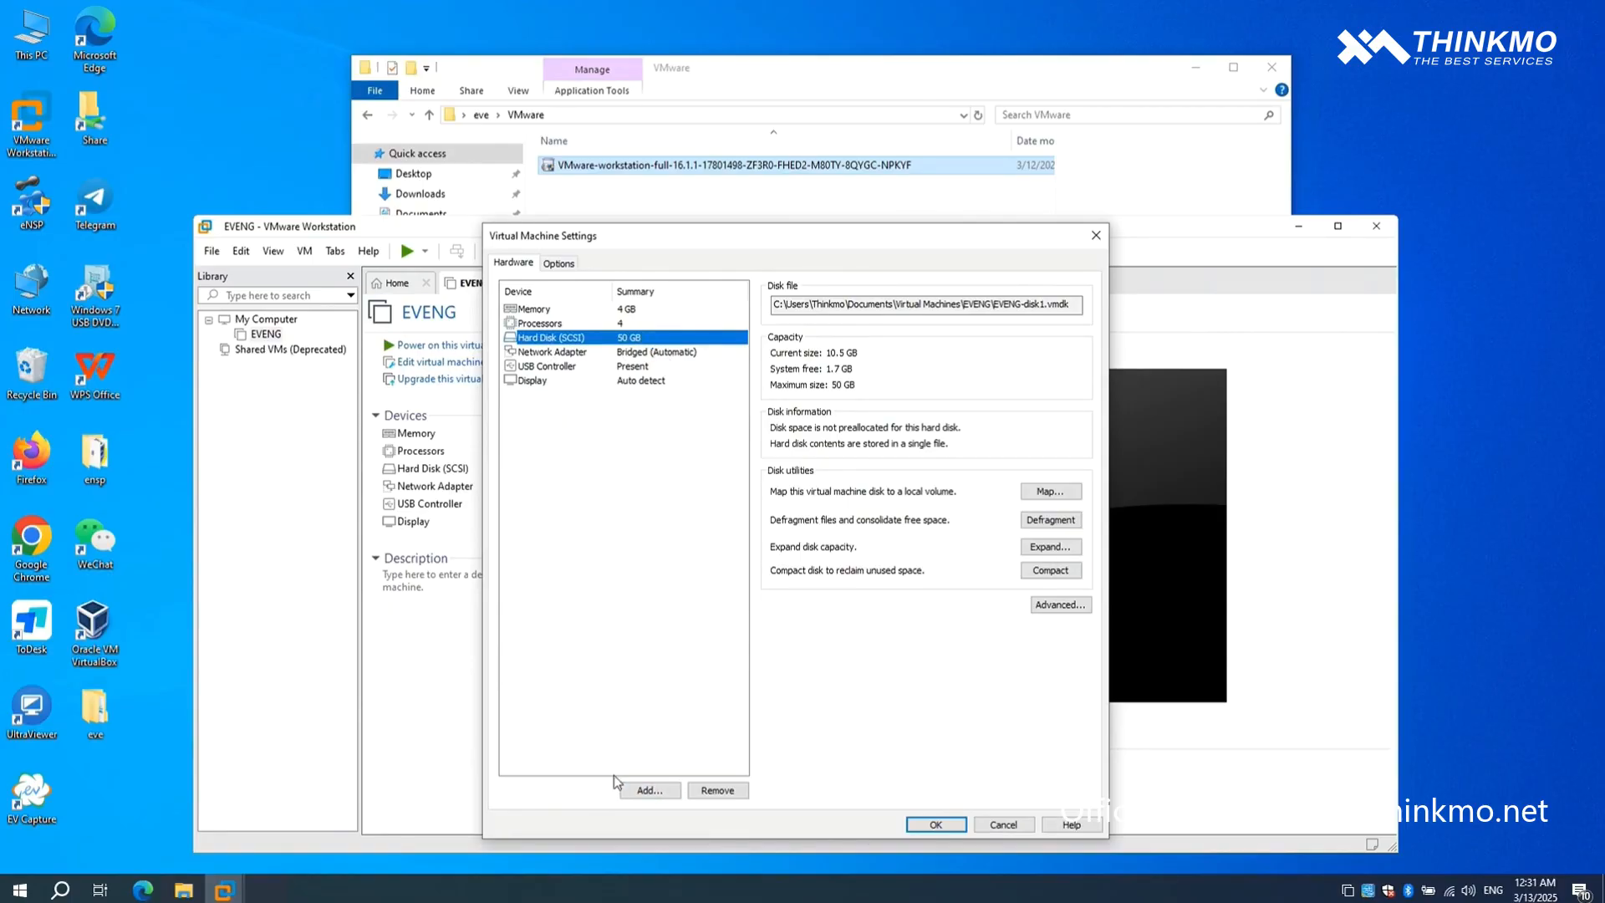
- Connect the EVENG virtual machine's network adapter to the custom network VMnet1 (Host-only) and power on the machine
left_click(631, 354)
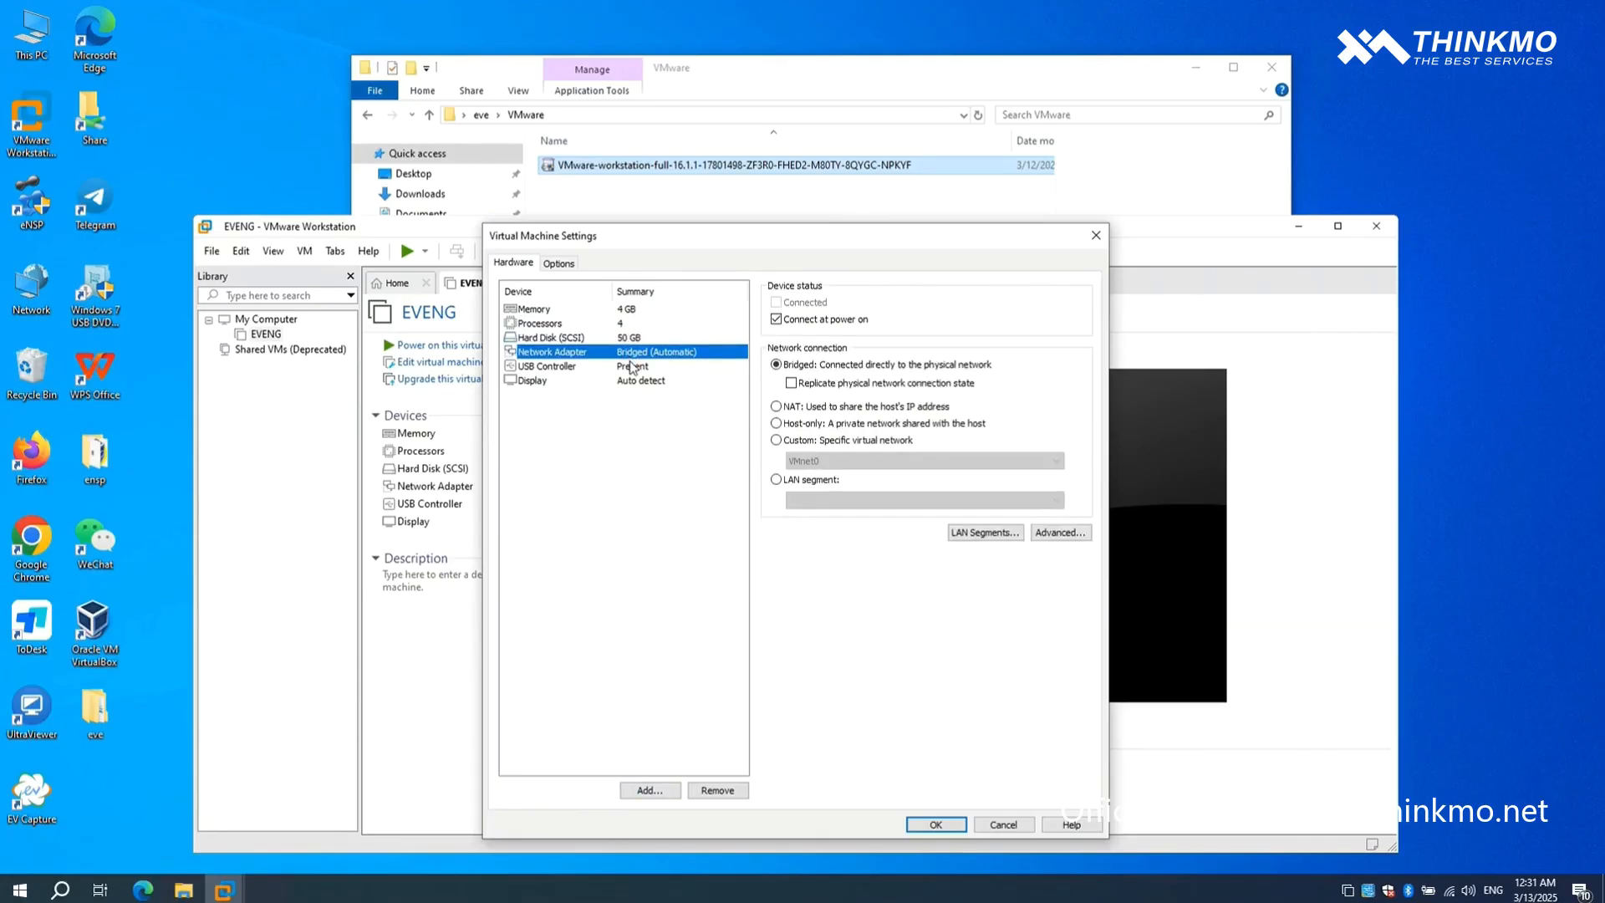
left_click(777, 439)
left_click(823, 461)
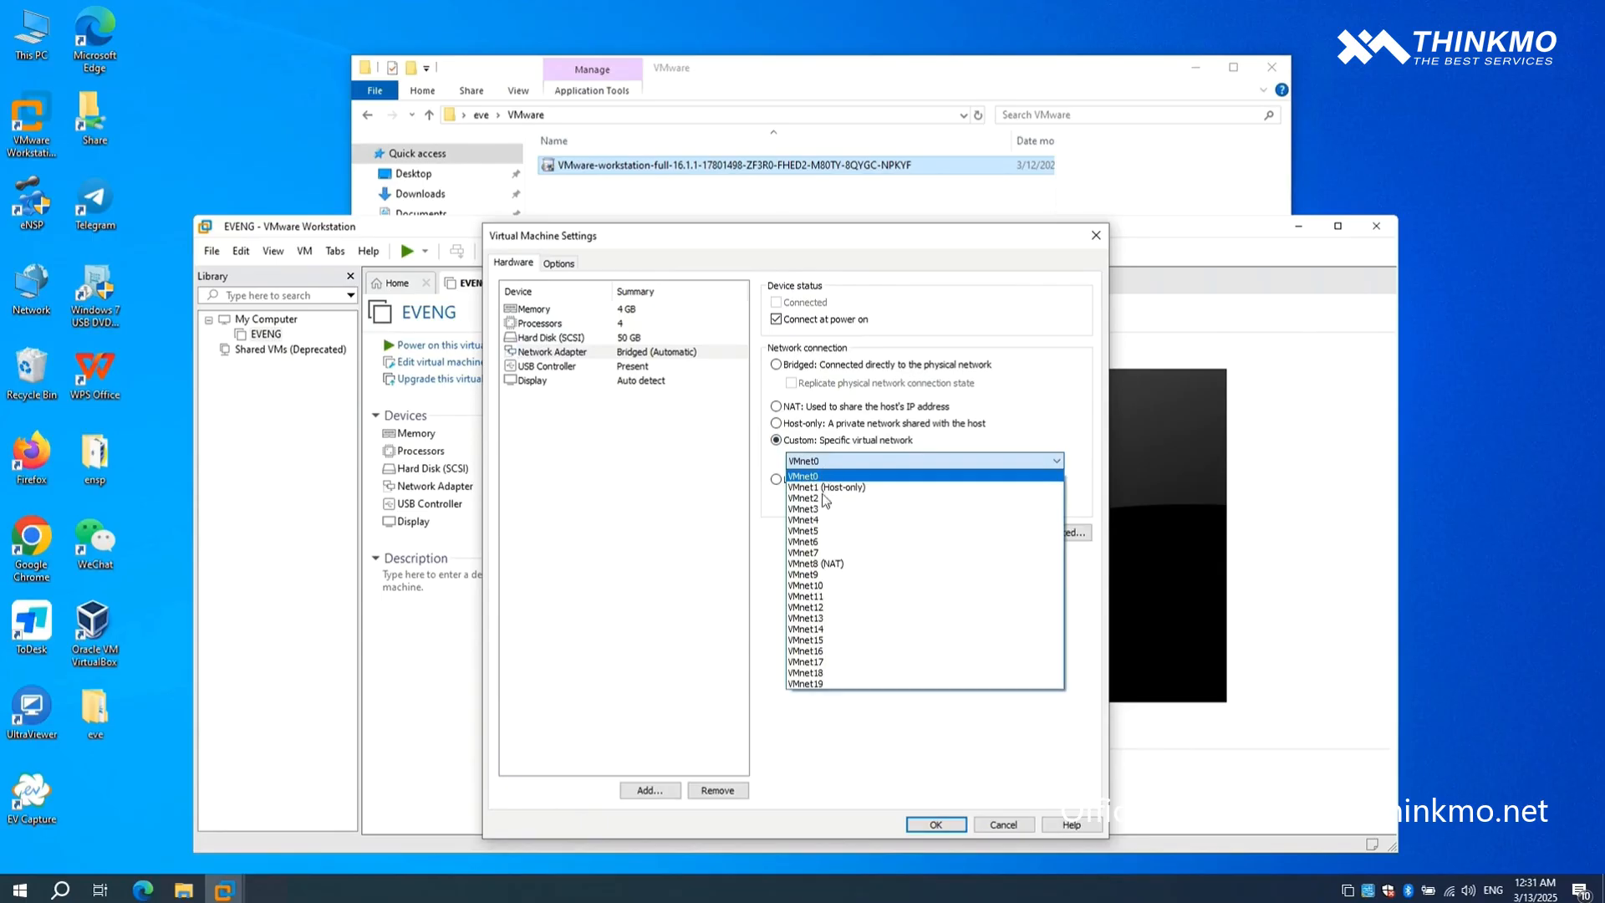
left_click(826, 487)
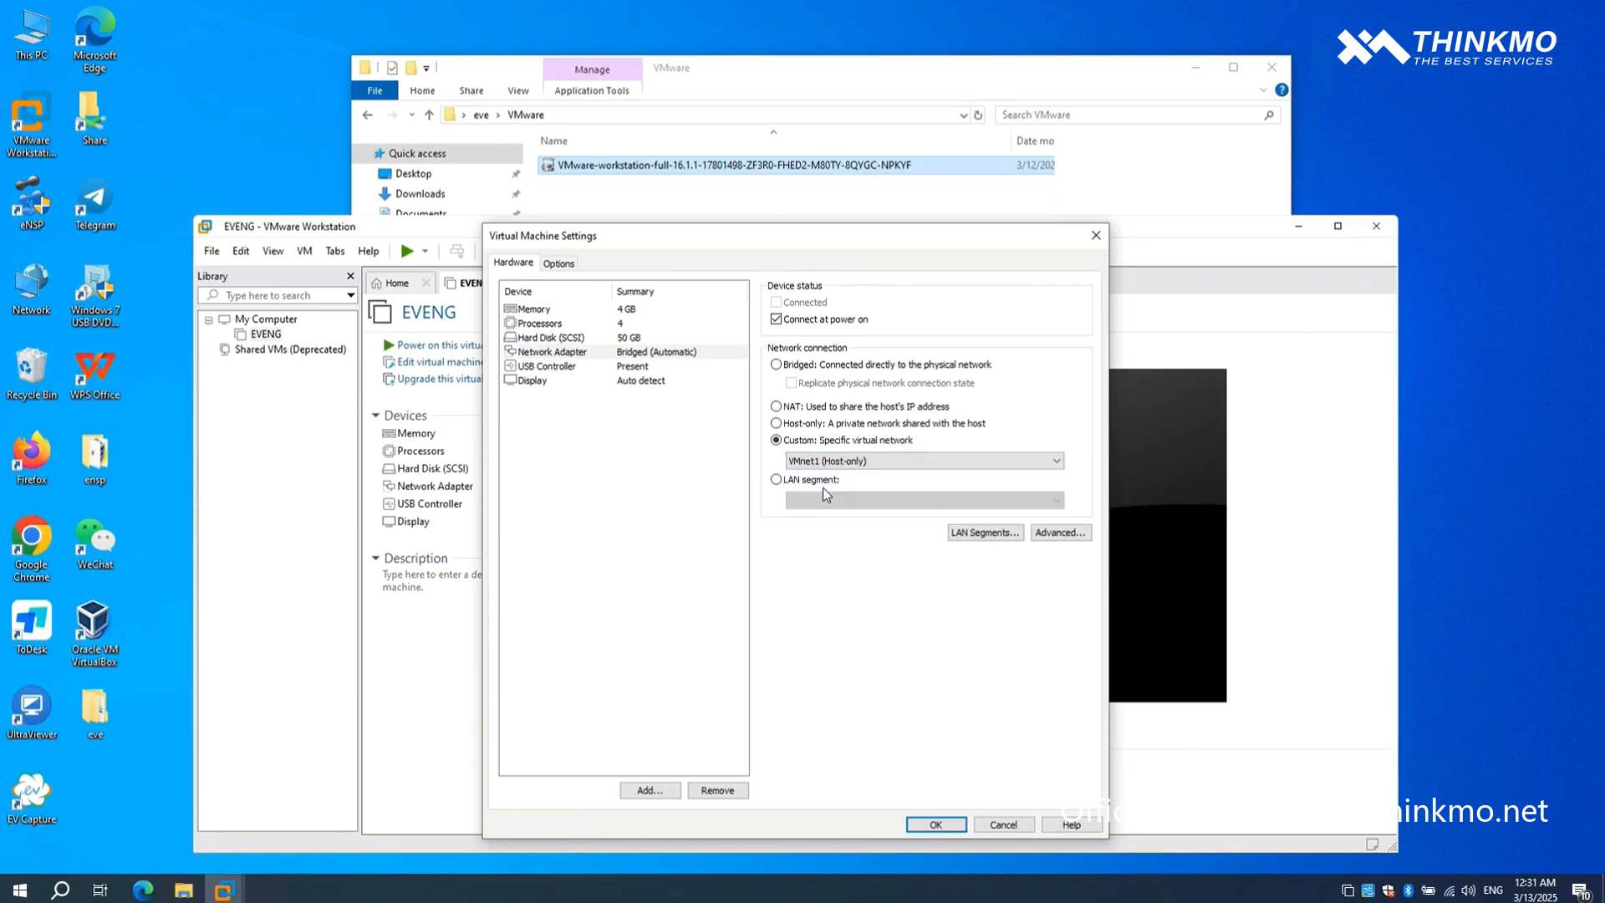
left_click(934, 824)
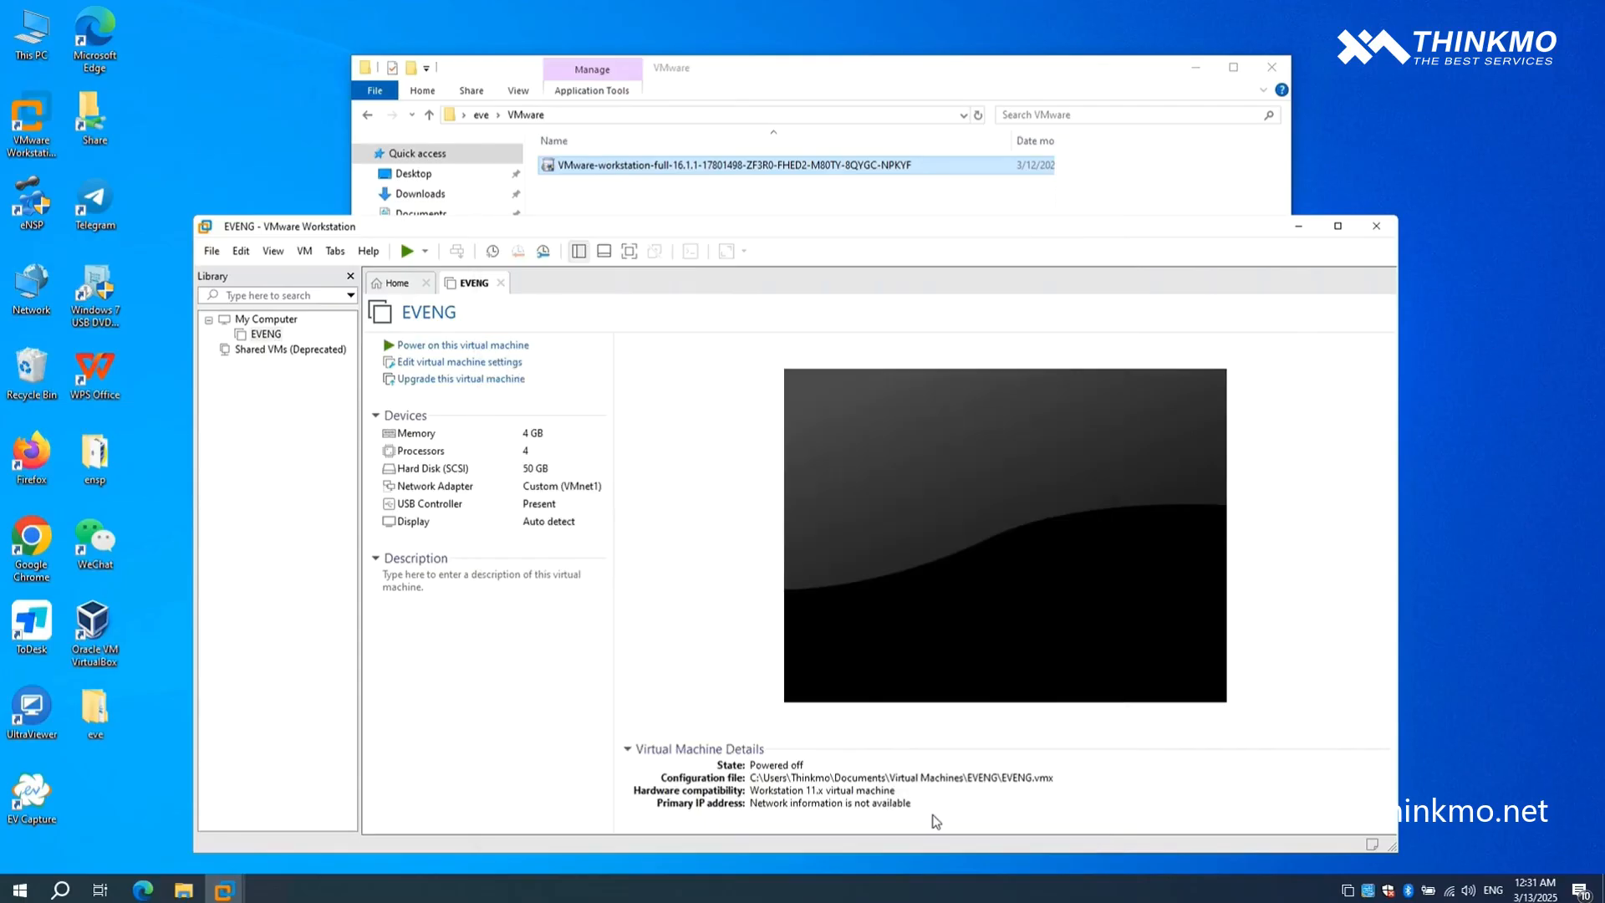
left_click(513, 344)
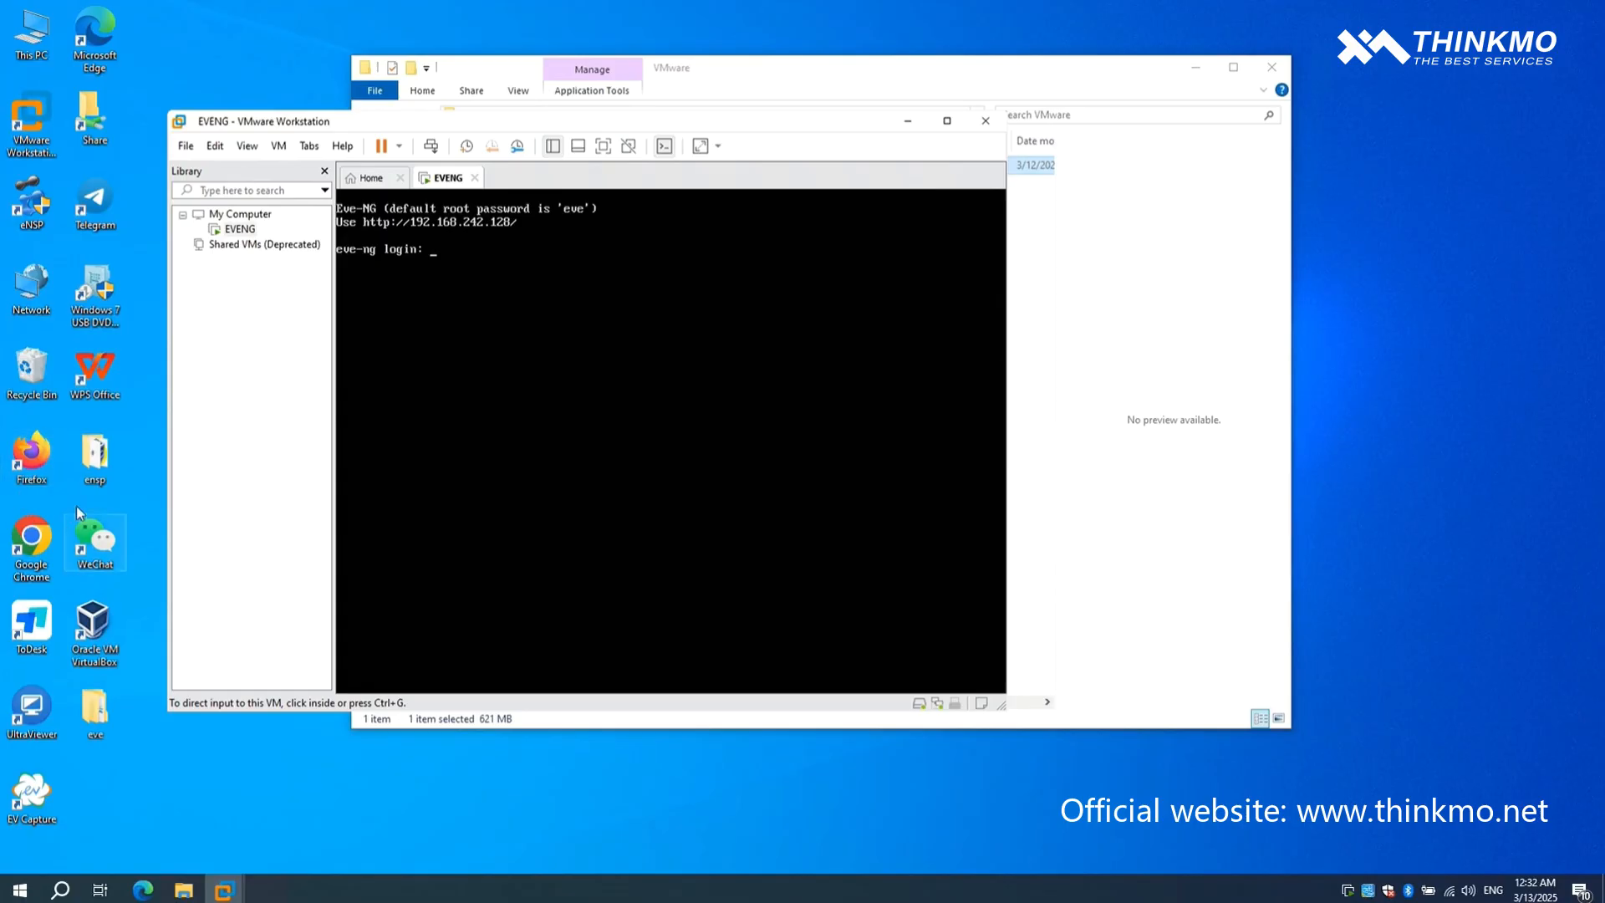
- Switch to Firefox, load the EVE-NG login page at 192.168.242.128, and reposition the browser window
double_click(34, 470)
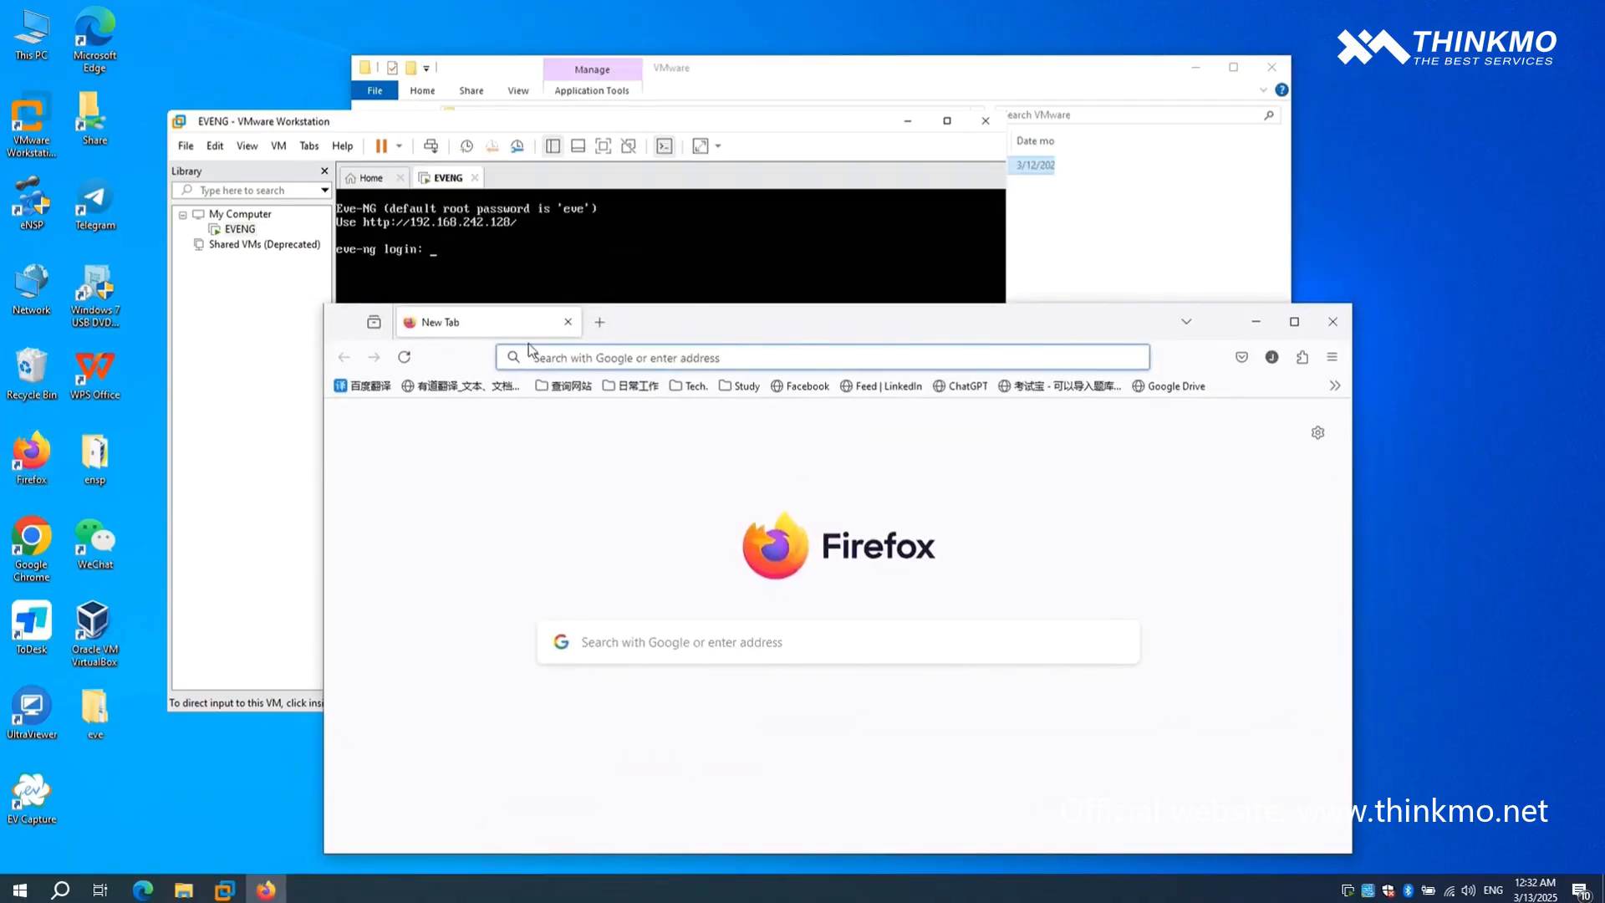
left_click(556, 358)
type("192")
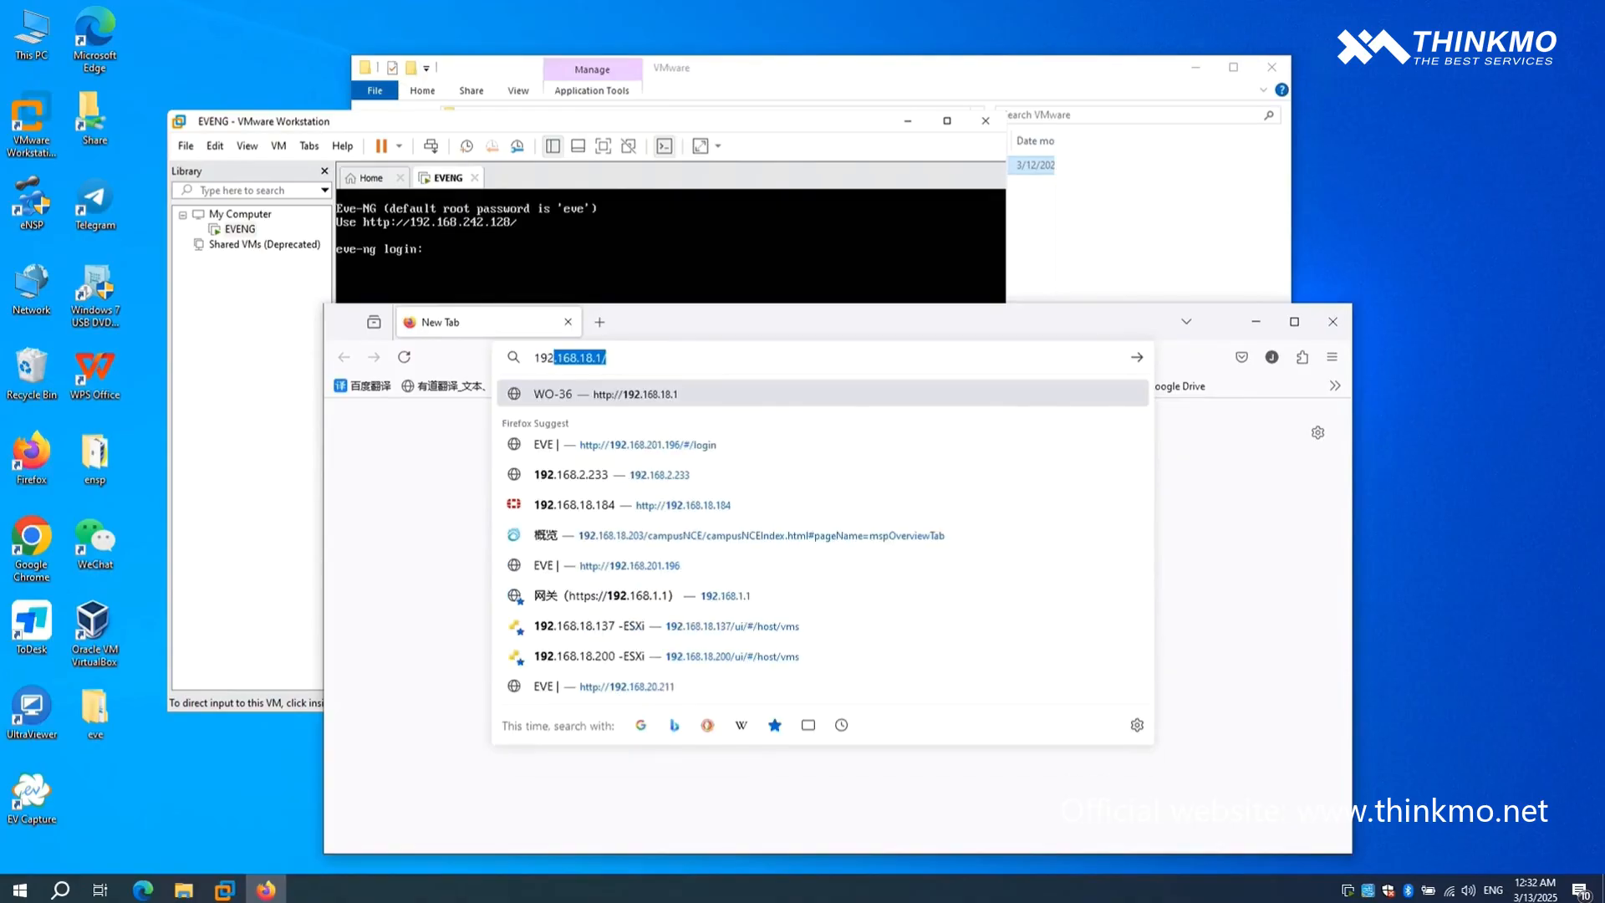
type(".168.24")
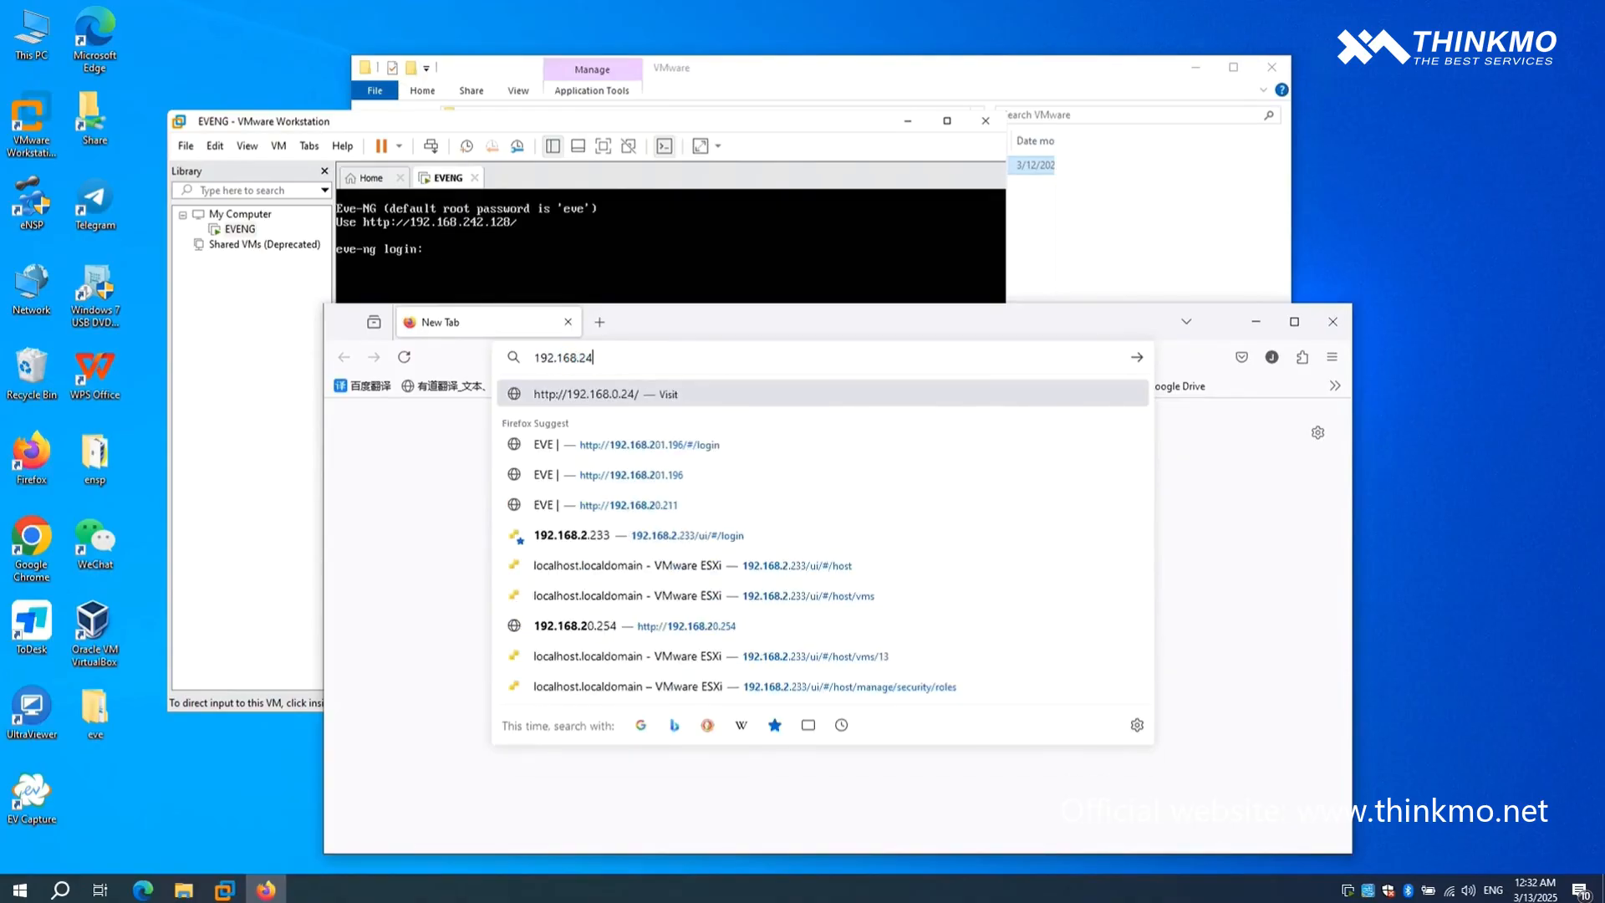
type("2.128")
key("Return")
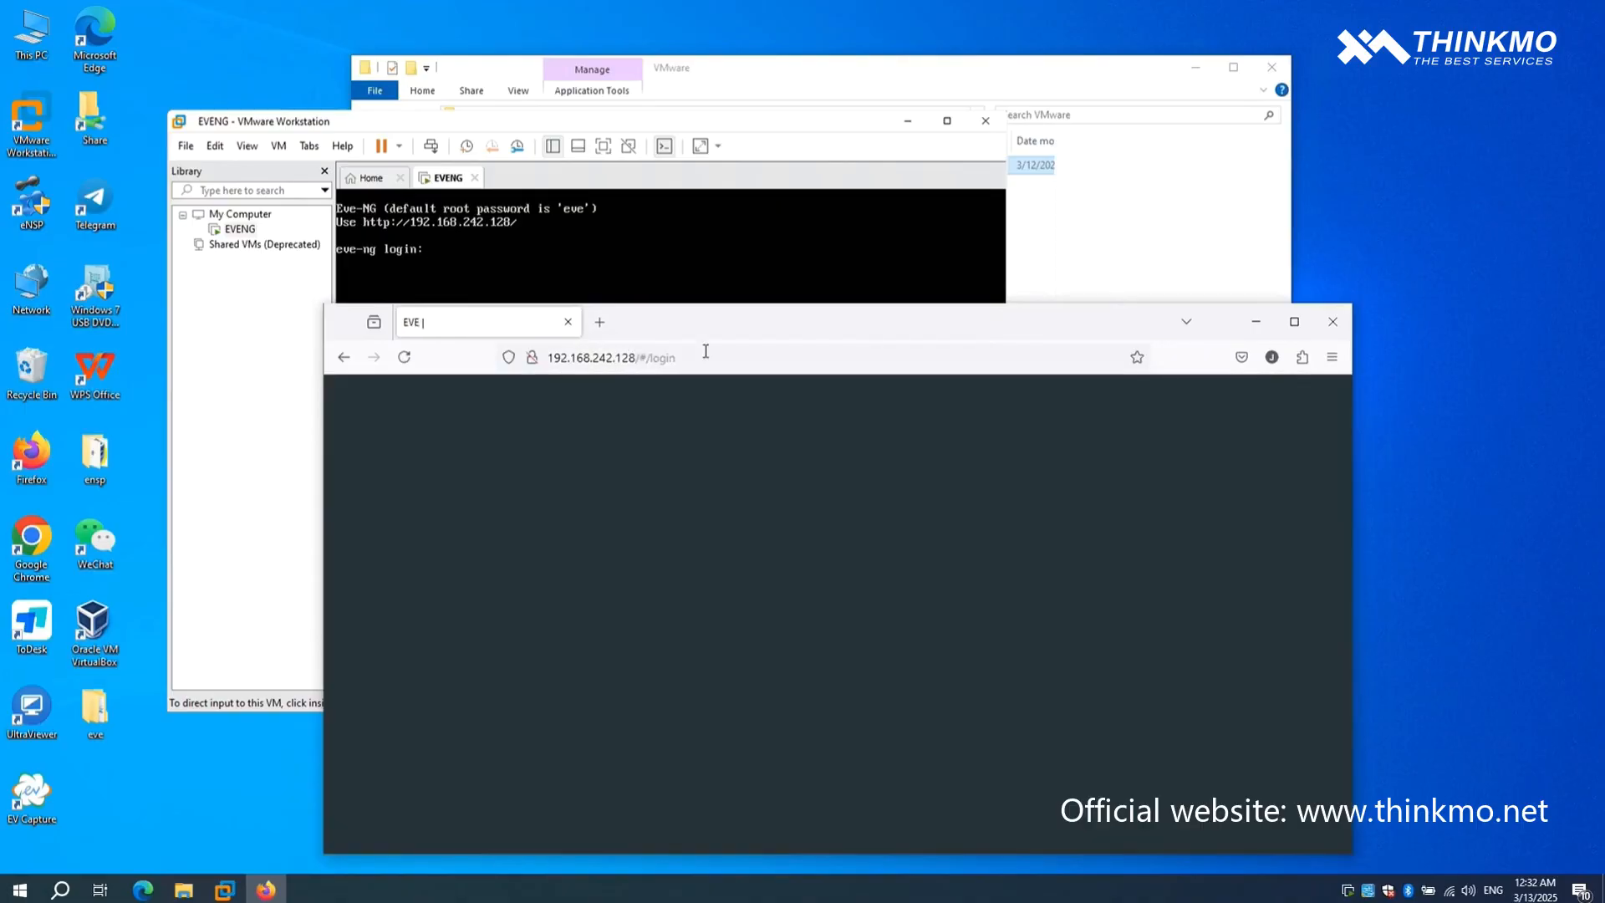
left_click_drag(830, 323, 844, 221)
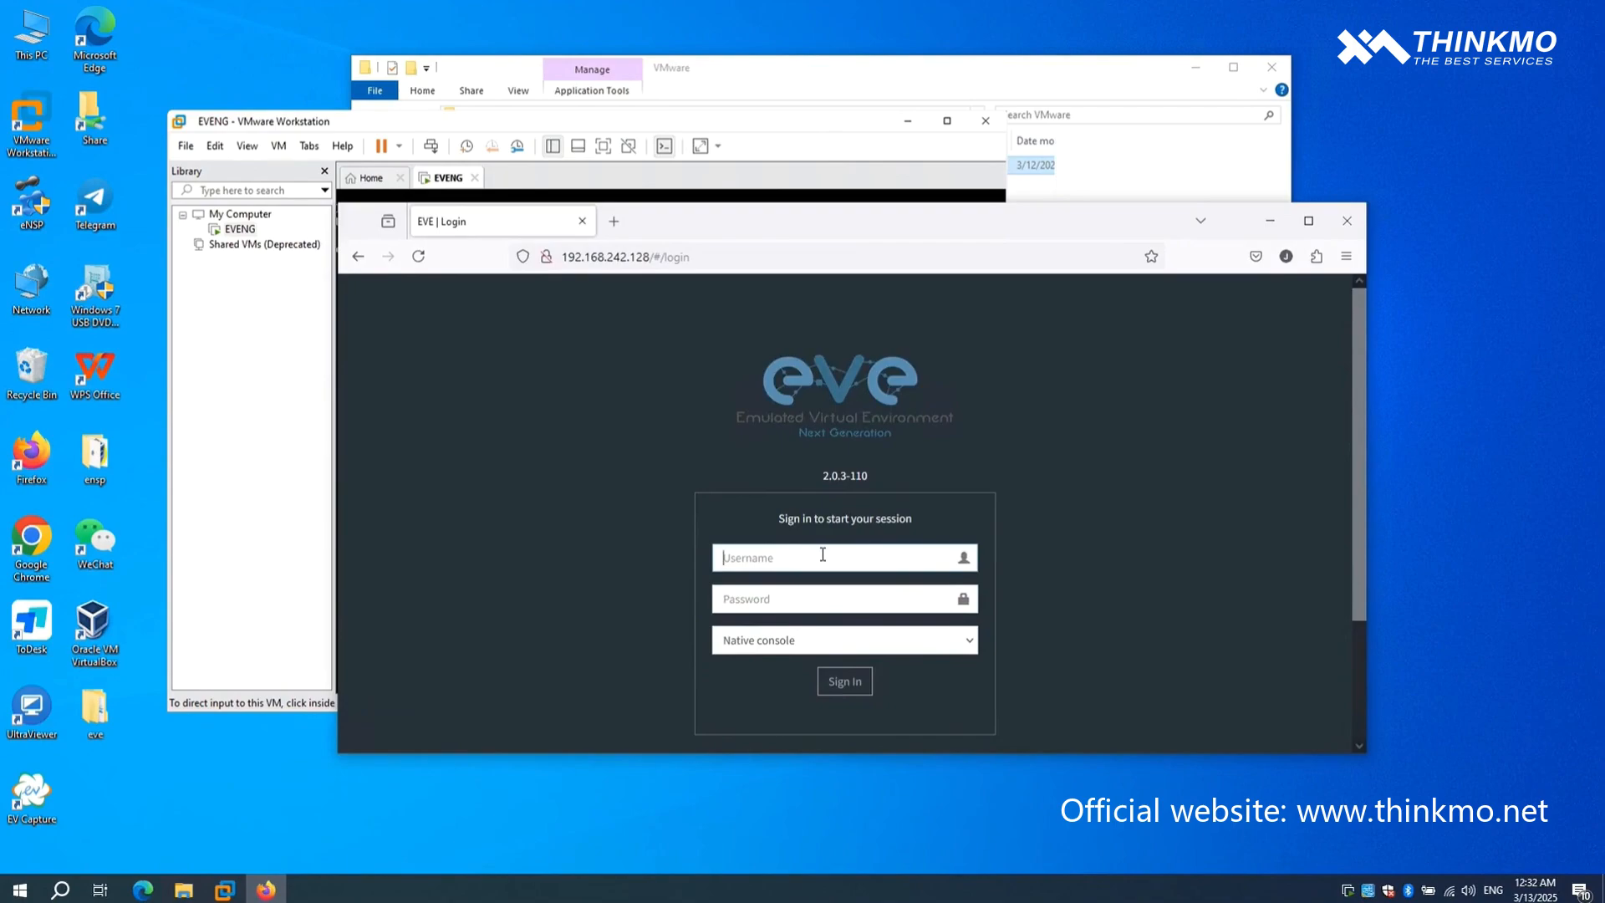
- Sign in to EVE-NG as admin with the account password and save the login in the browser
type("admin")
left_click(803, 595)
type("ev")
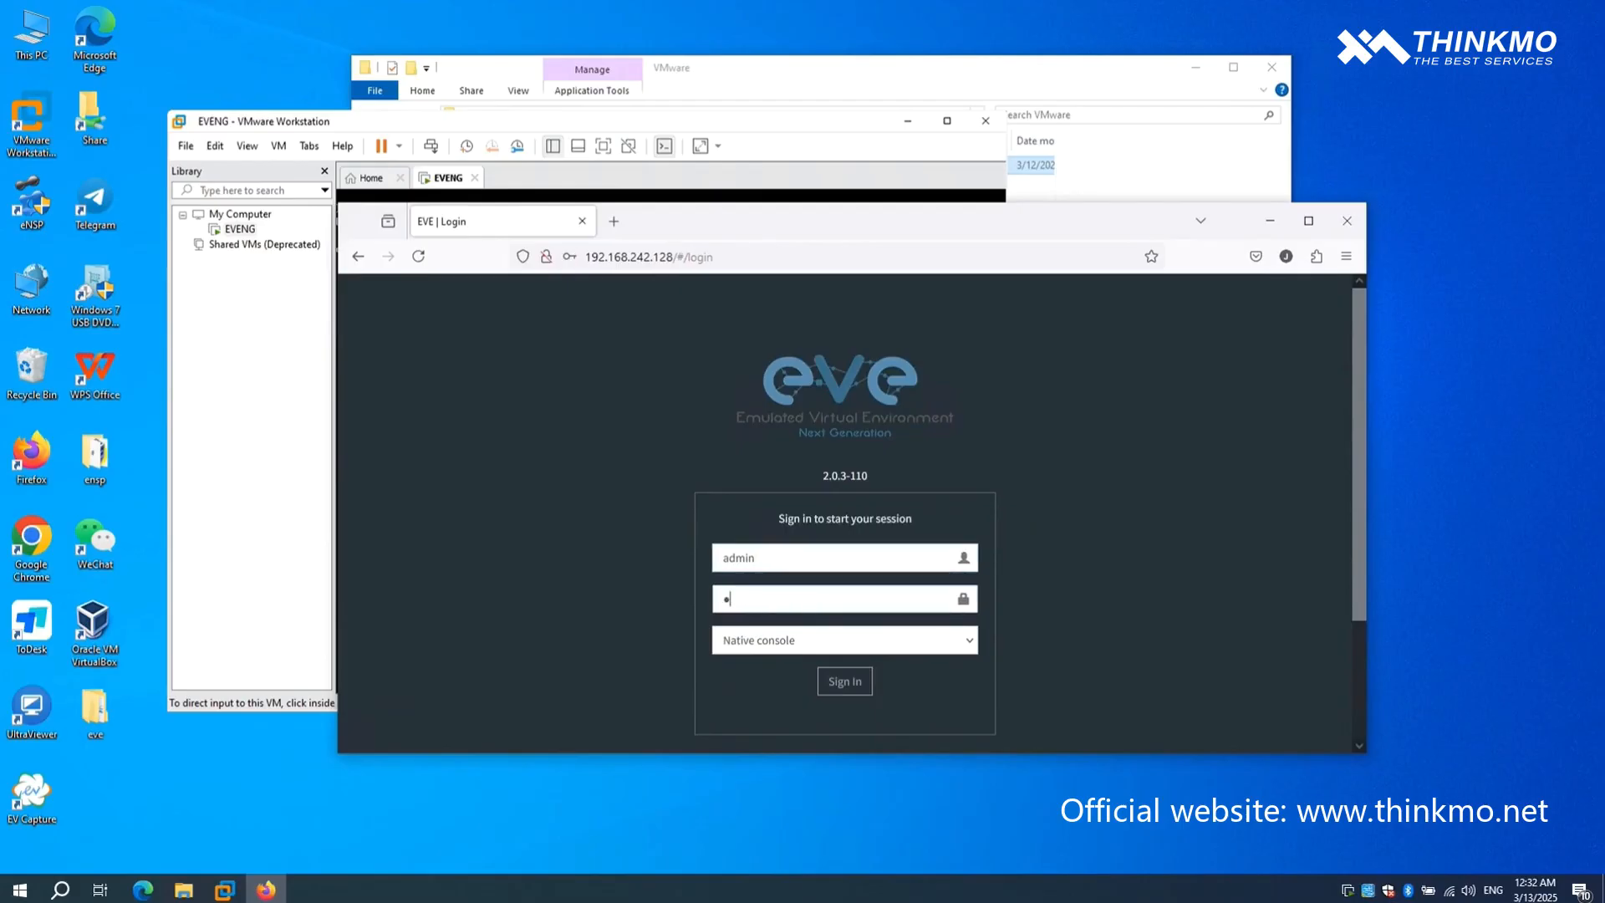
type("e")
left_click(837, 693)
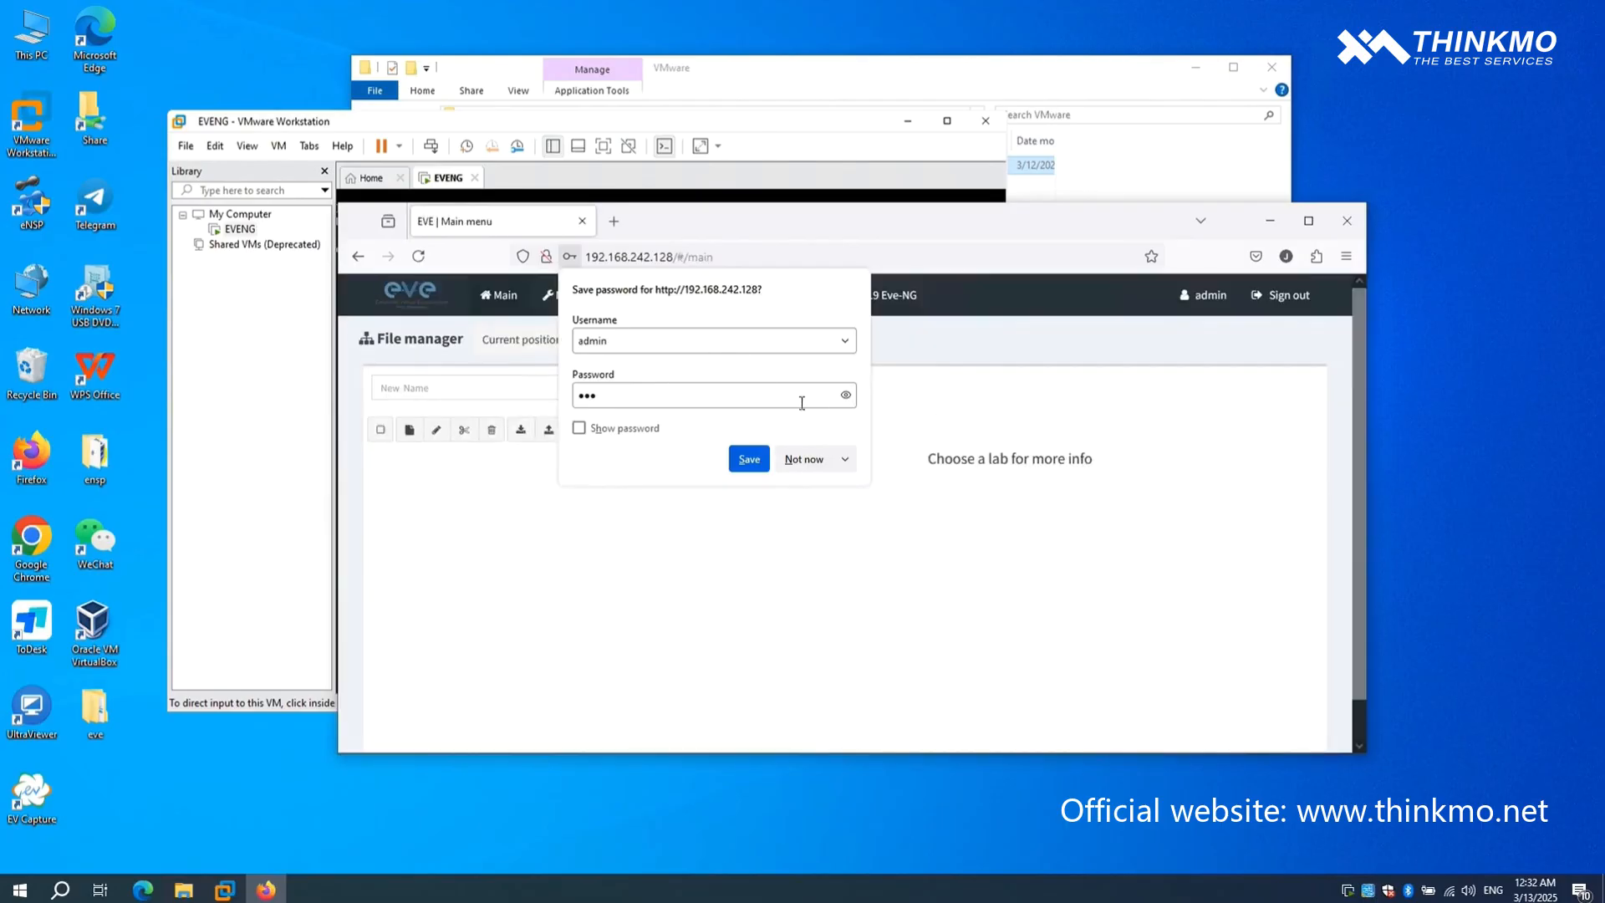
left_click(845, 395)
left_click(749, 459)
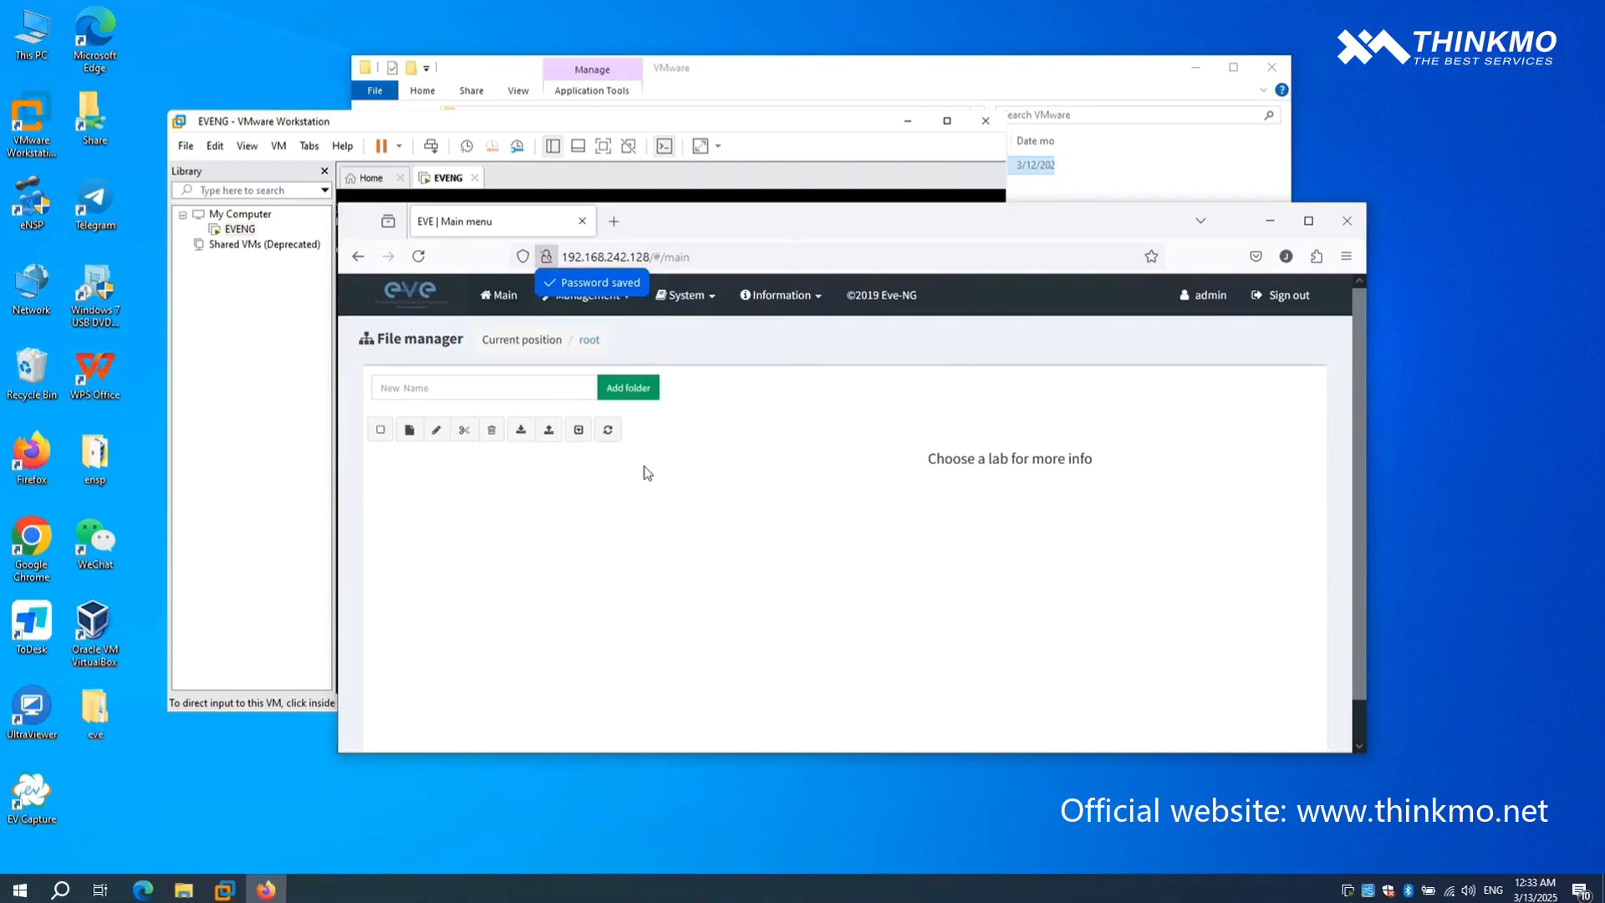
- Create a new lab named 1, keeping the default version and config script timeout
left_click(417, 433)
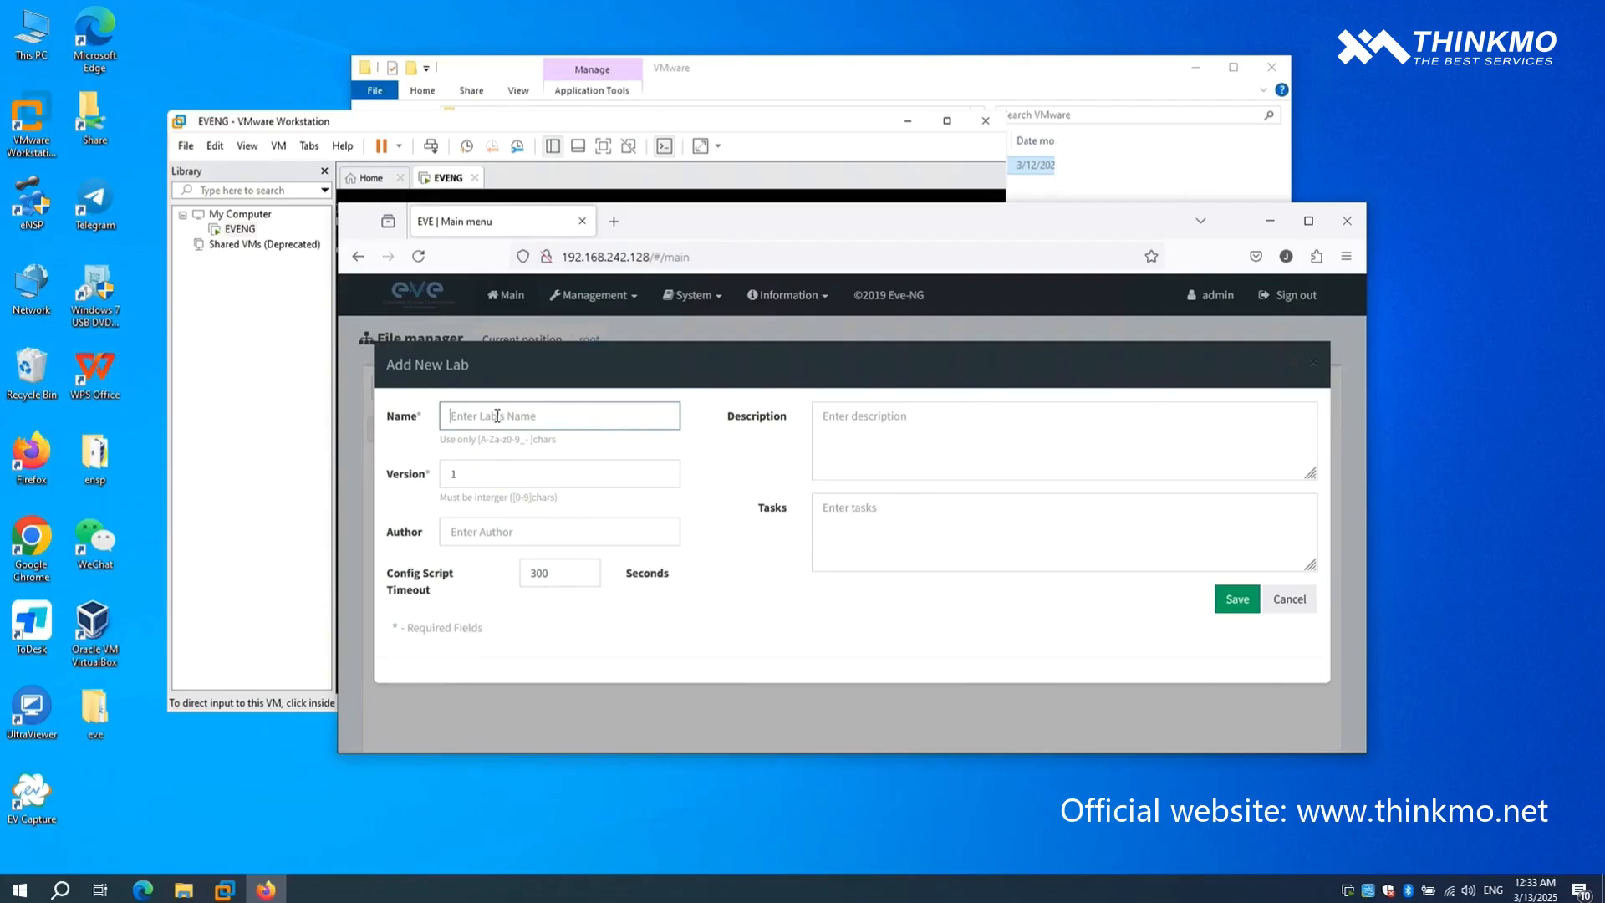
type("1")
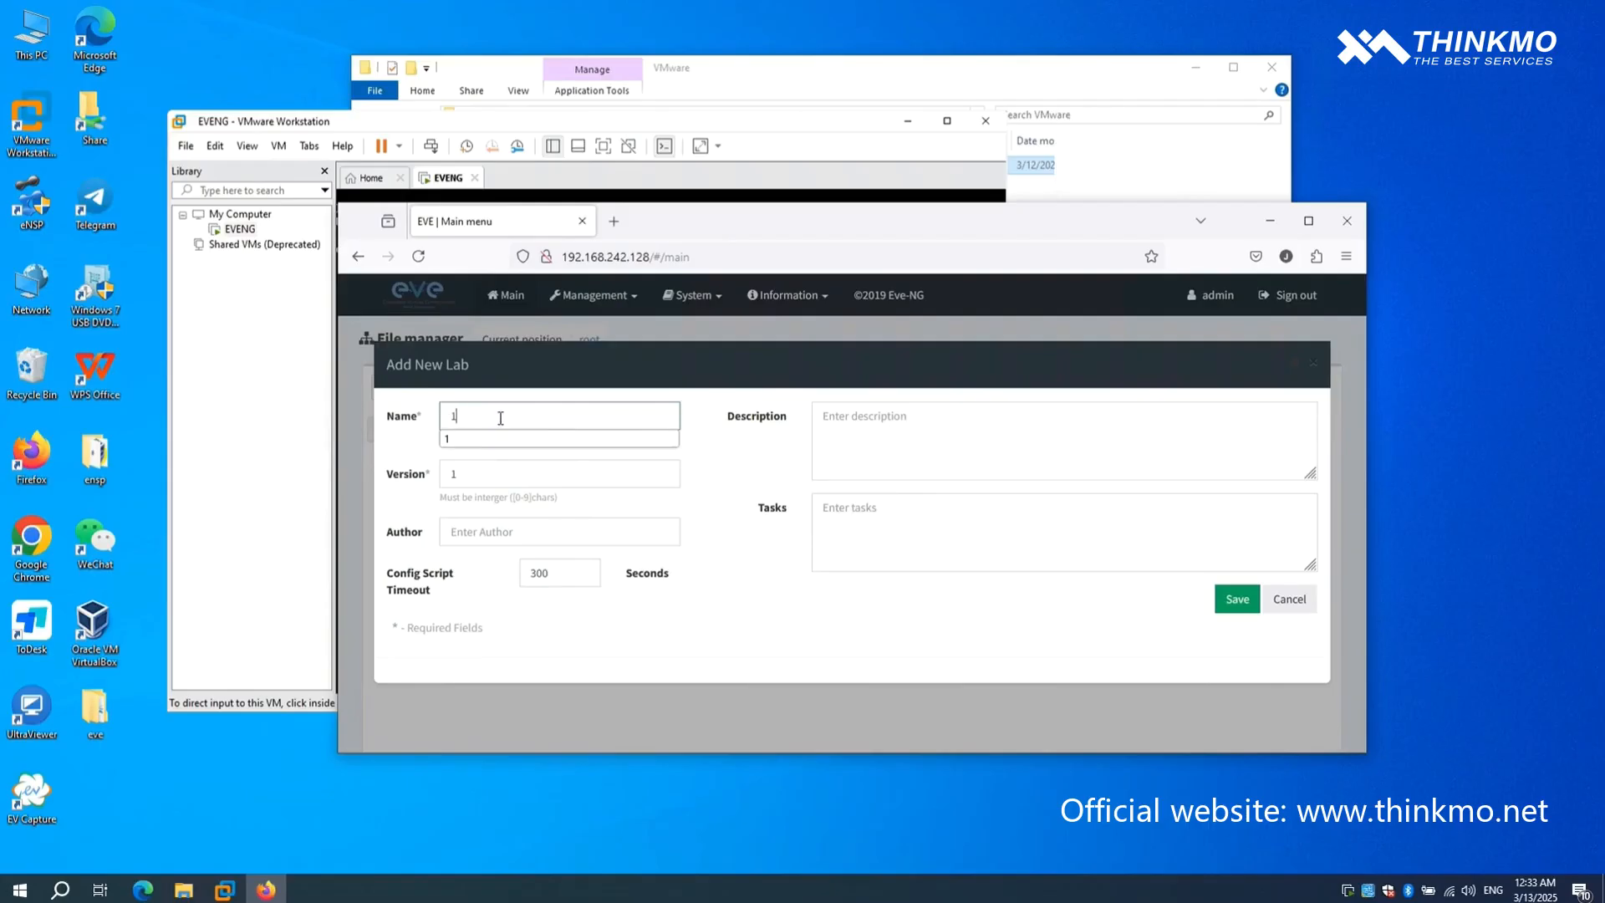
left_click(1089, 630)
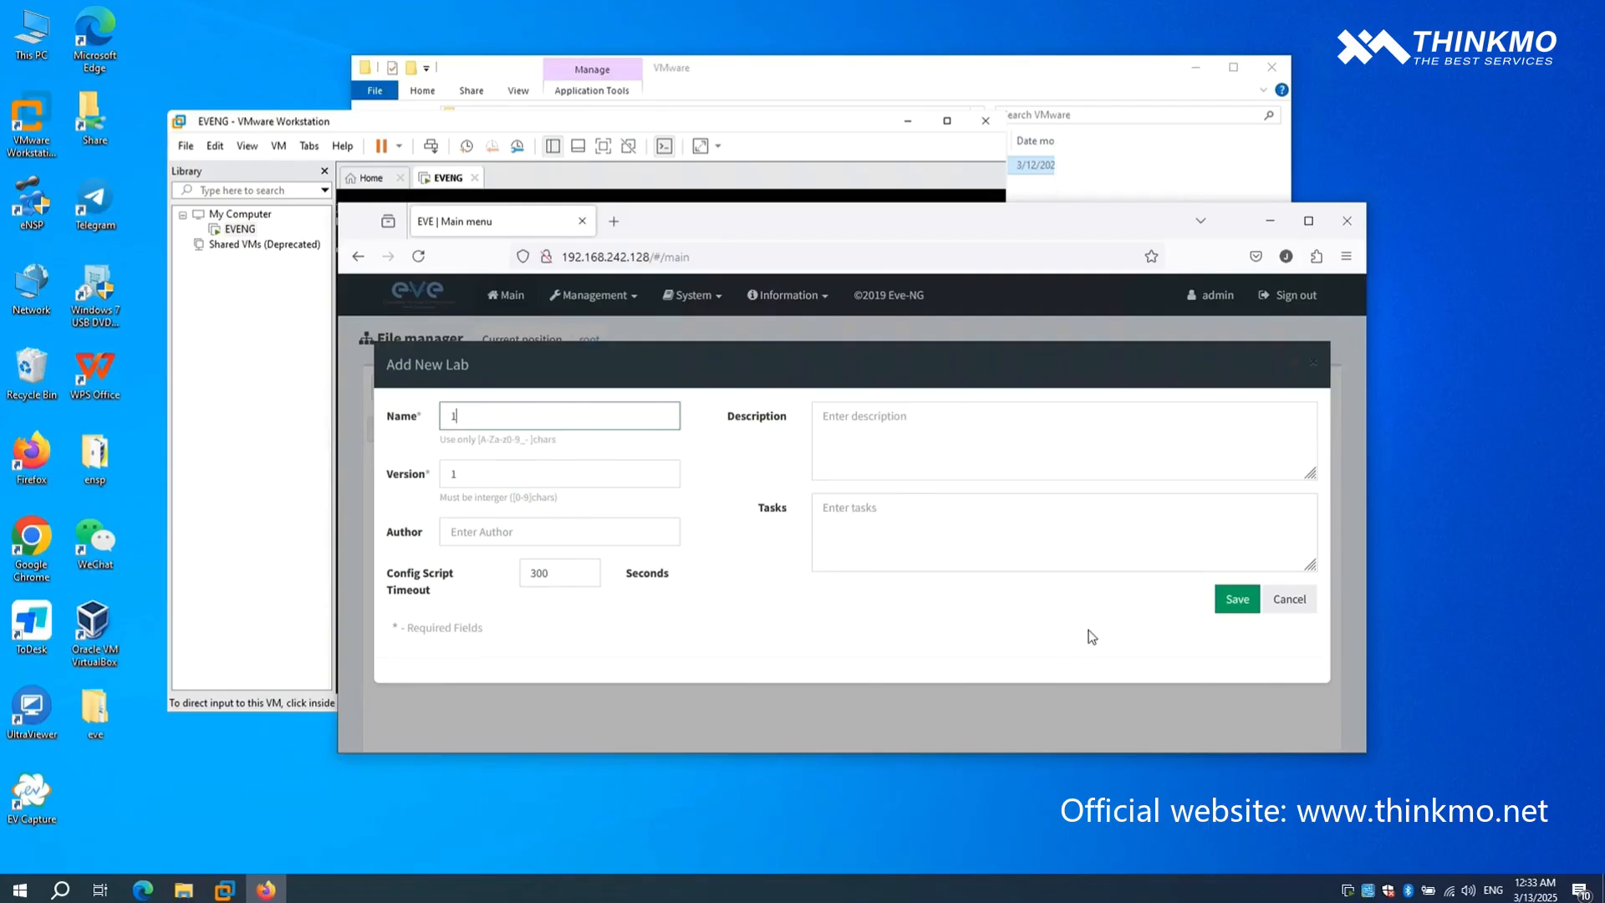
left_click(1228, 614)
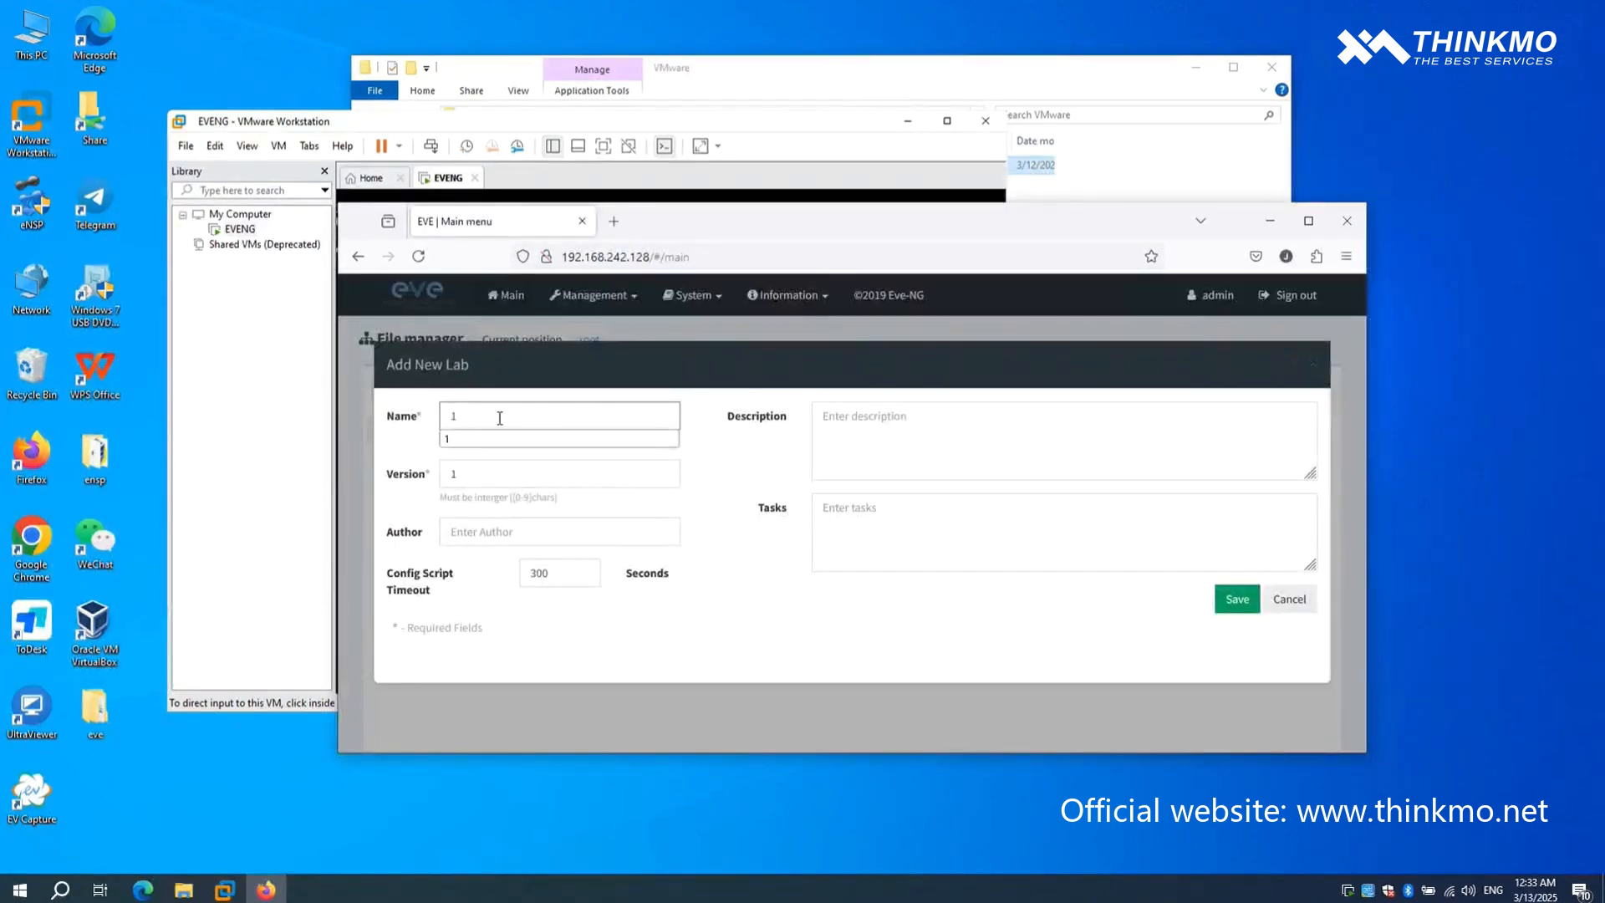
left_click(1088, 629)
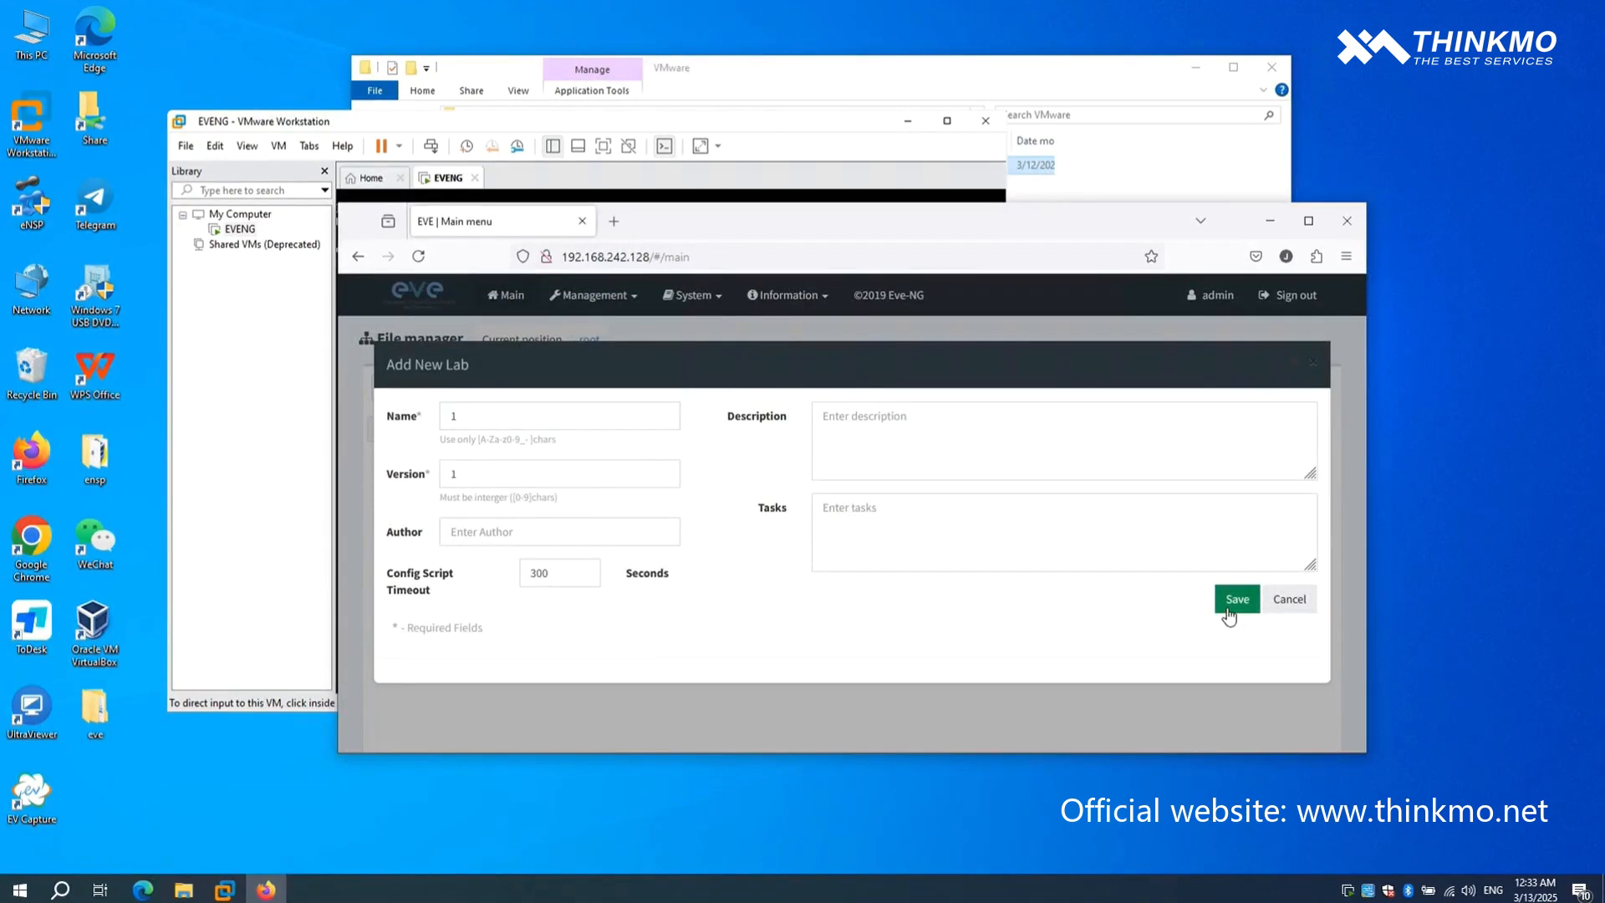
left_click(1229, 614)
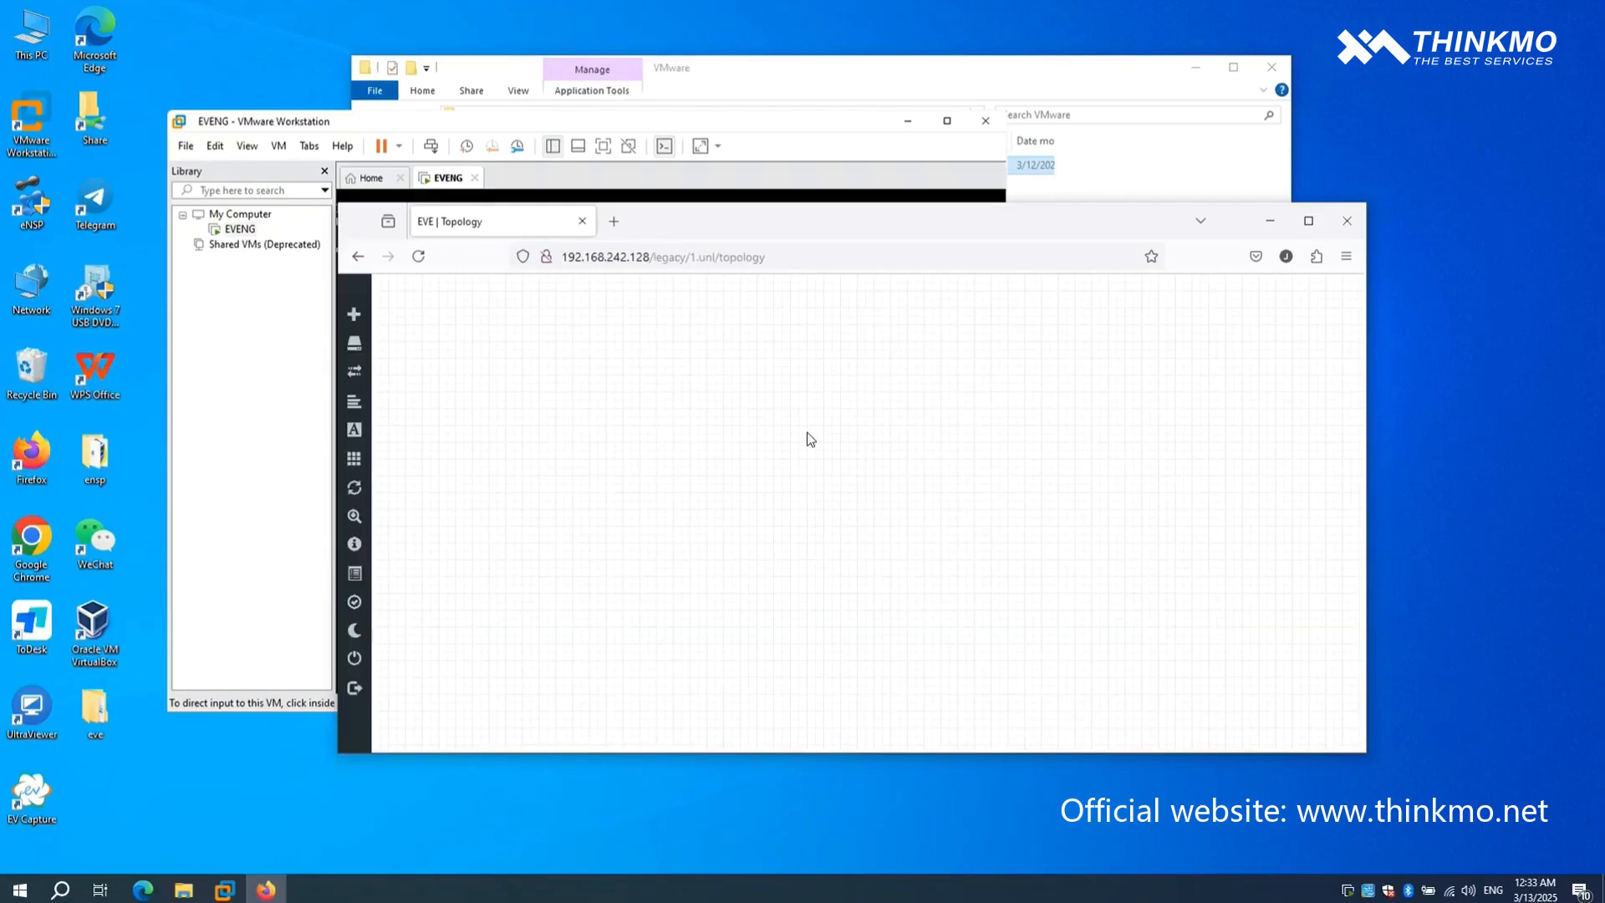
- Add one Cisco IOL router node using the image l3-AdvEnterpriseK9-M2_157_3_May_2018.bin, with the browser window maximized
right_click(758, 398)
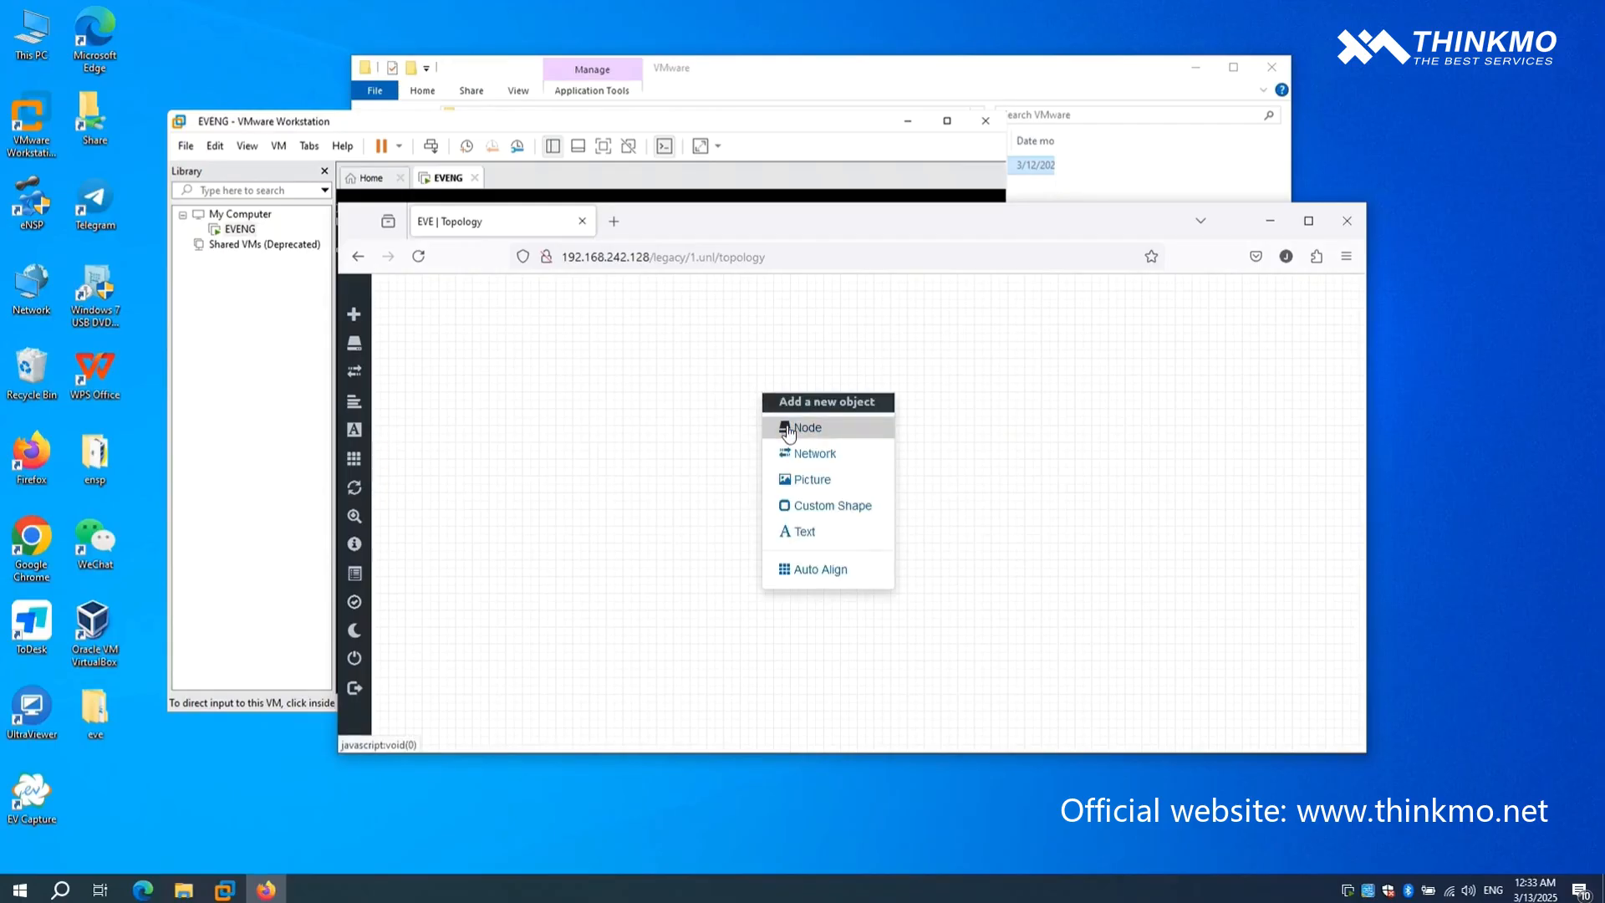
left_click(788, 428)
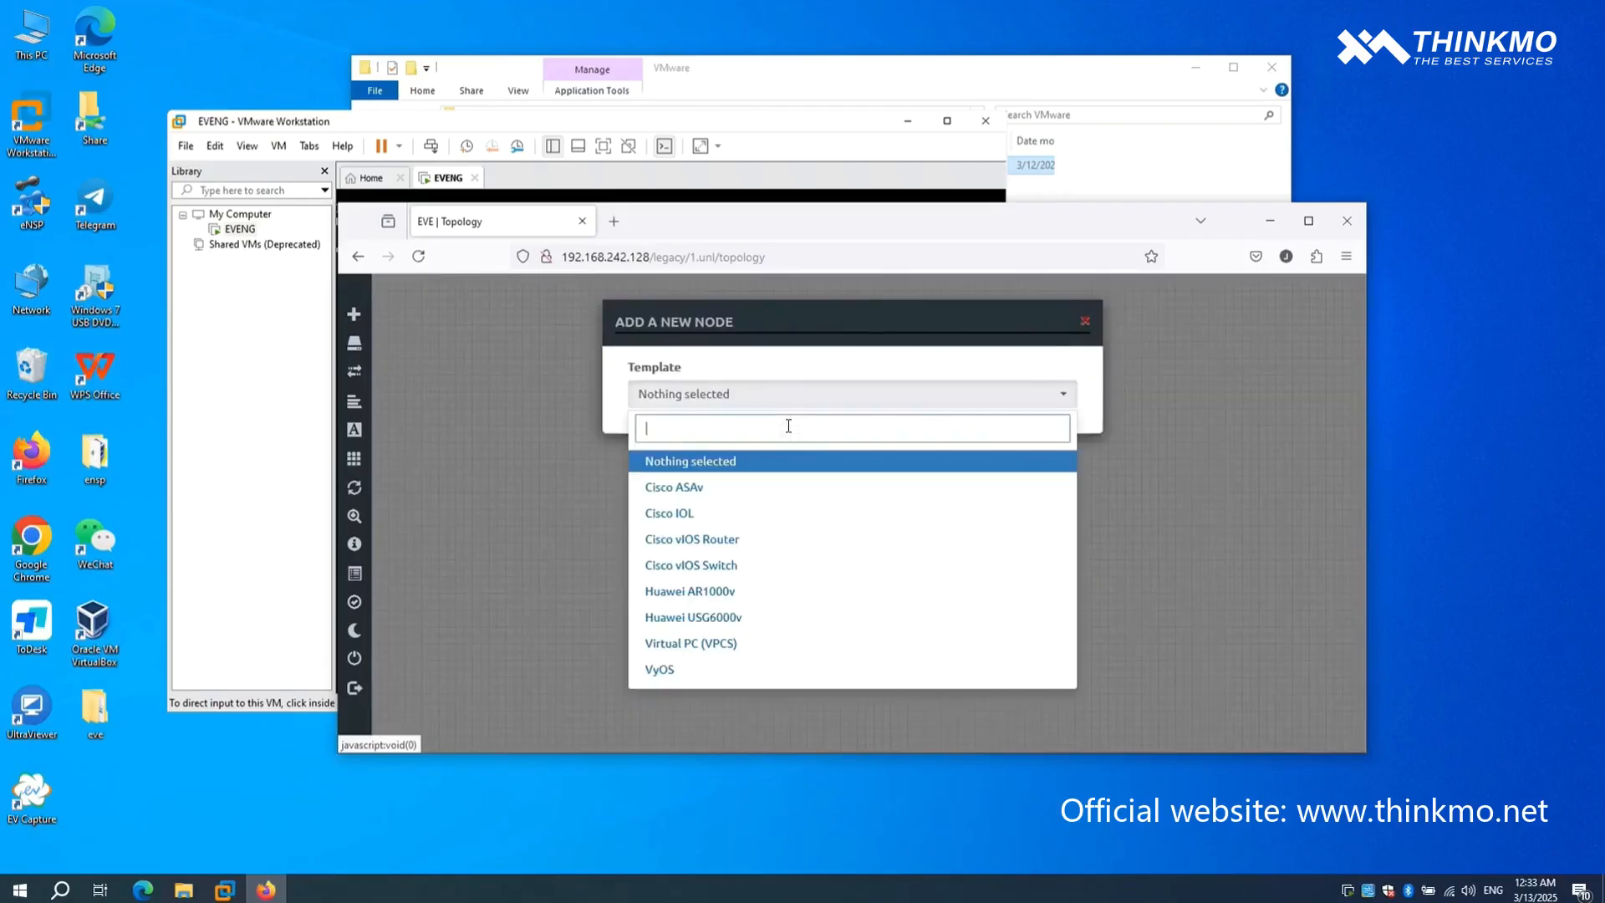
left_click(688, 515)
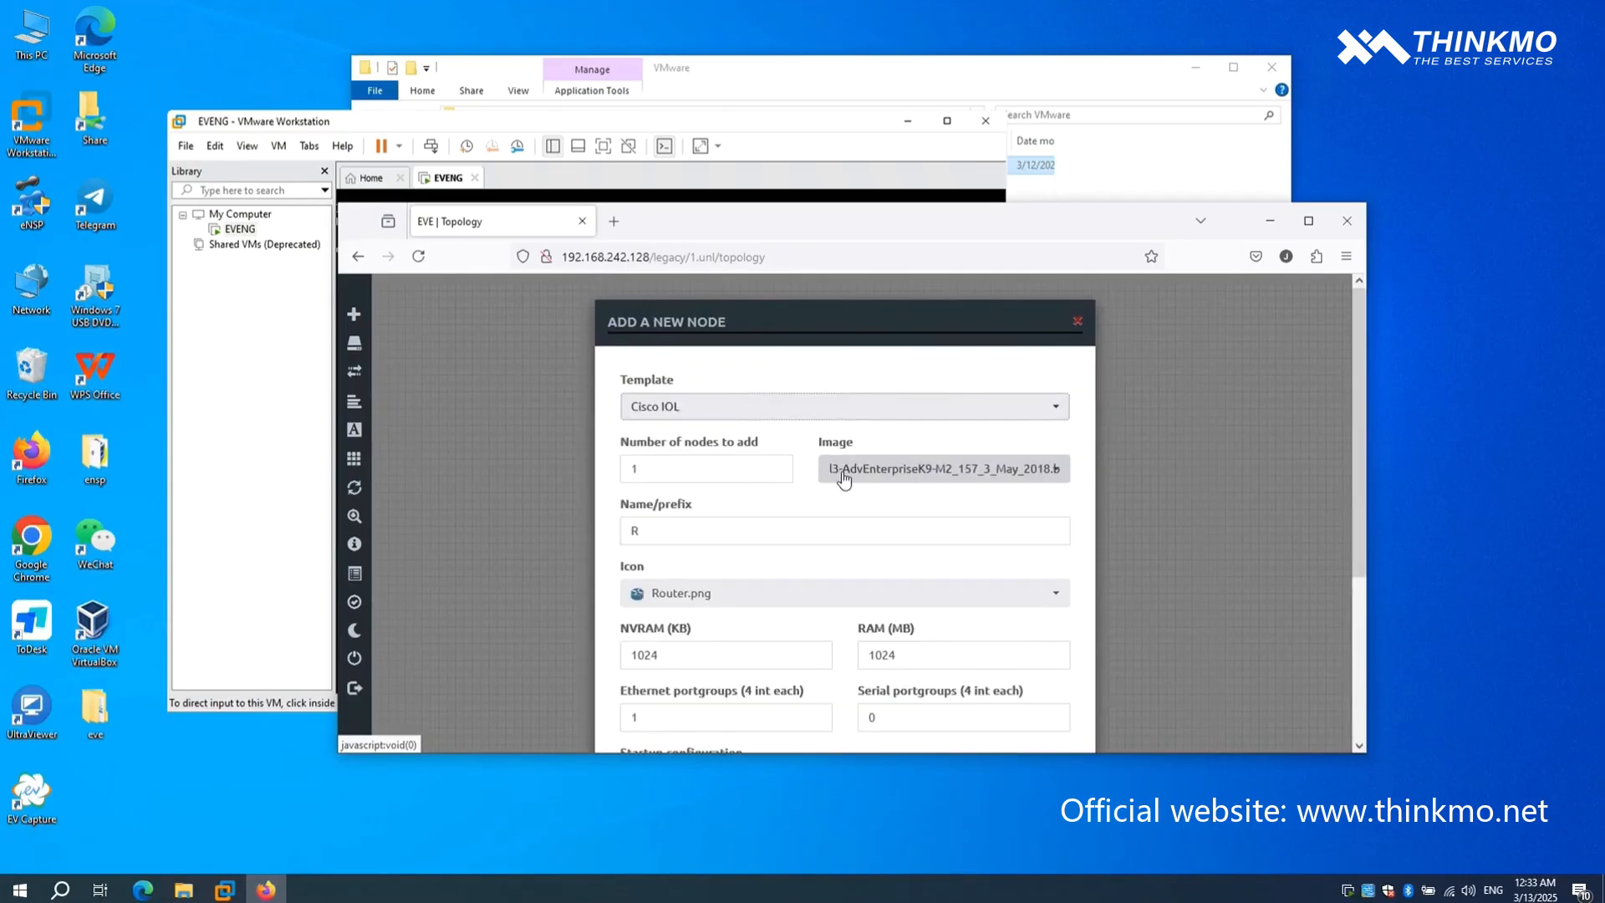
left_click(1306, 225)
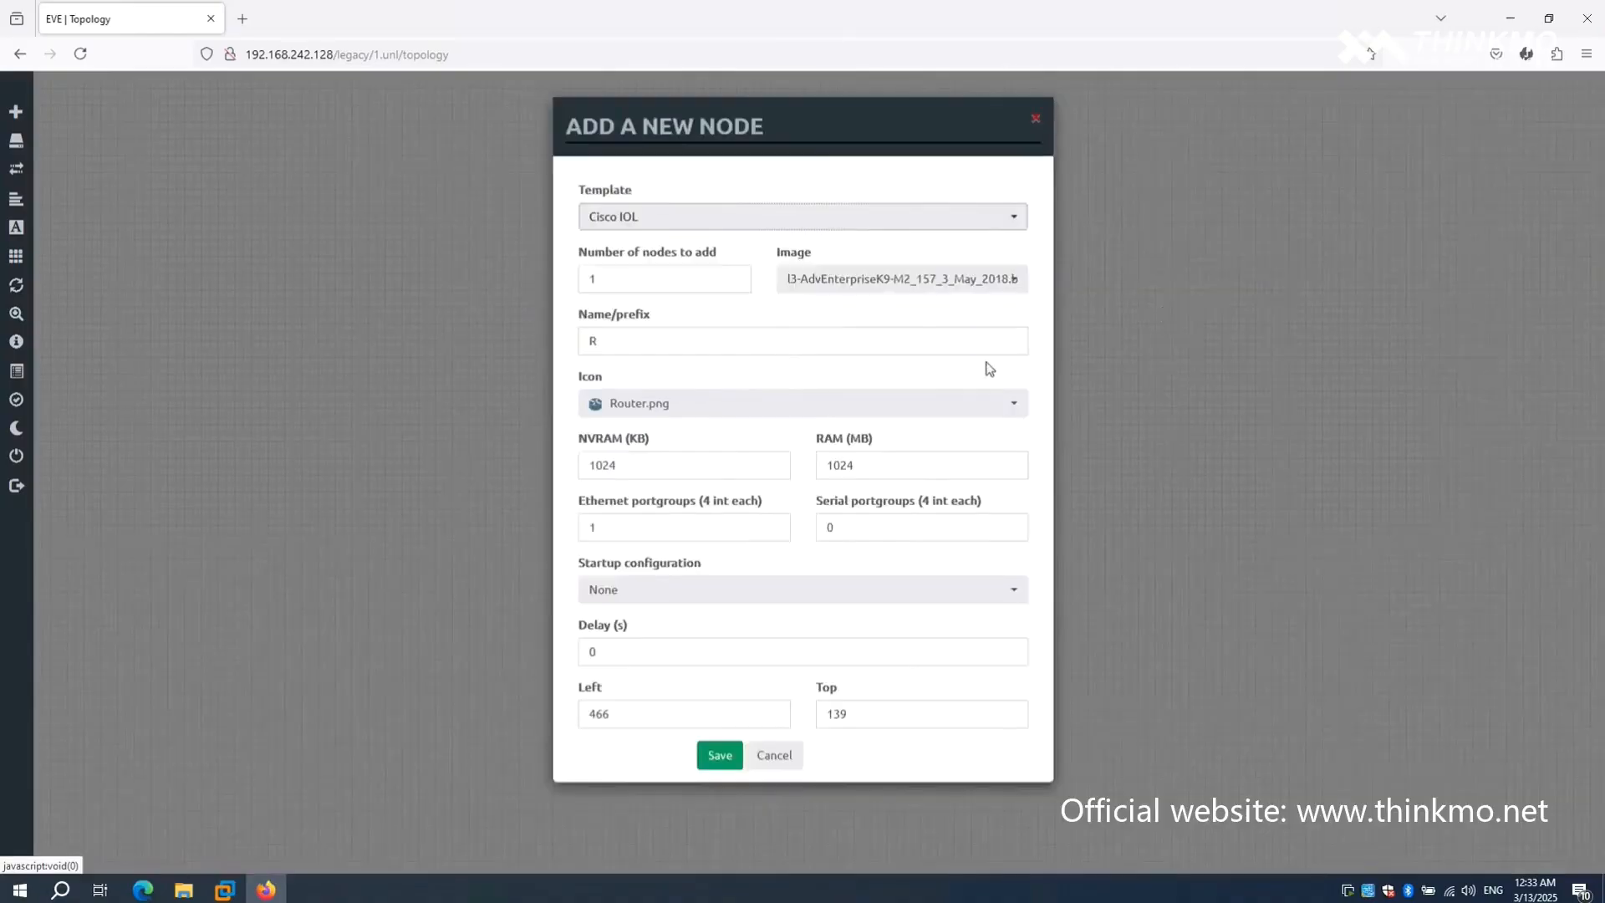
left_click(917, 289)
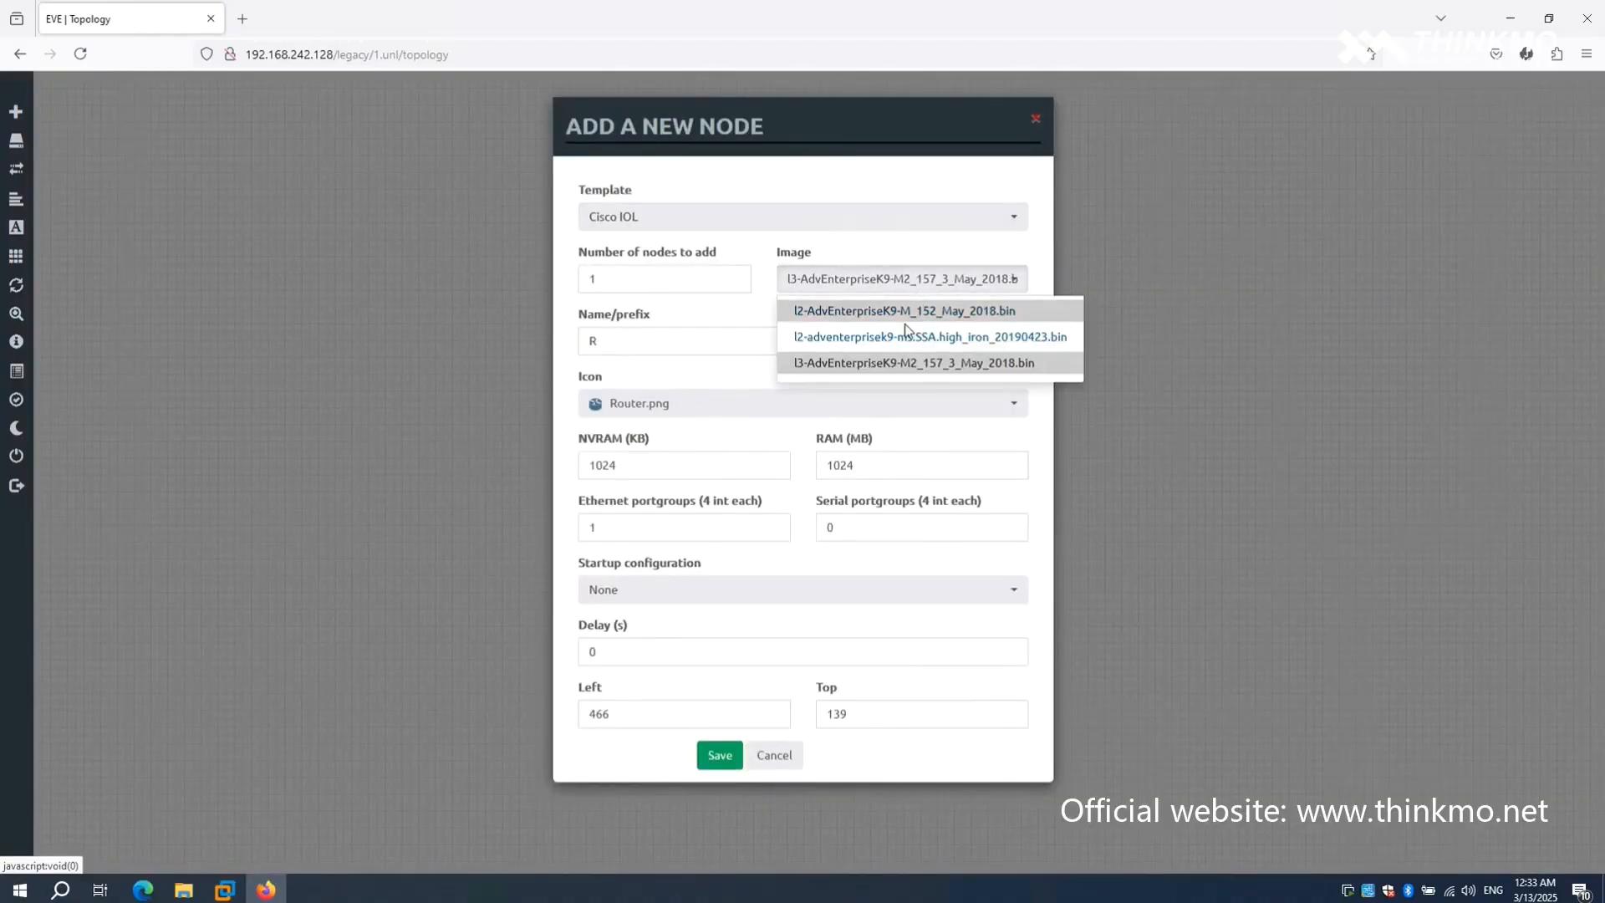
left_click(888, 366)
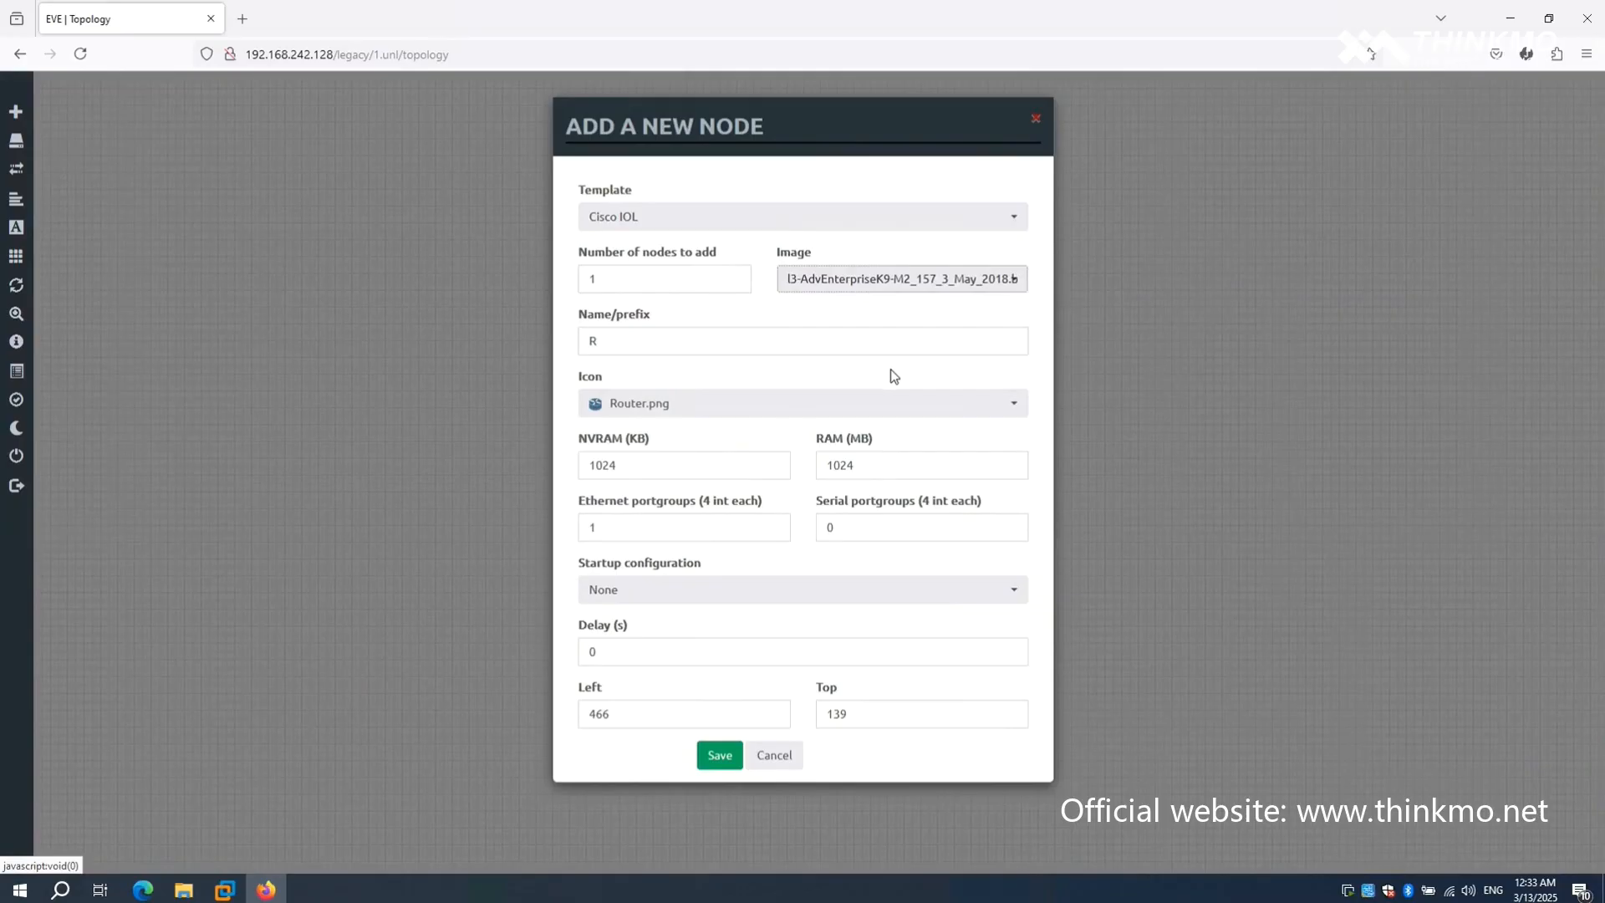
left_click(721, 755)
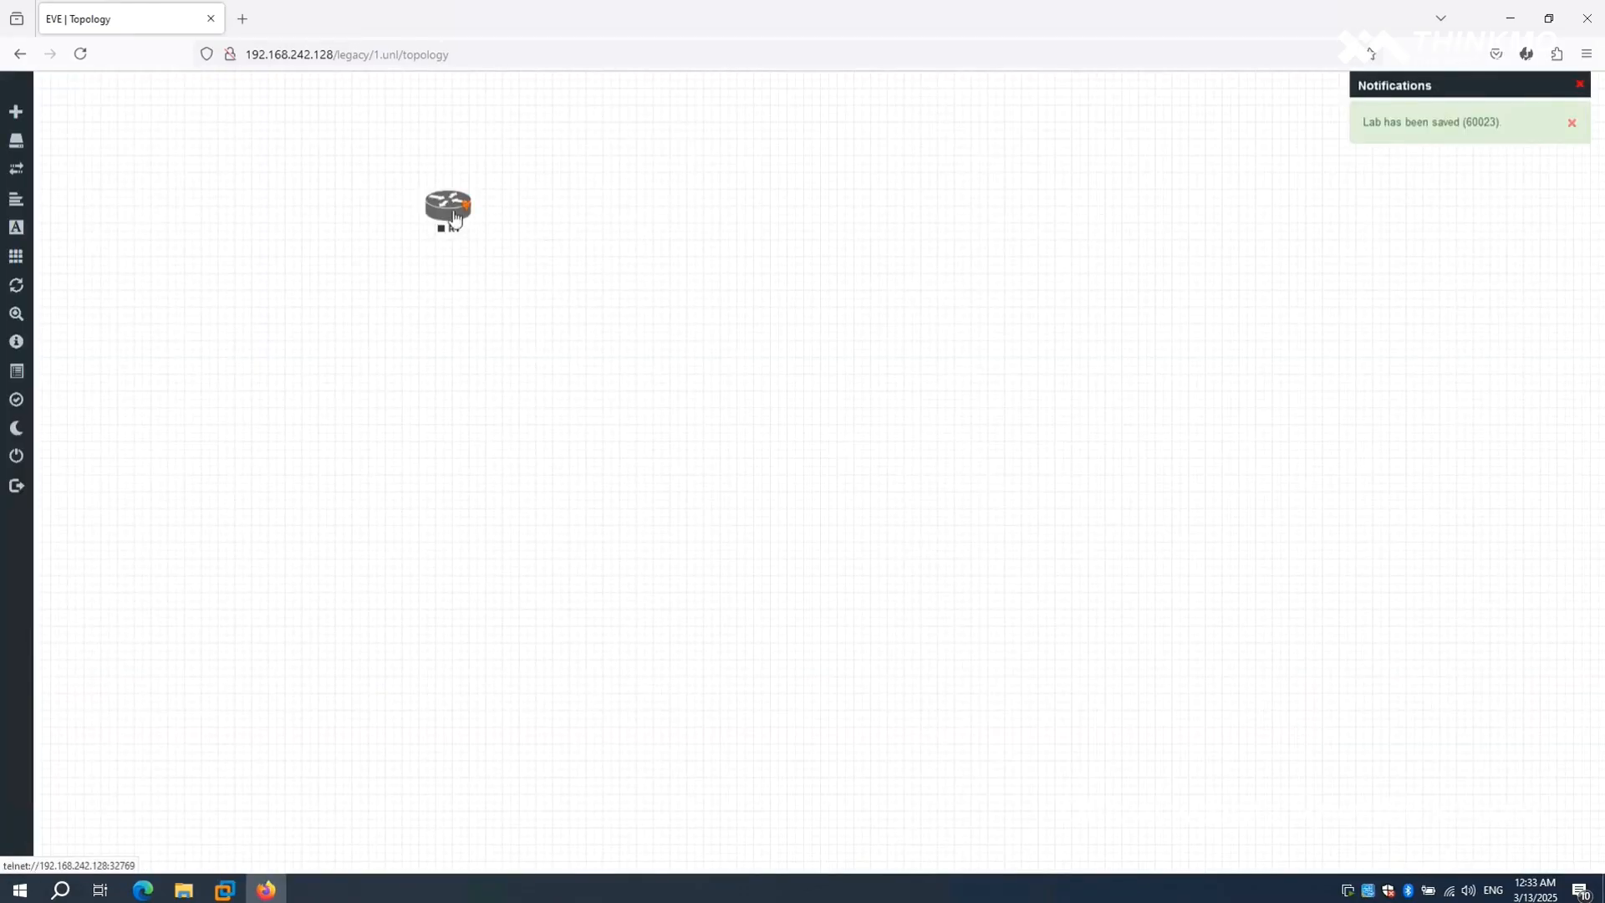
- Move router R1 further into the topology canvas and start it
left_click_drag(456, 219, 570, 290)
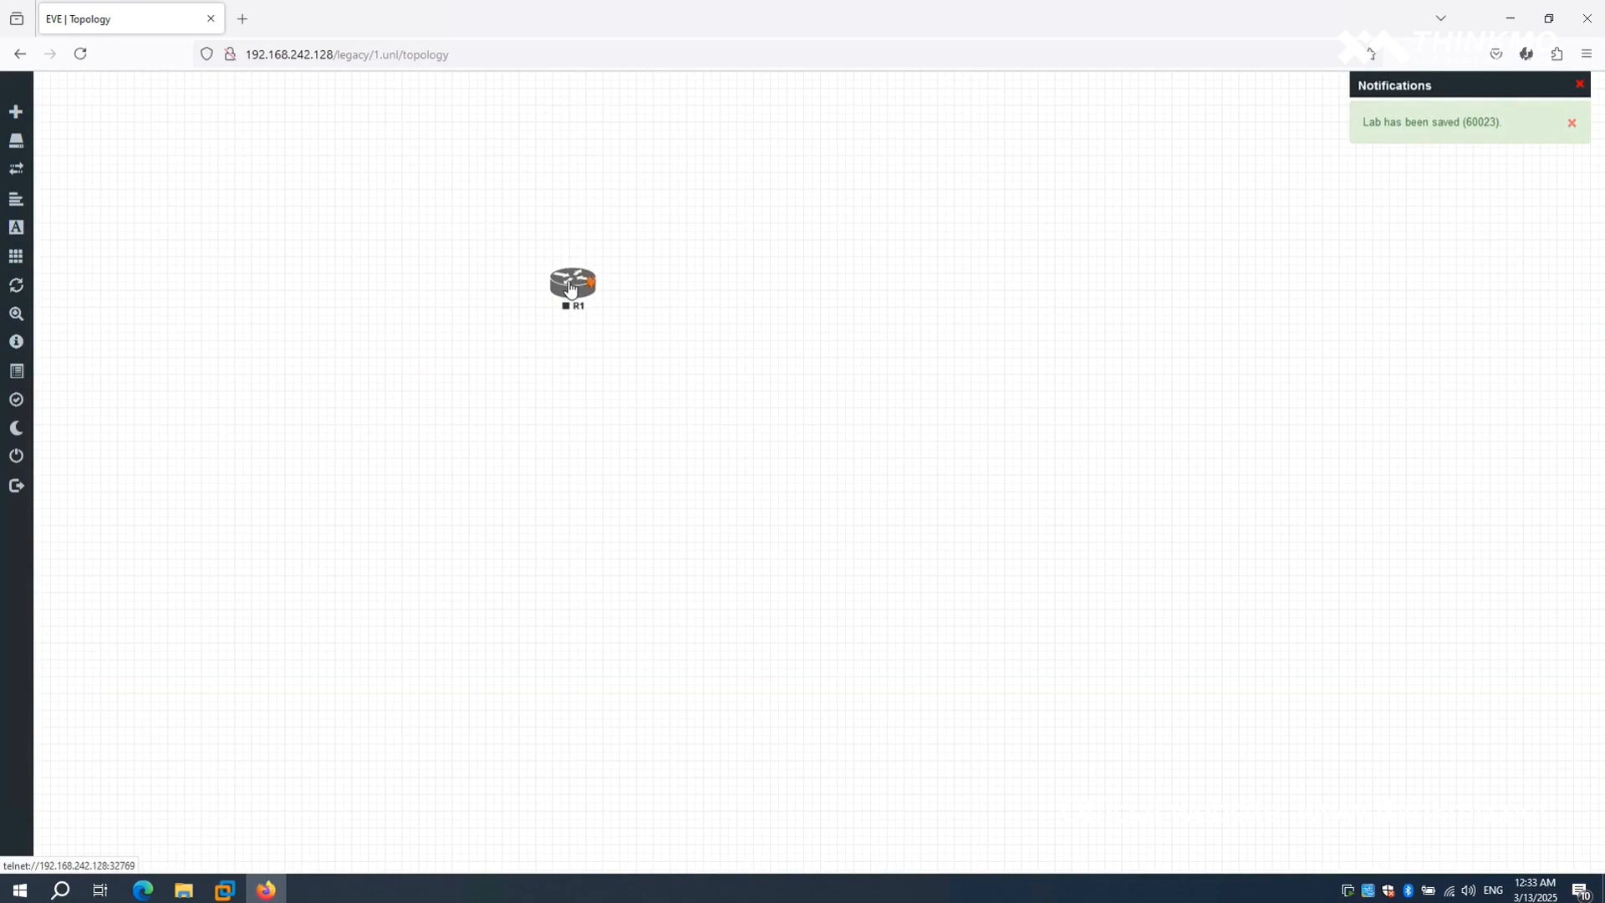
right_click(570, 289)
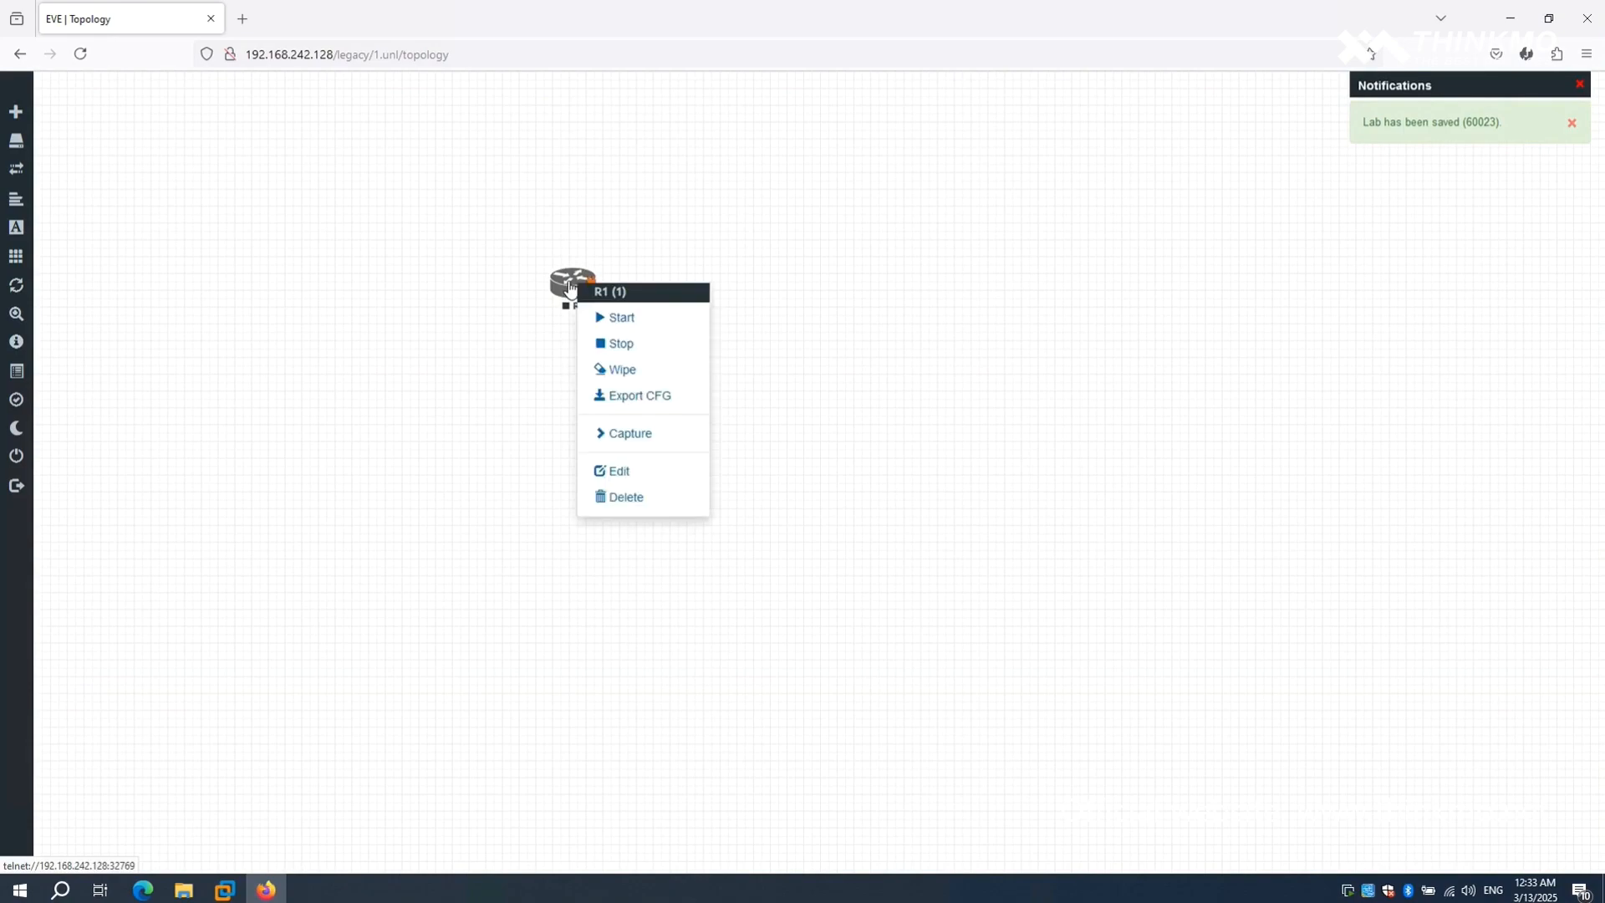
left_click(598, 320)
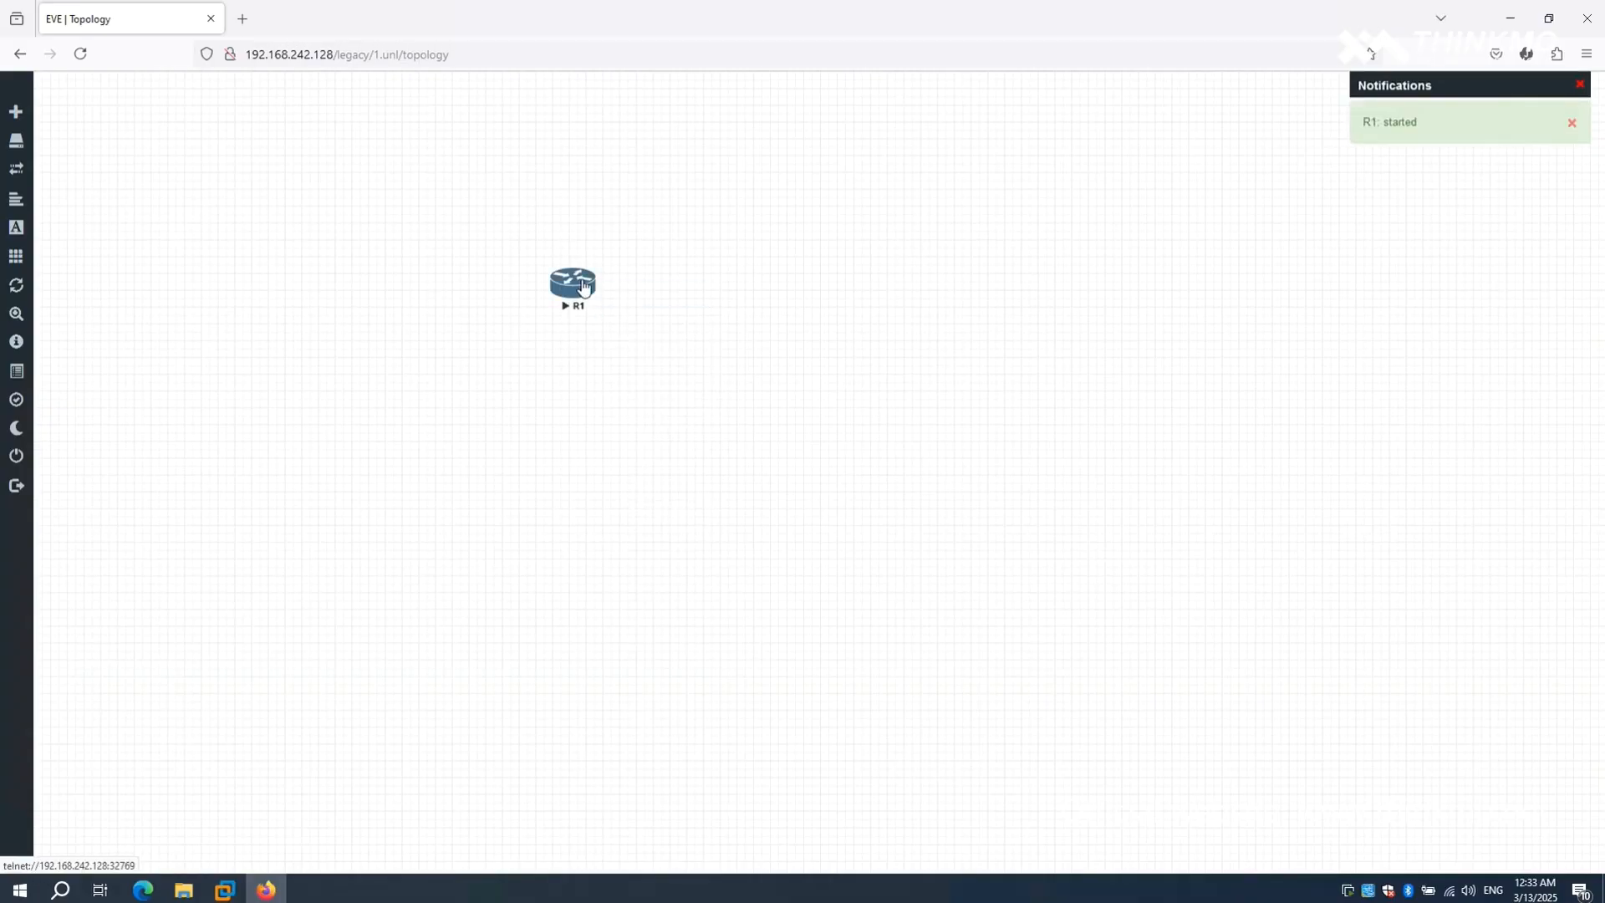
- Open R1's Telnet console beside the router and answer N to the initial configuration dialog
left_click(584, 287)
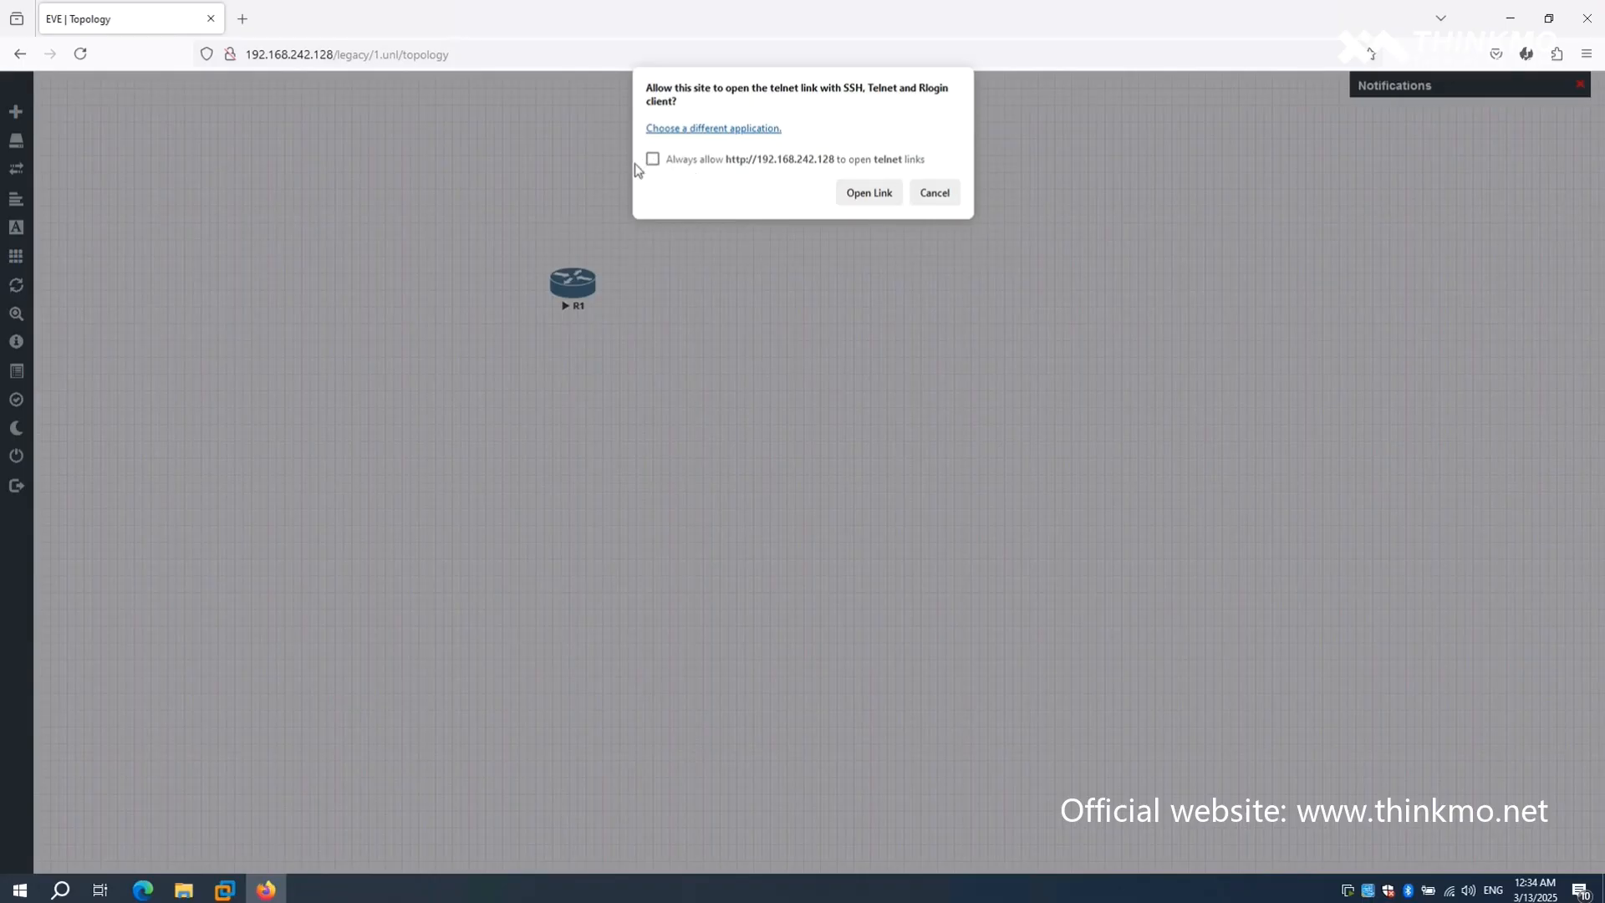
left_click(869, 193)
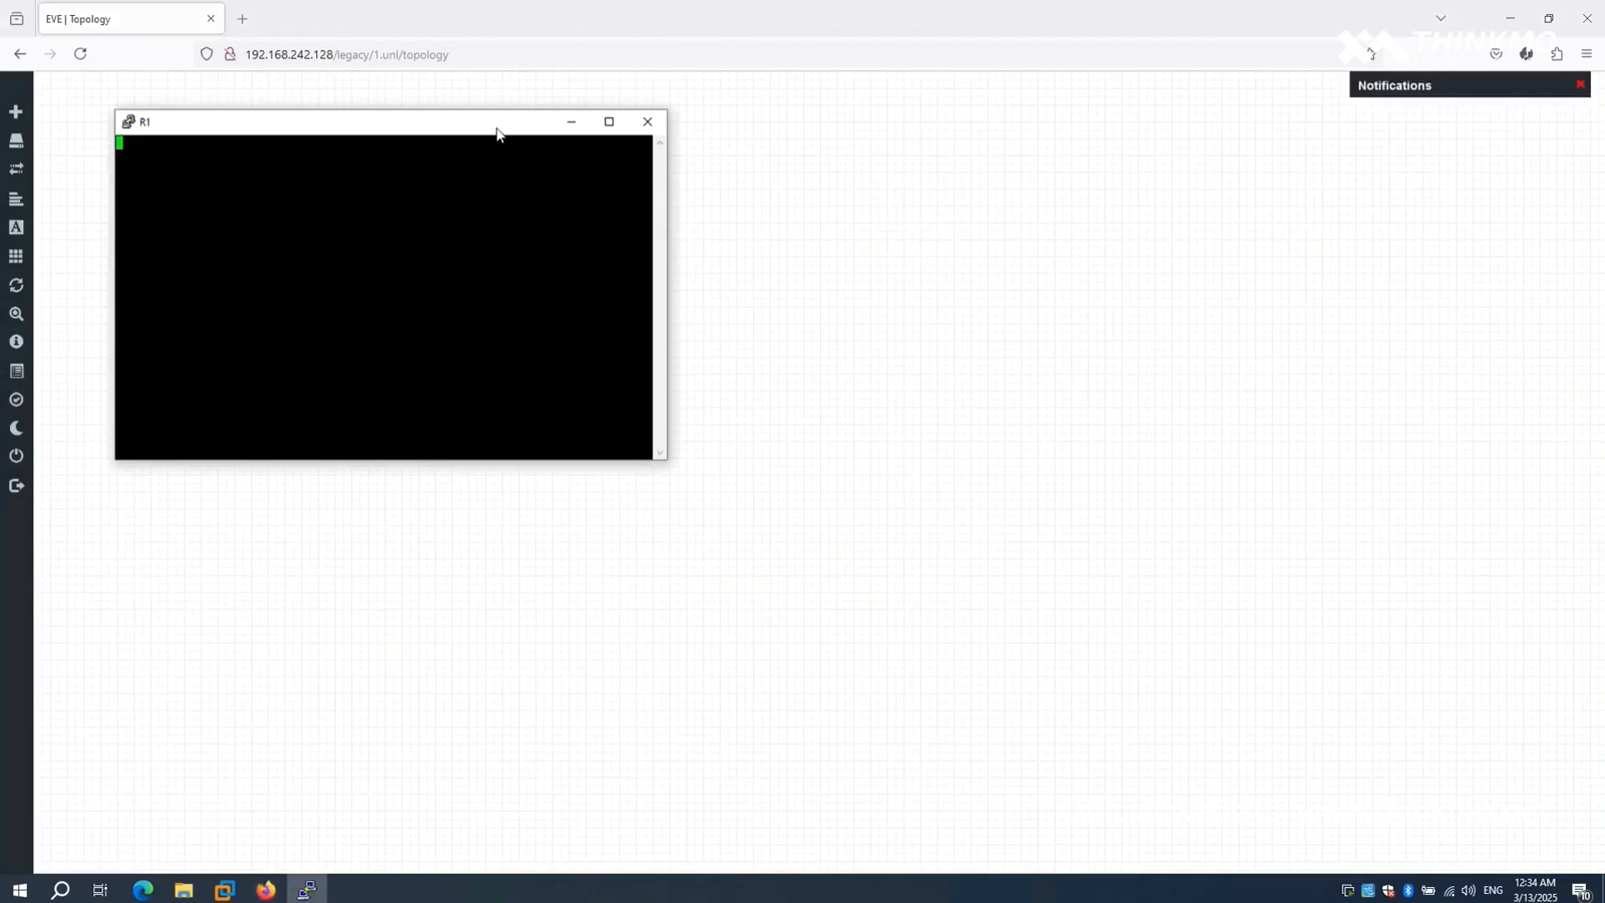
left_click_drag(496, 130, 1163, 234)
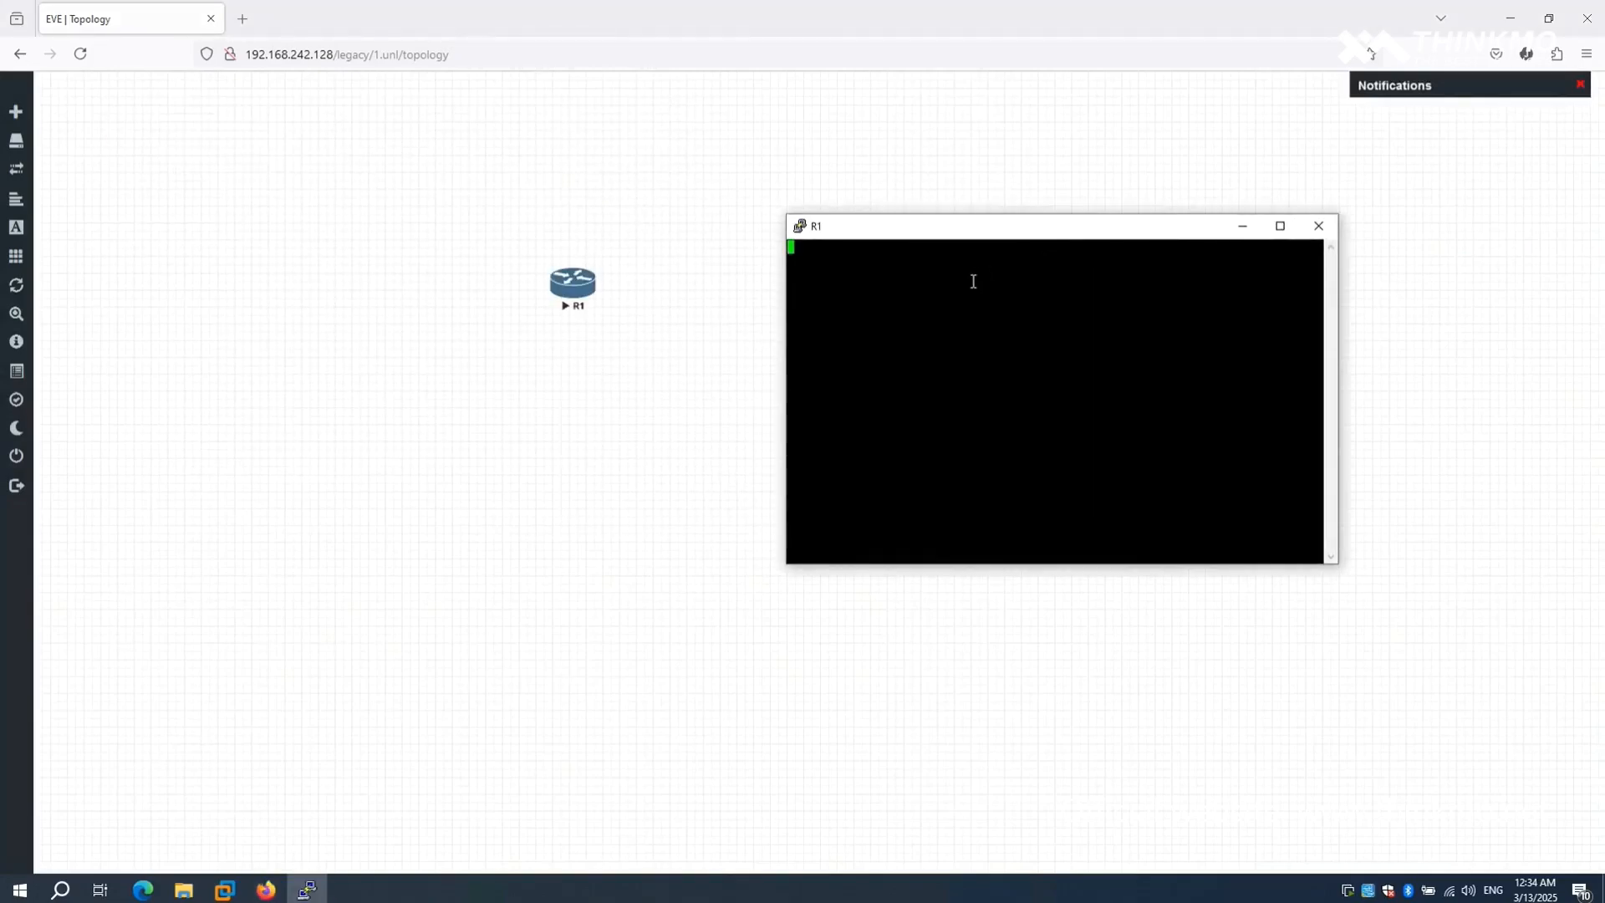
key("Return")
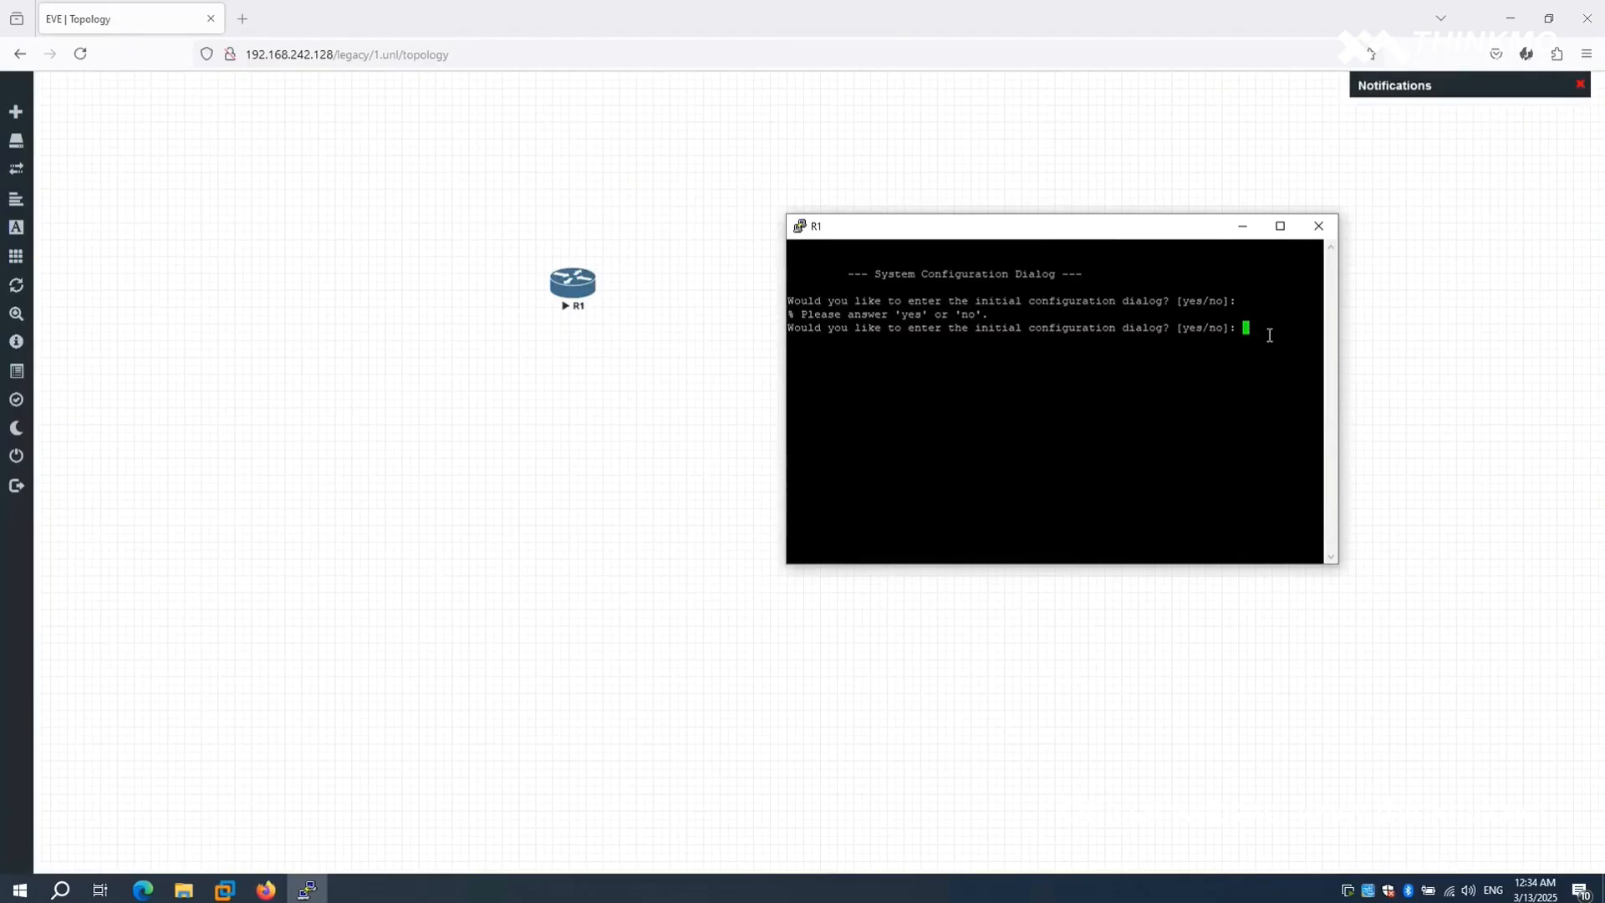
type("N")
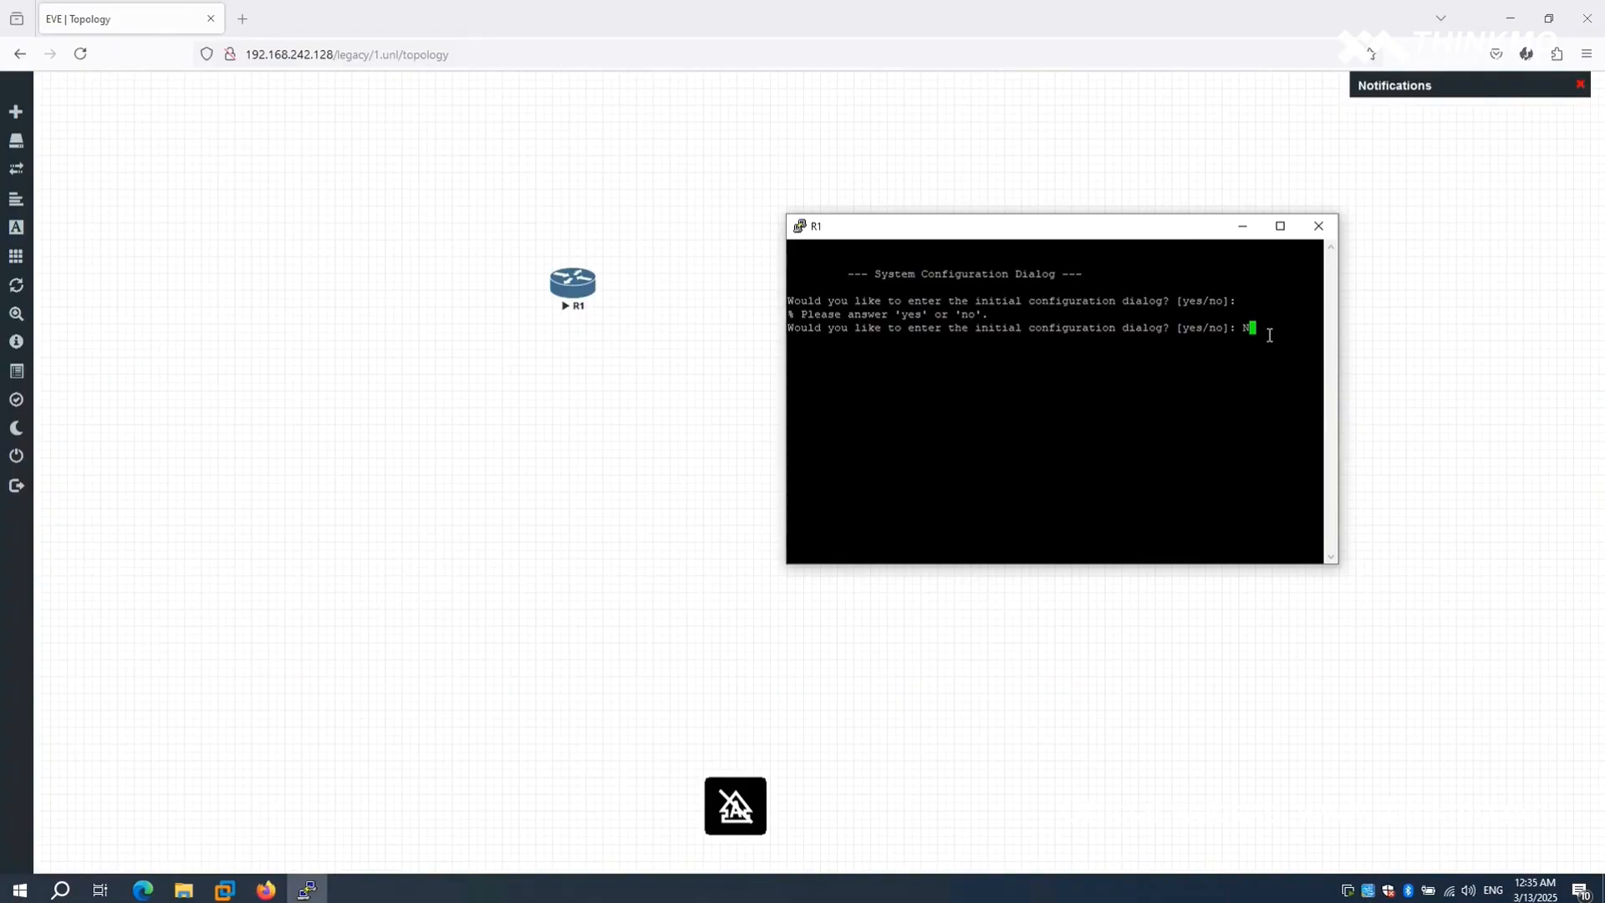
key("Return")
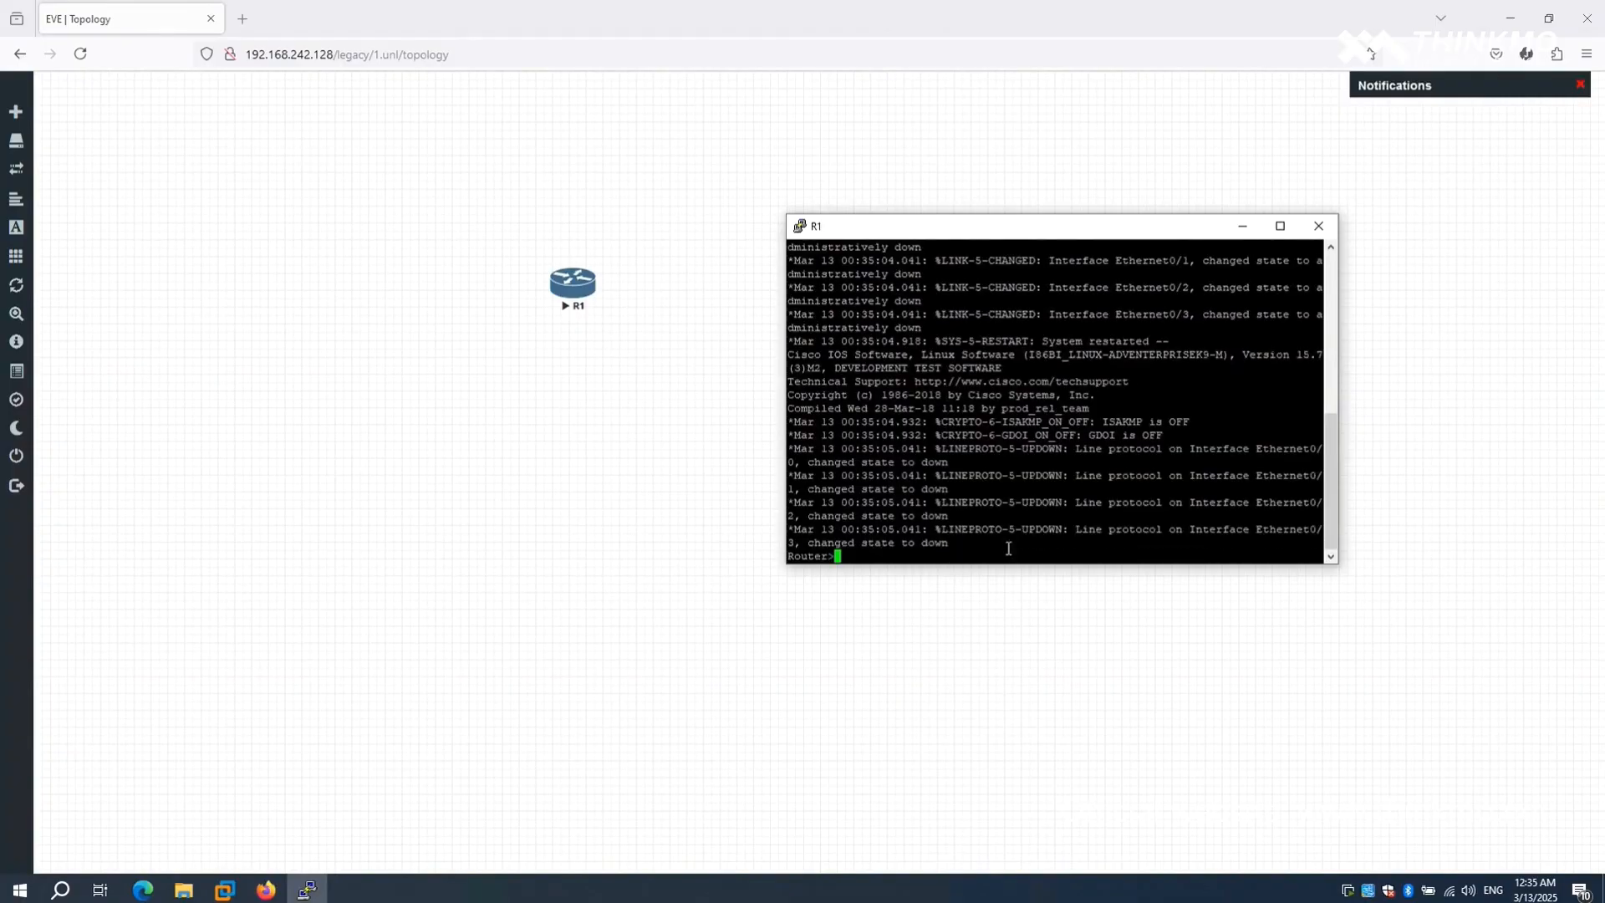
- Test that R1's console prompt responds with blank commands, and close the PuTTY session
key("Return")
key("Return")
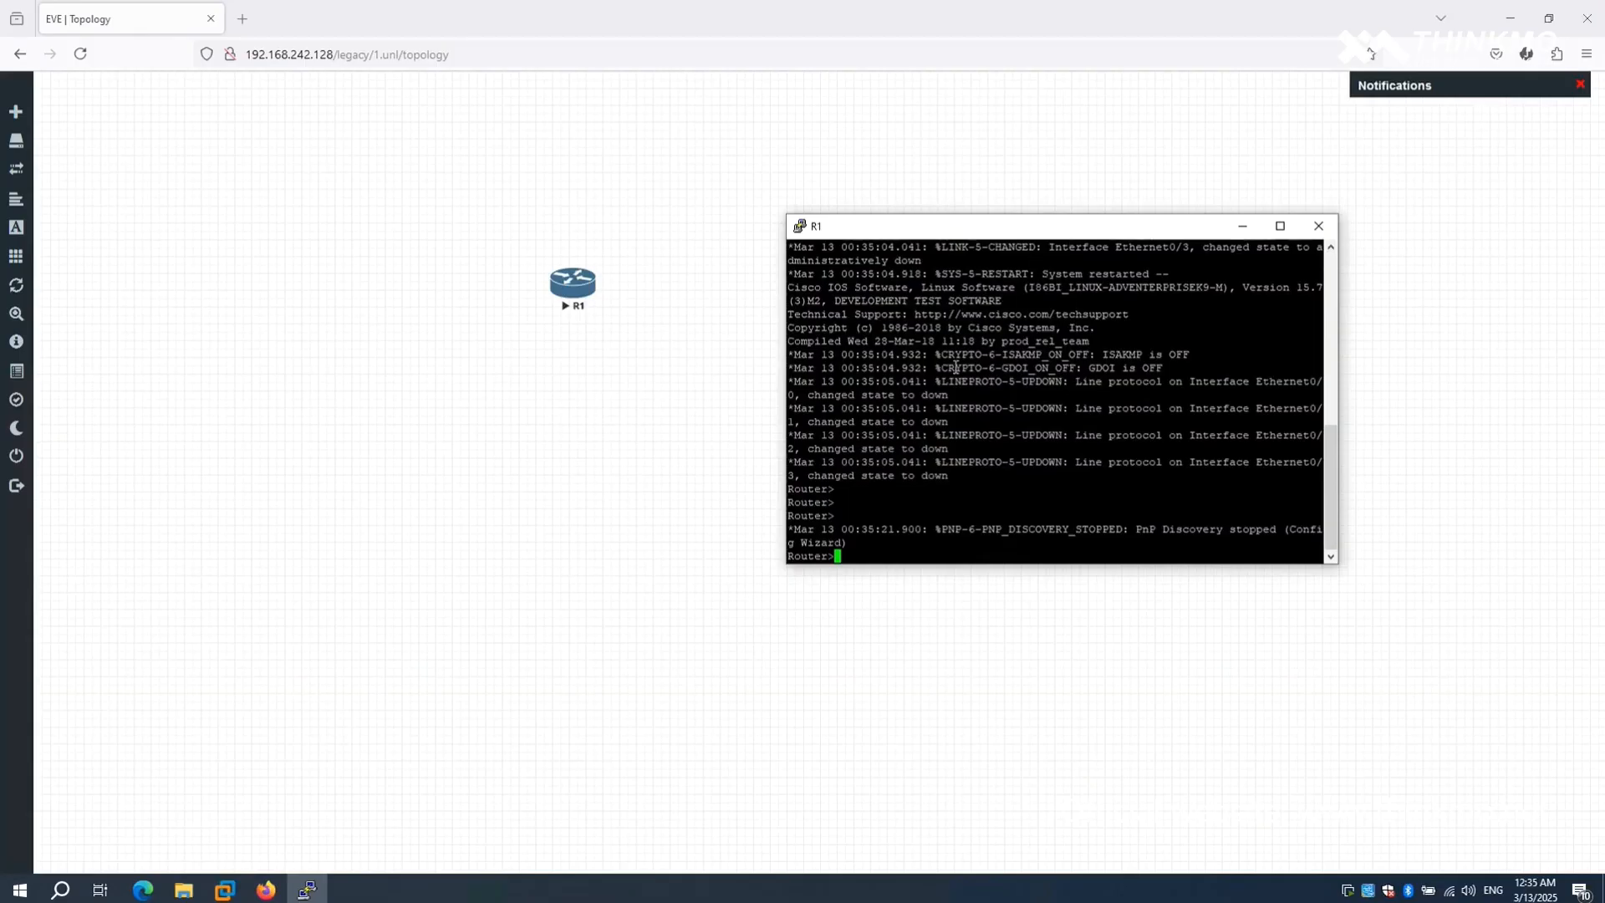
left_click(1322, 227)
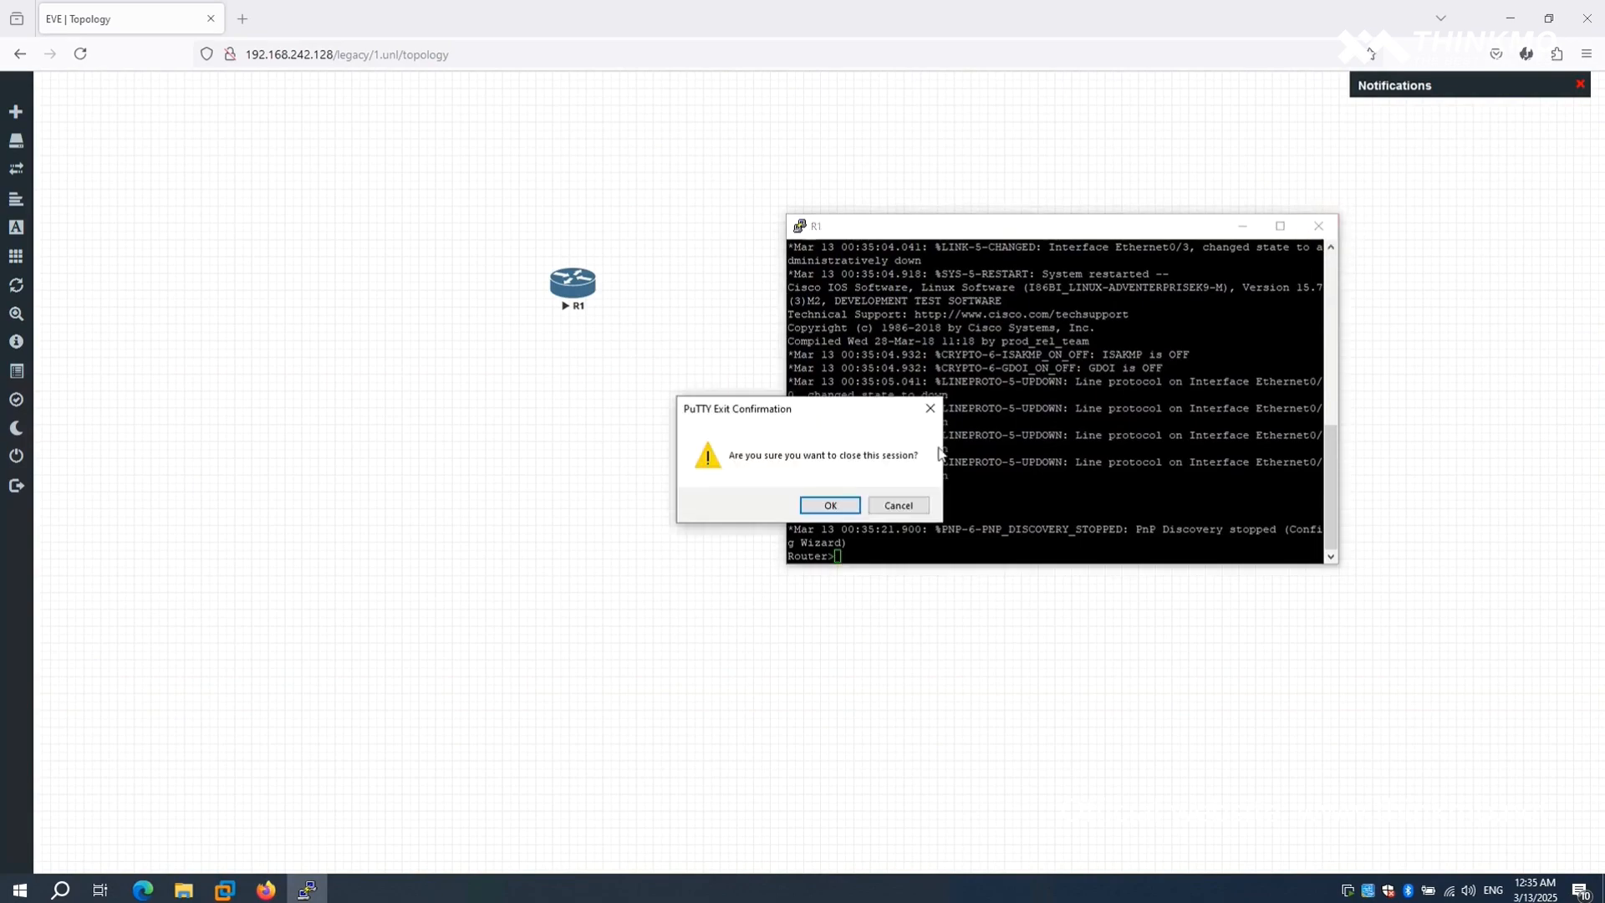
left_click(827, 505)
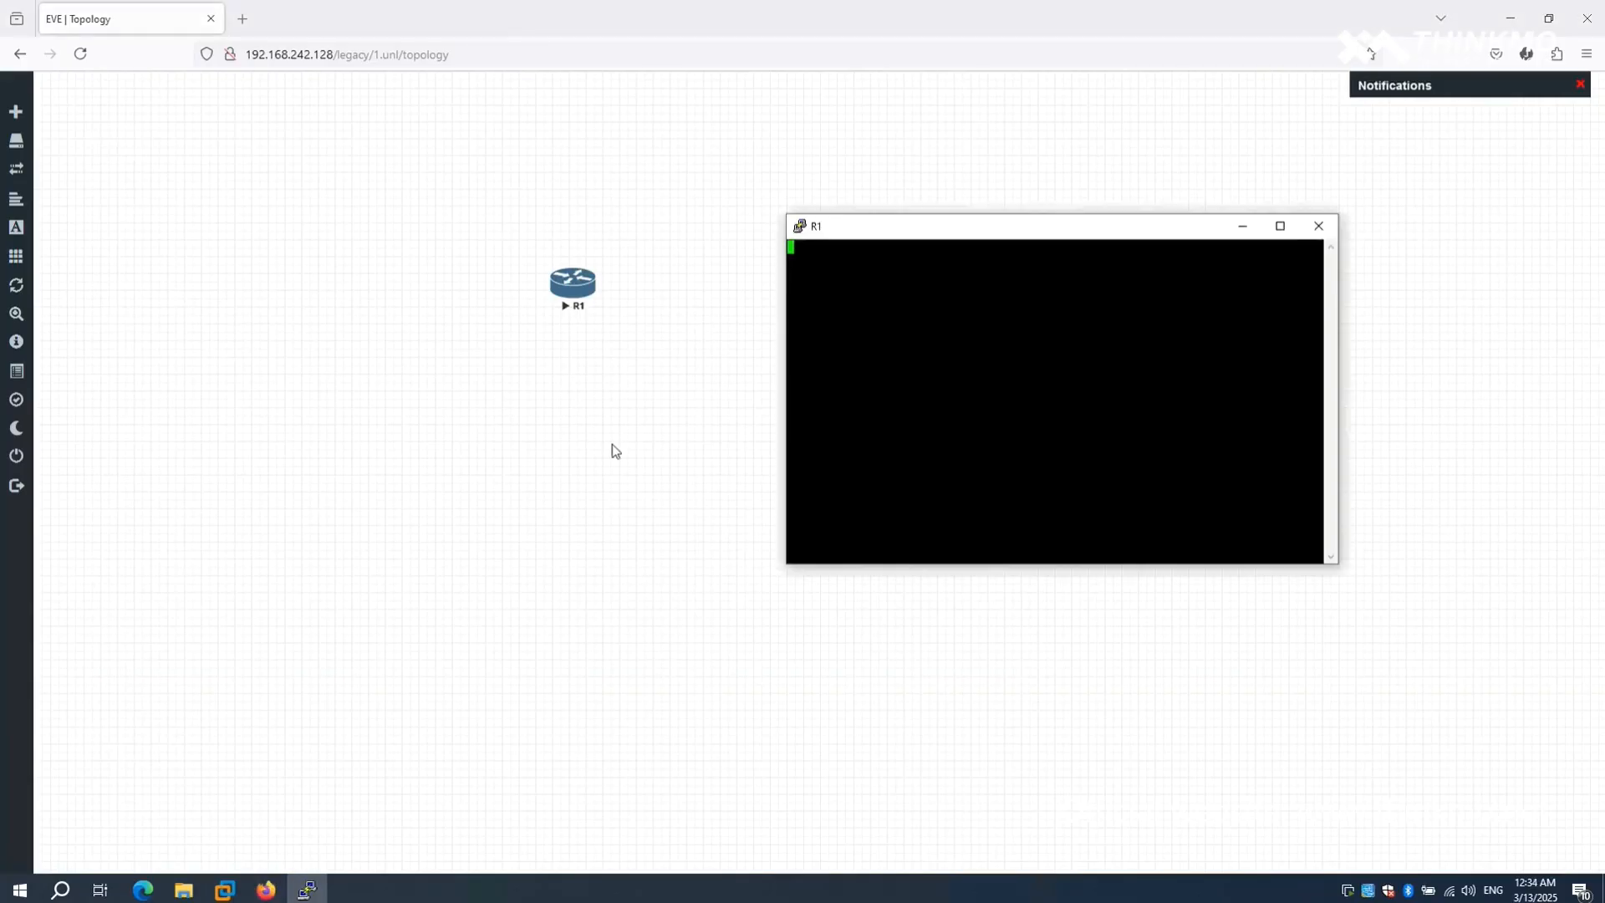
- Review the templates offered for a new node and leave the dialog without adding one
right_click(613, 448)
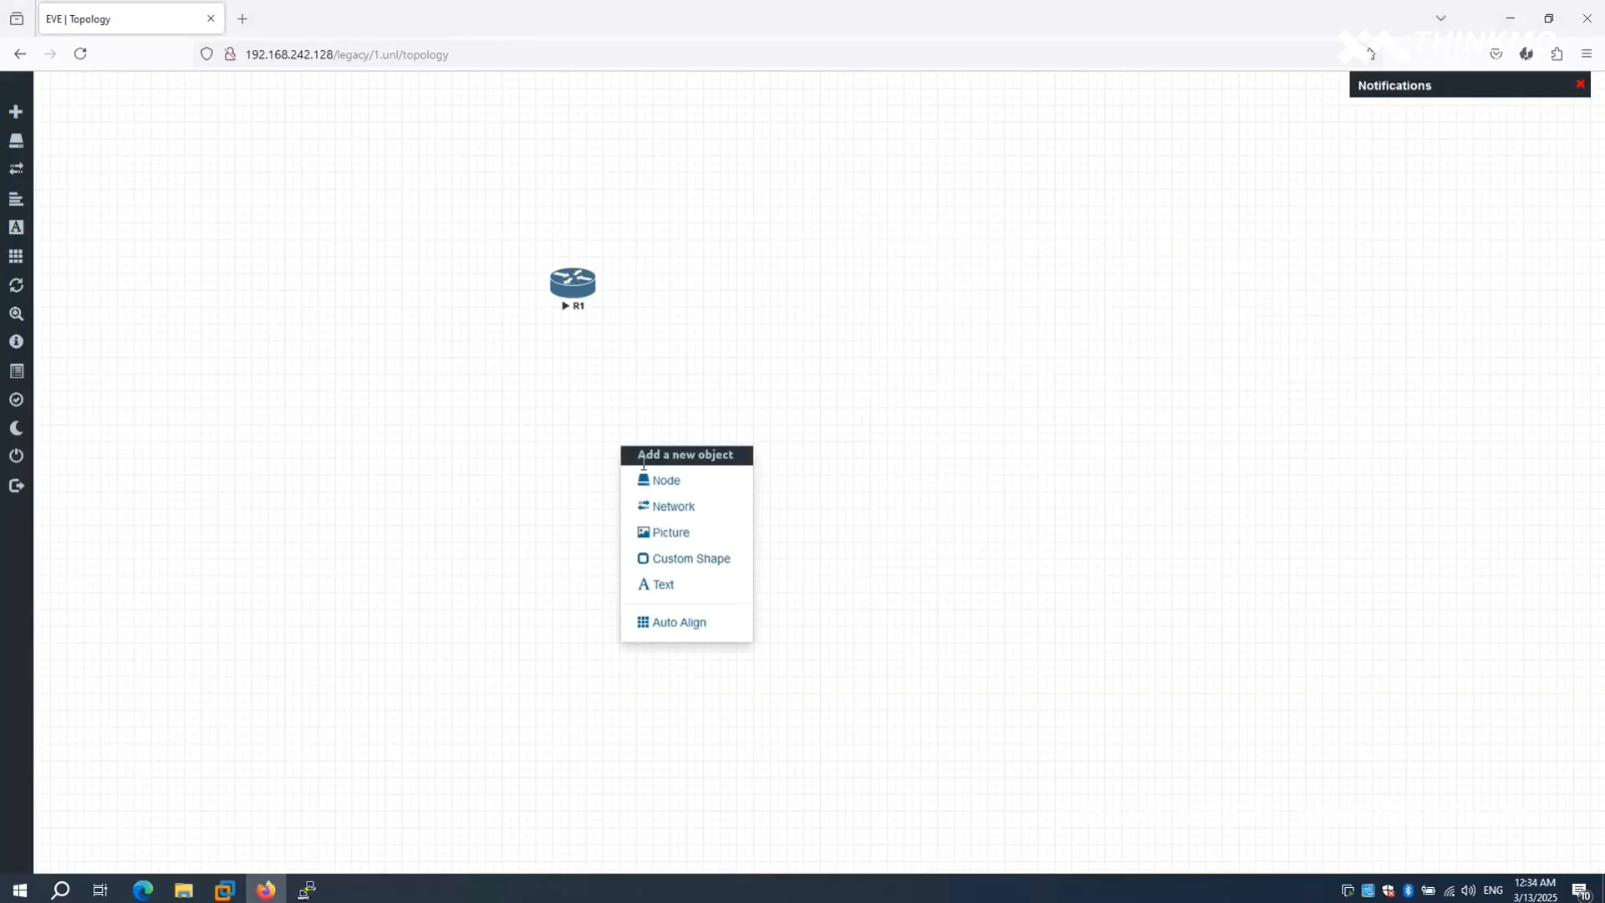
left_click(705, 494)
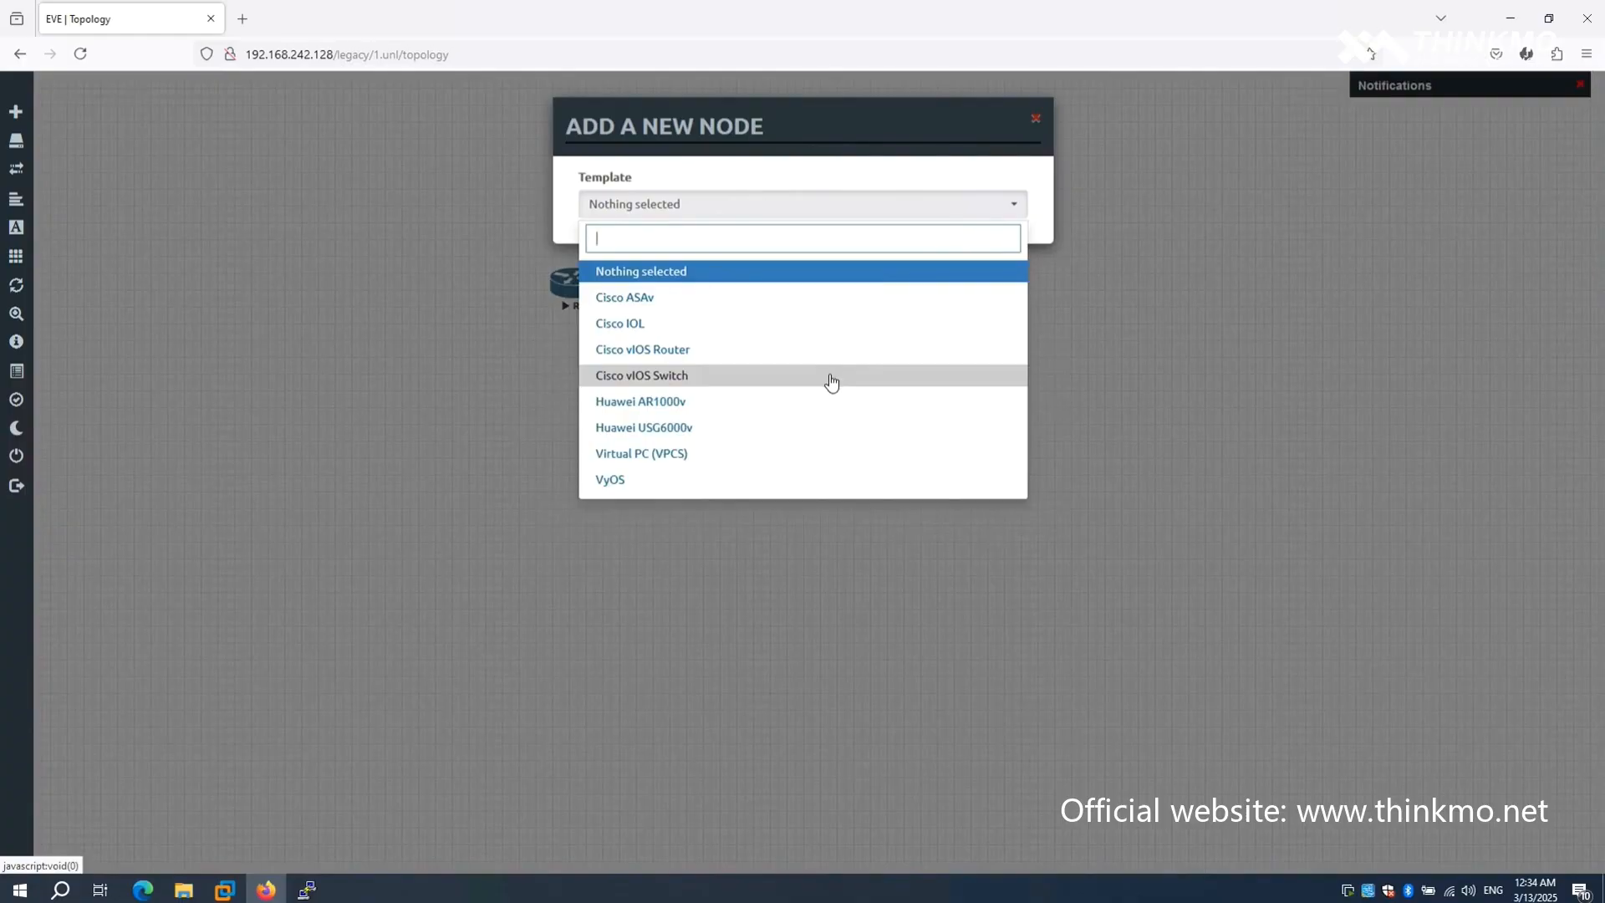
left_click(1055, 405)
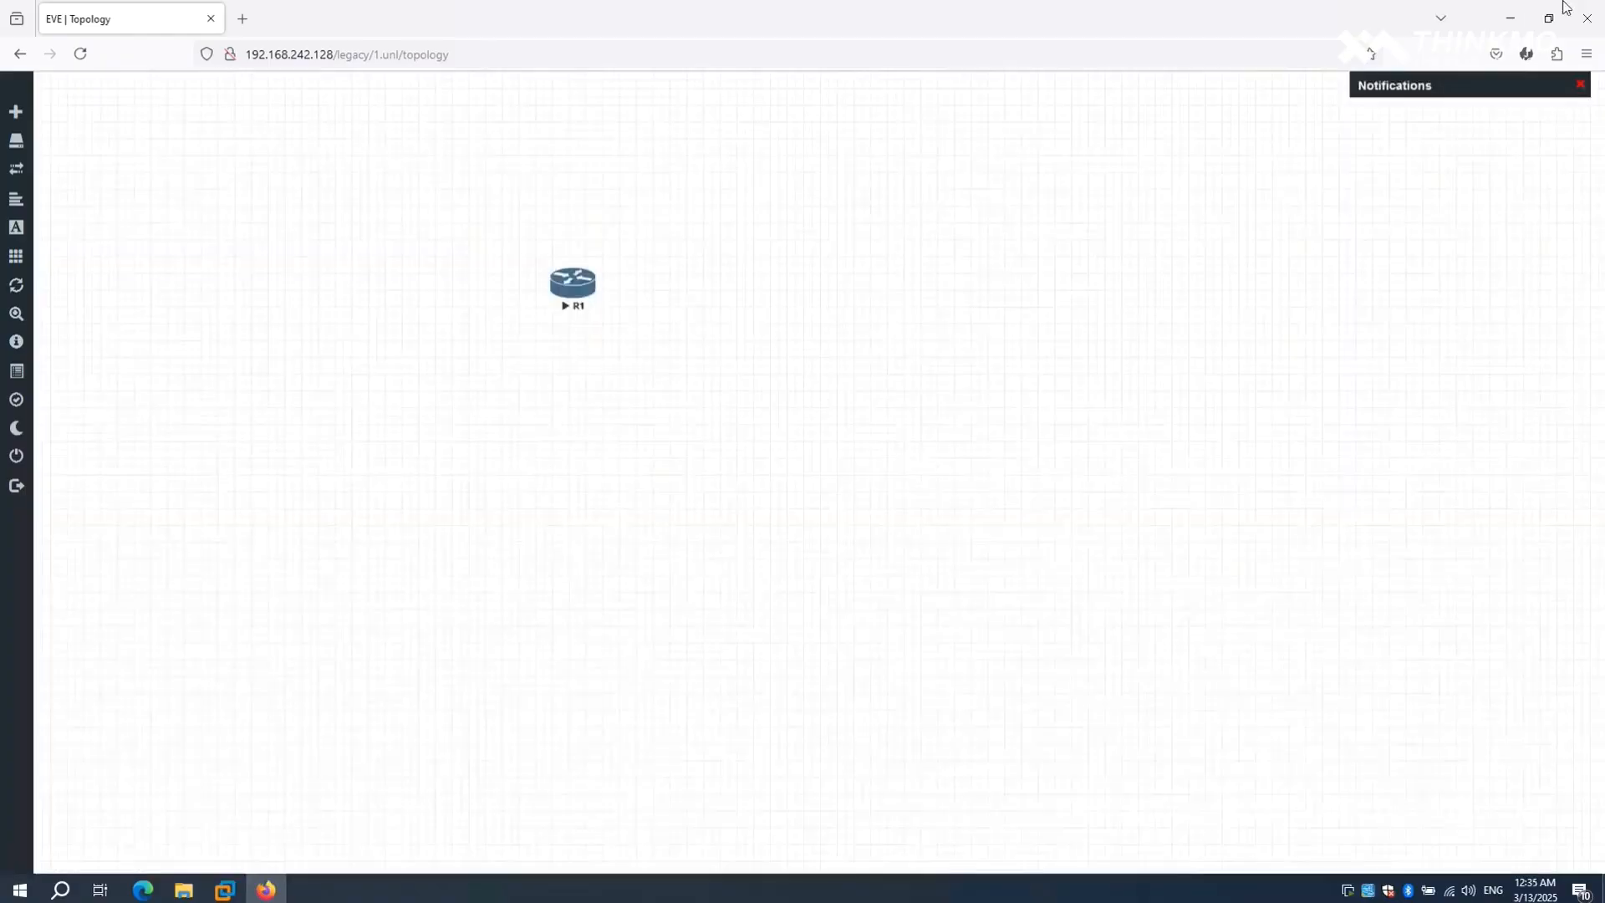
- Minimize the browser, run WinSCP-Setup from the WINSCP folder inside eve, and allow the installer to make changes
left_click(1502, 25)
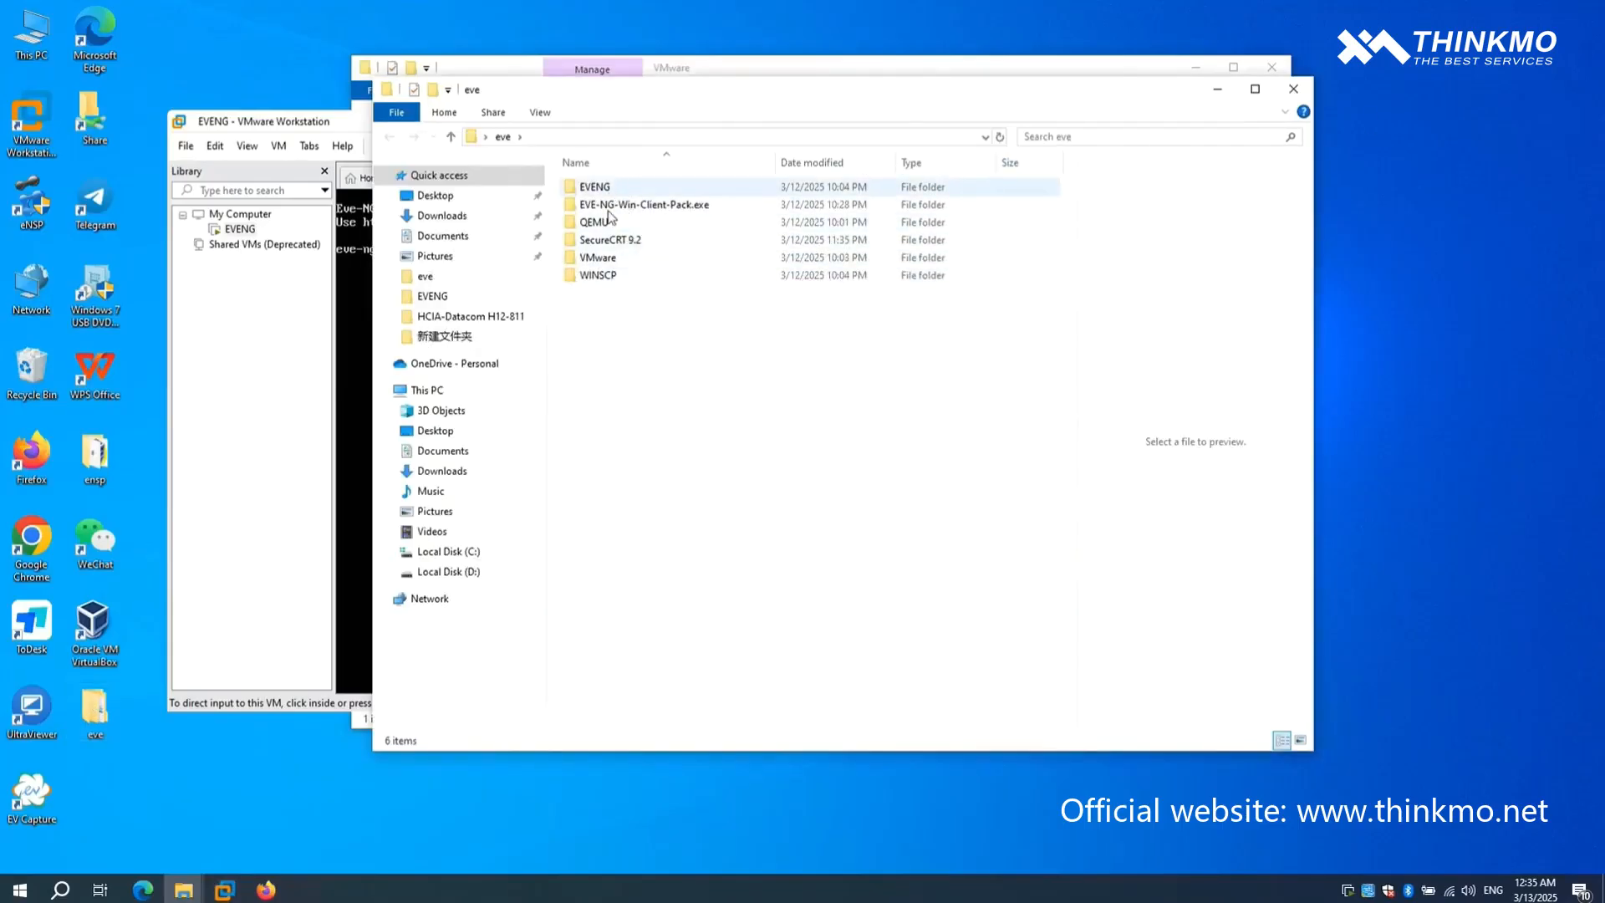
double_click(610, 275)
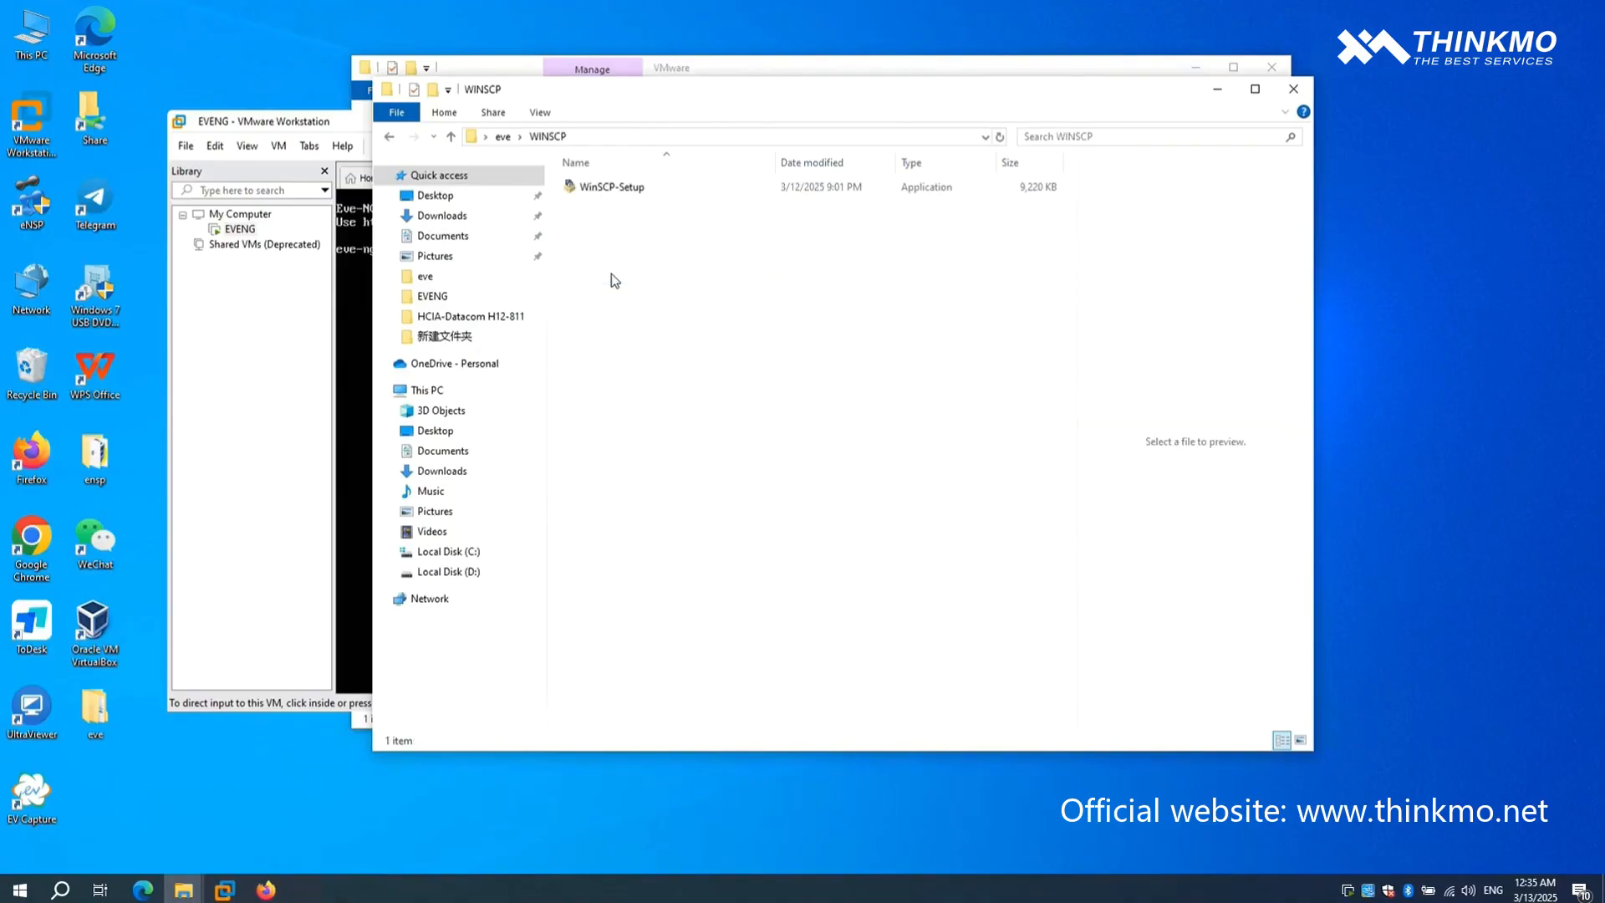
left_click(617, 189)
double_click(616, 188)
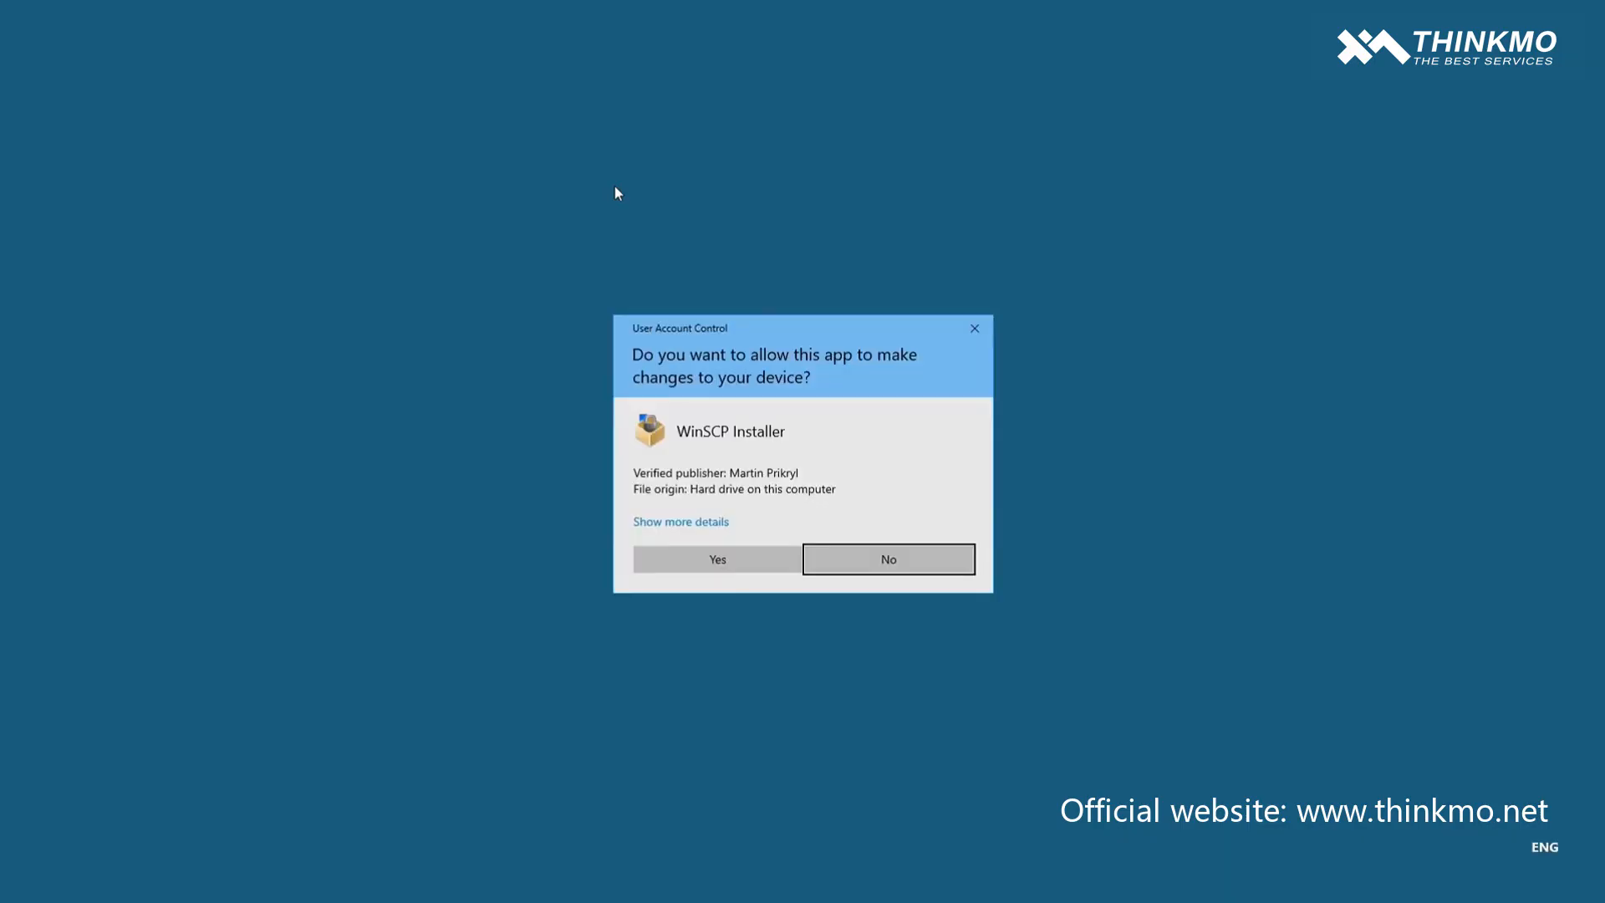
left_click(704, 557)
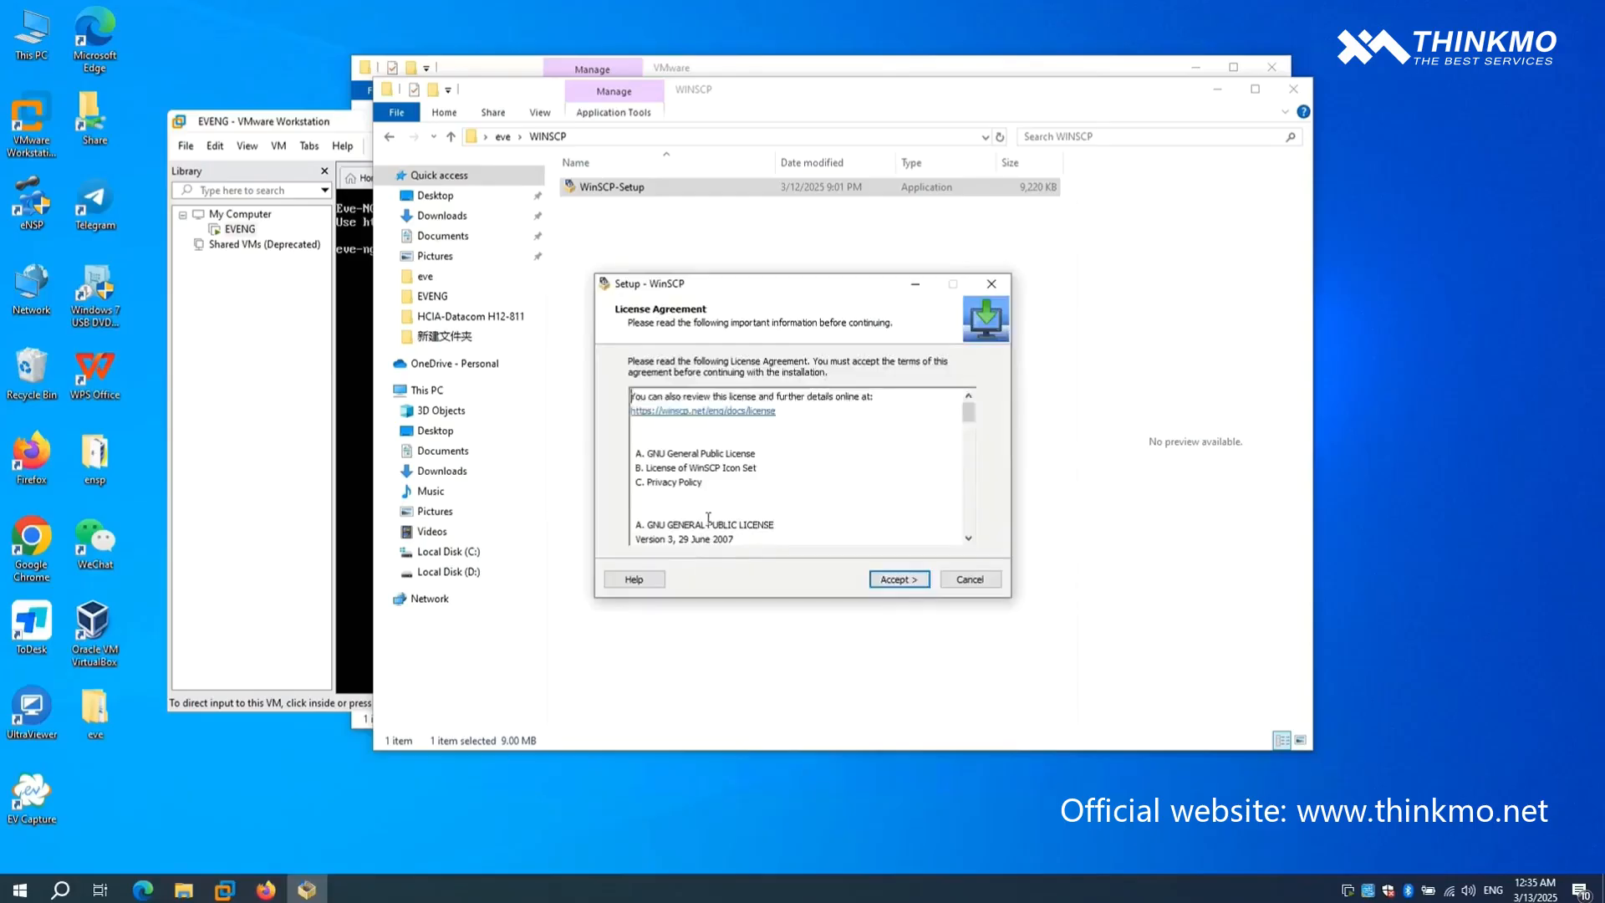
- Accept the WinSCP license agreement, install it with the typical installation, and finish the setup wizard
left_click(906, 589)
left_click(906, 588)
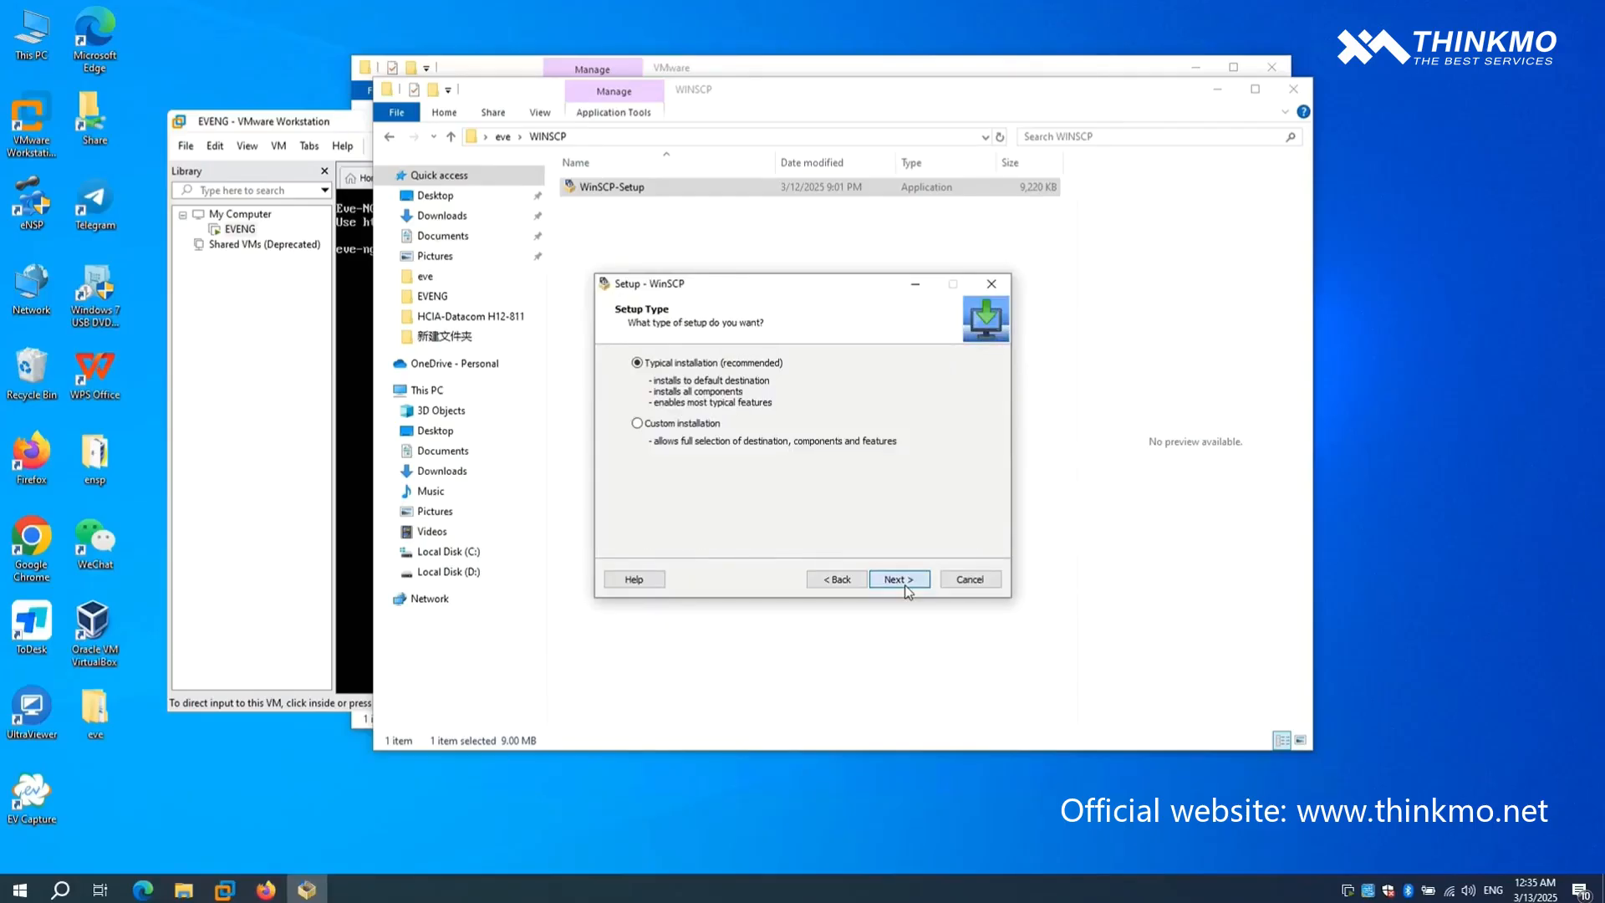
left_click(906, 580)
left_click(908, 589)
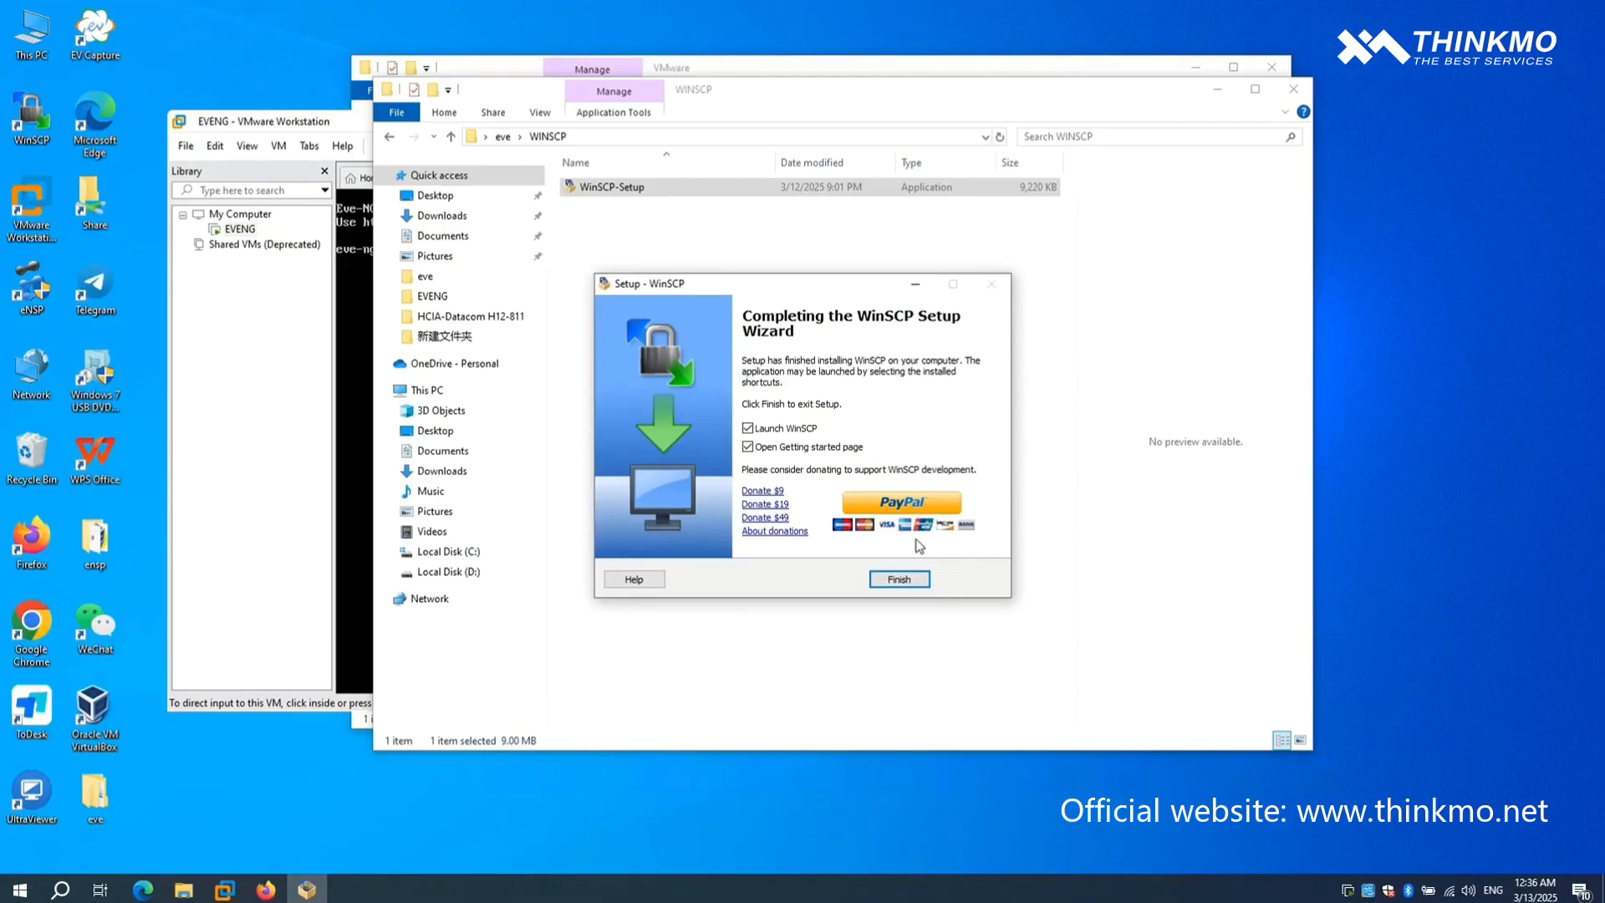
left_click(899, 579)
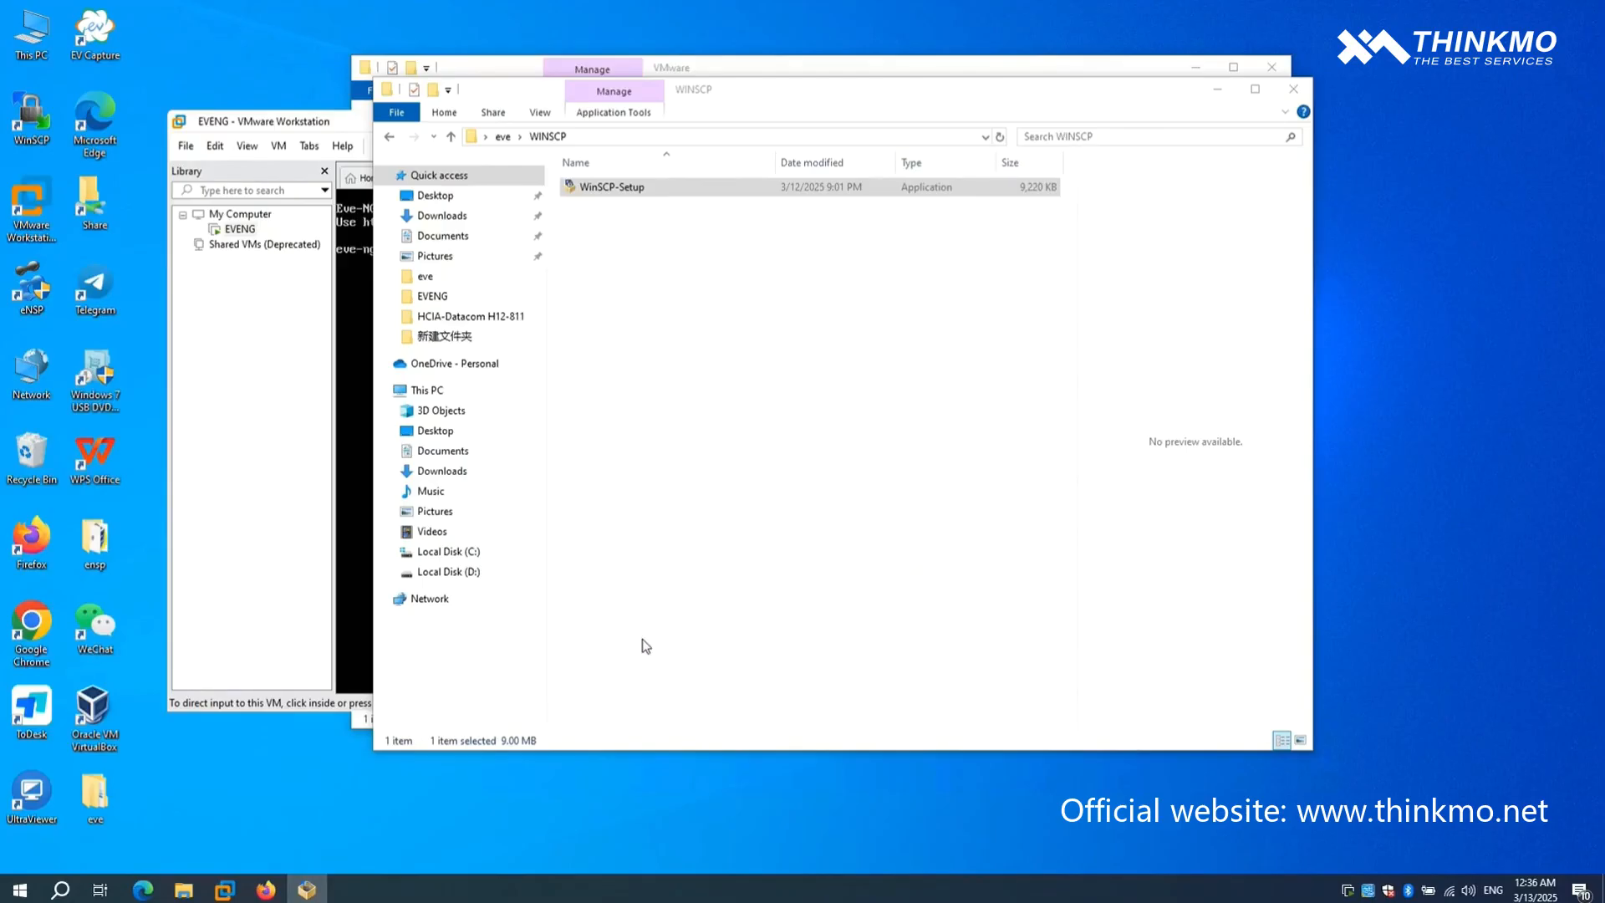
- Launch WinSCP and set up a new session with the SCP protocol and the EVE-NG address 192.168.242.128 as host name
double_click(33, 125)
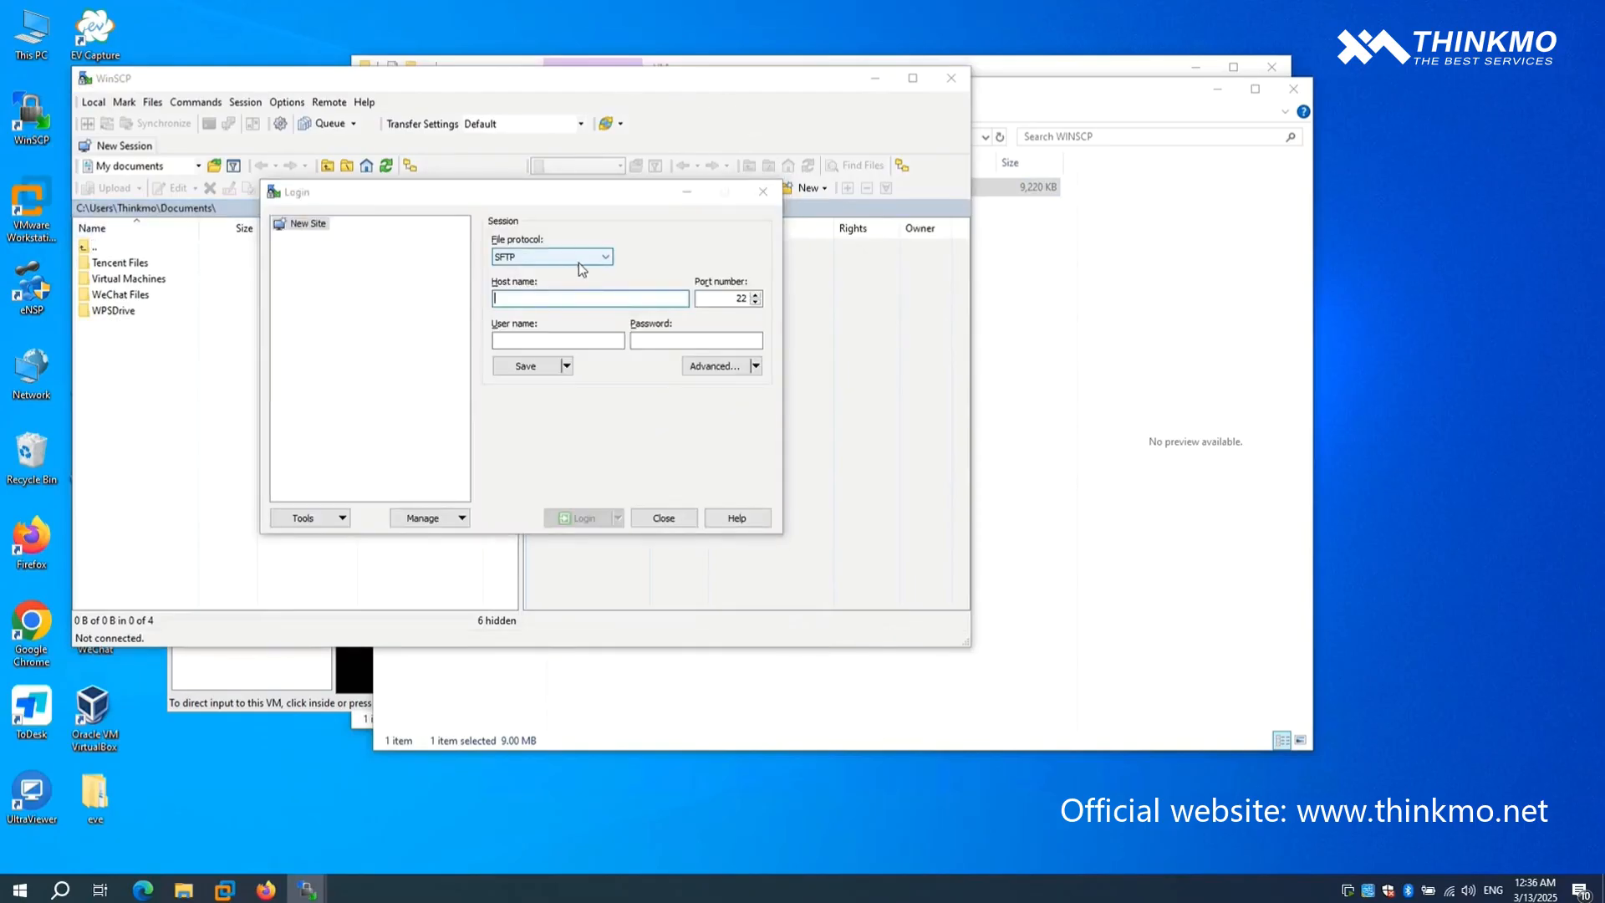
left_click(578, 261)
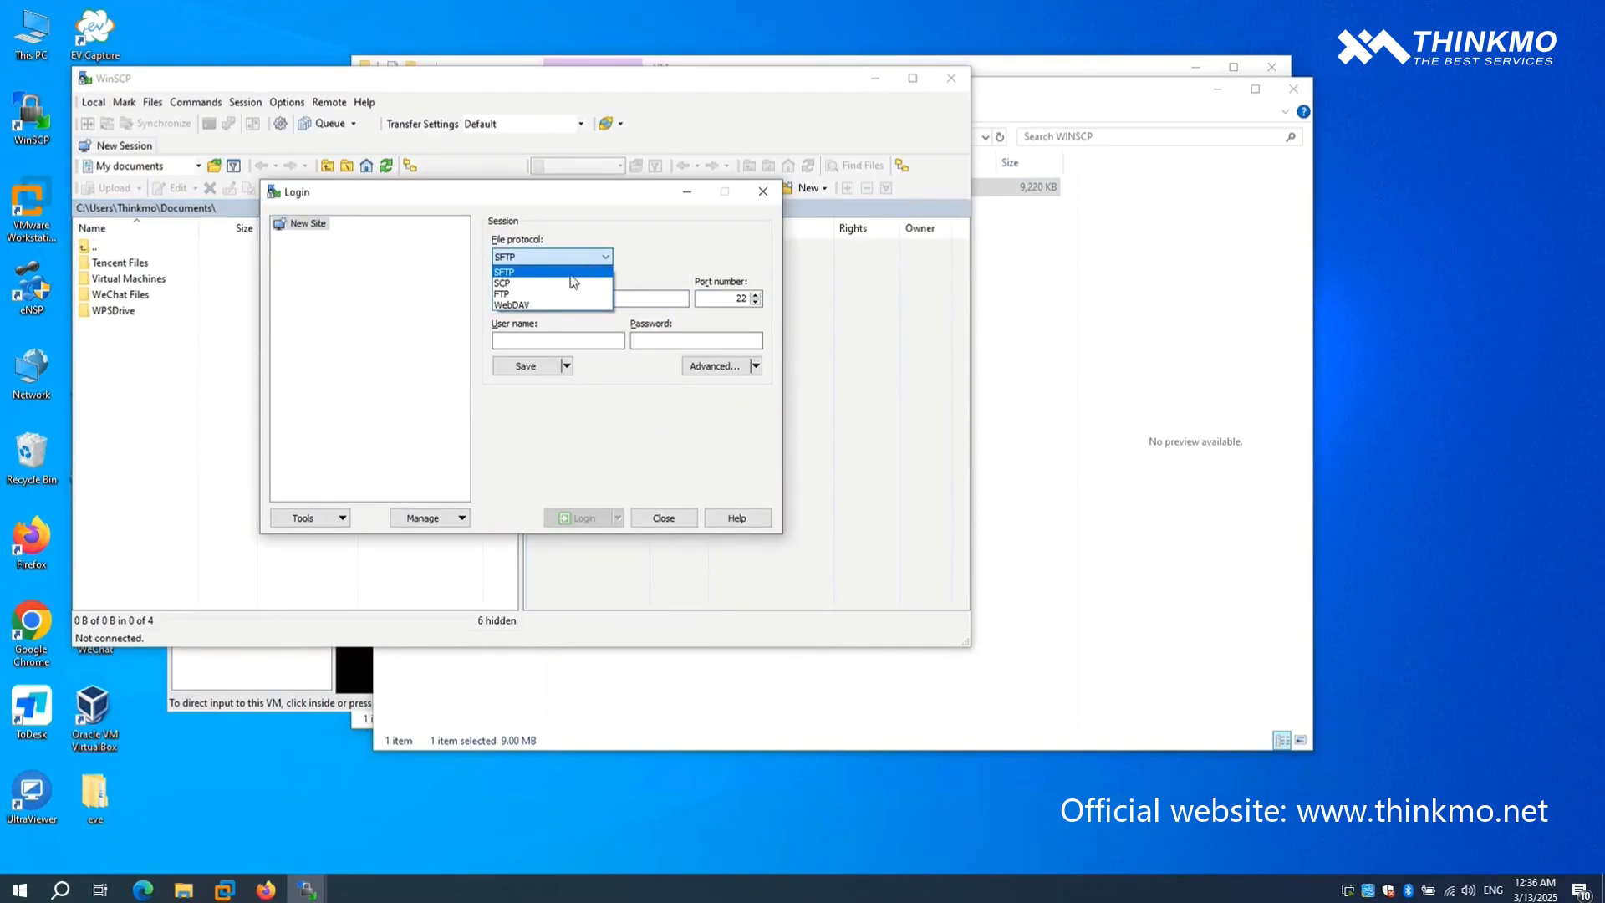
left_click(561, 284)
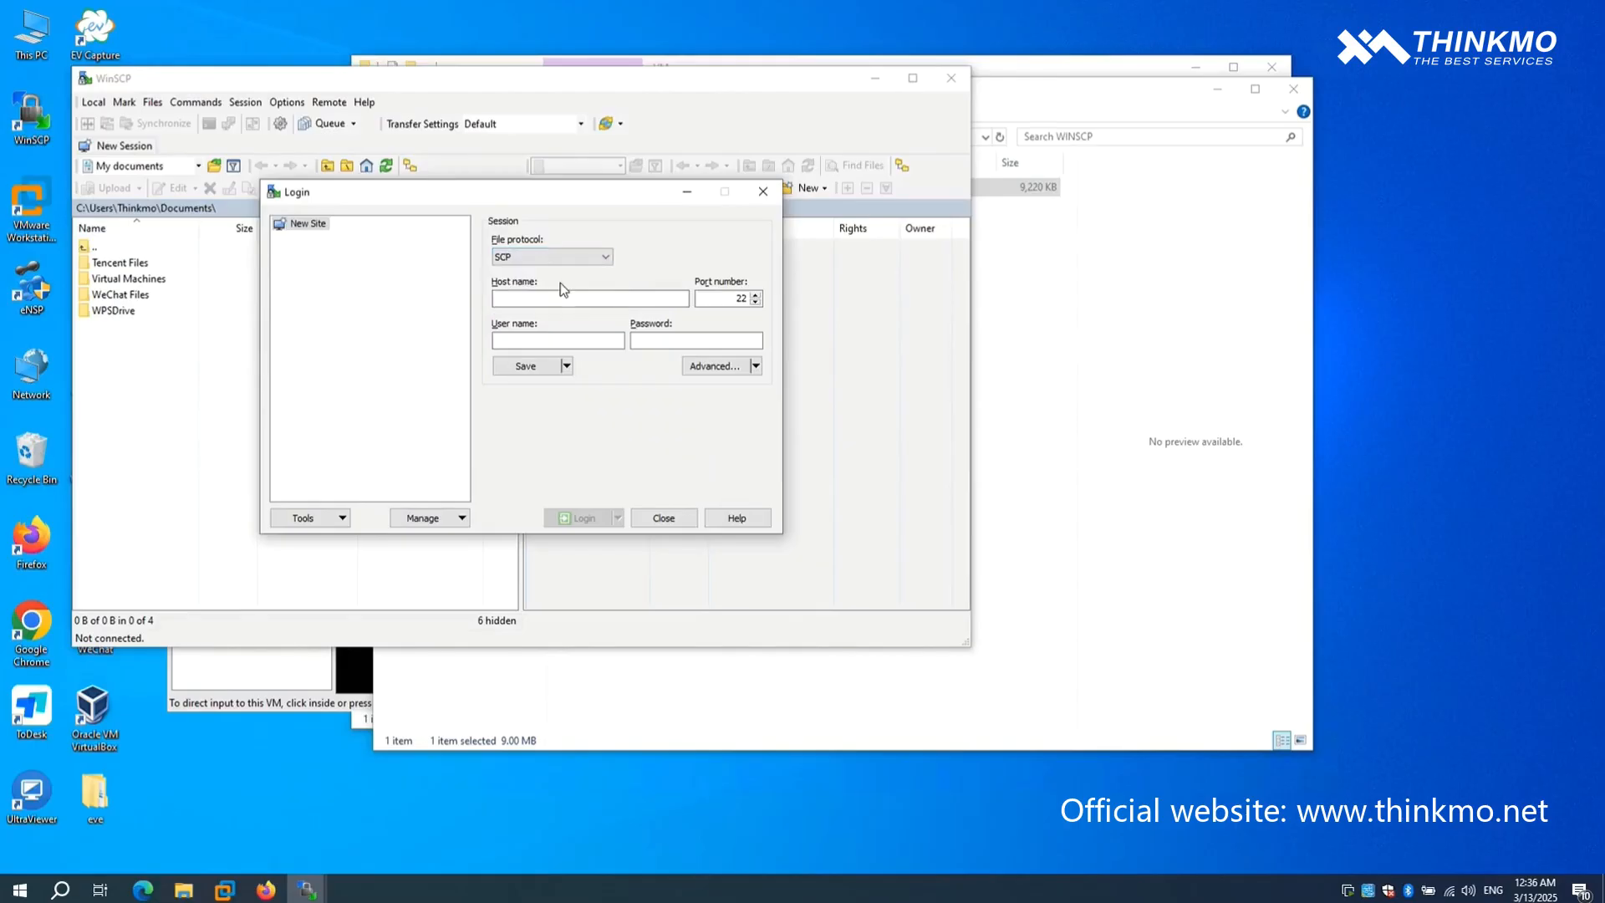
left_click(561, 297)
left_click(275, 888)
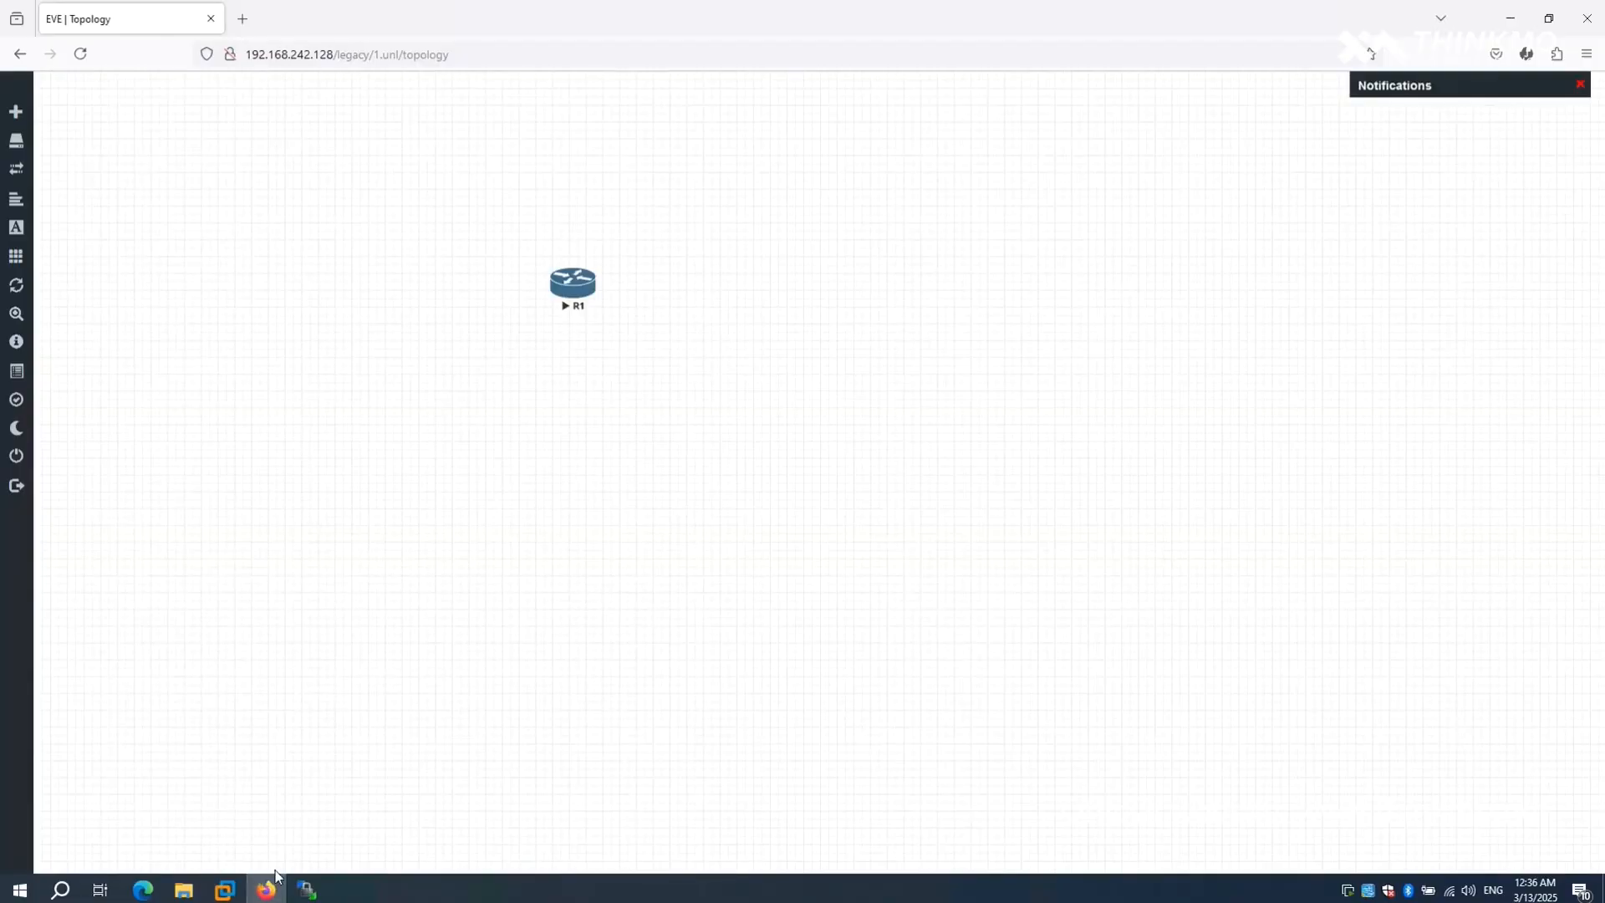
mouse_move(307, 889)
left_click(401, 815)
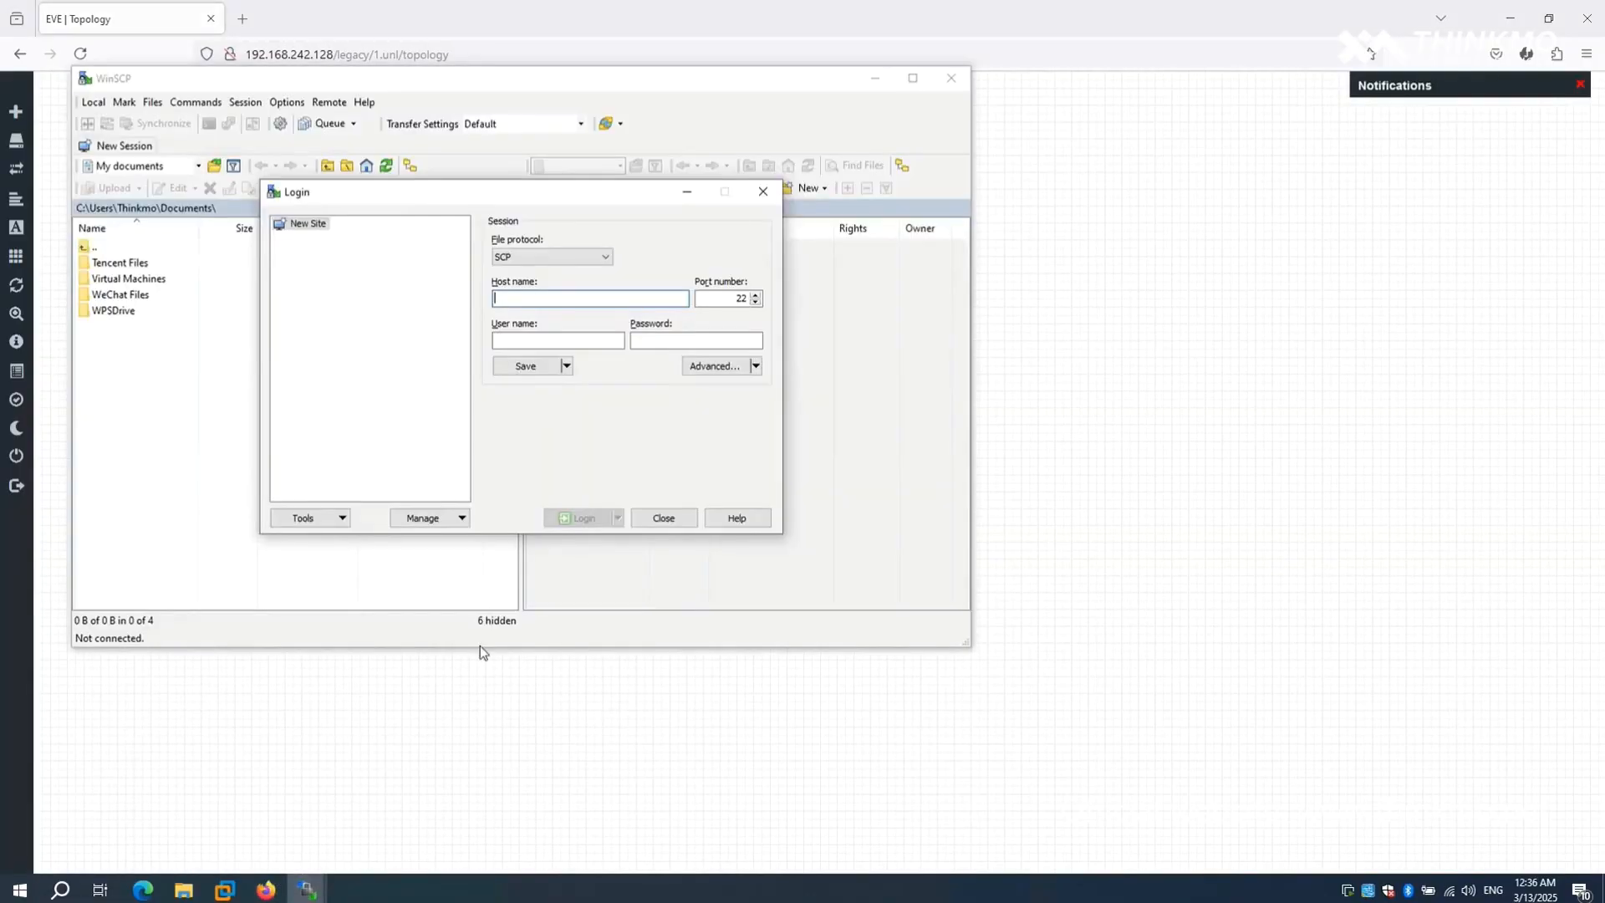
type("192.168.242.128")
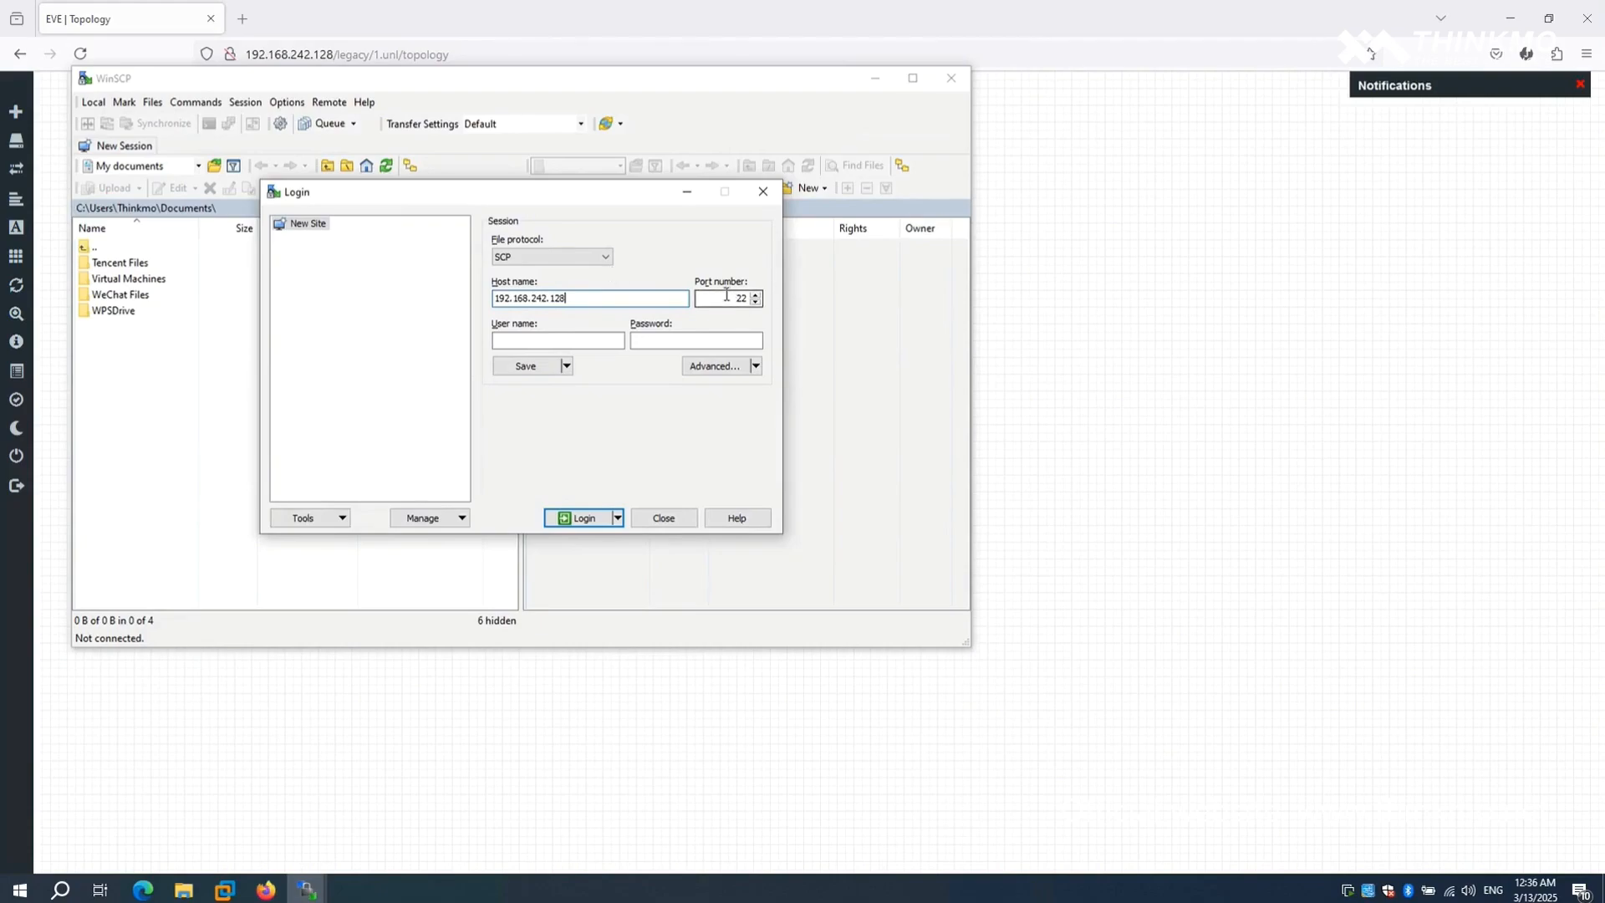
- Log in as root with the account password and accept the server's host key
left_click(601, 340)
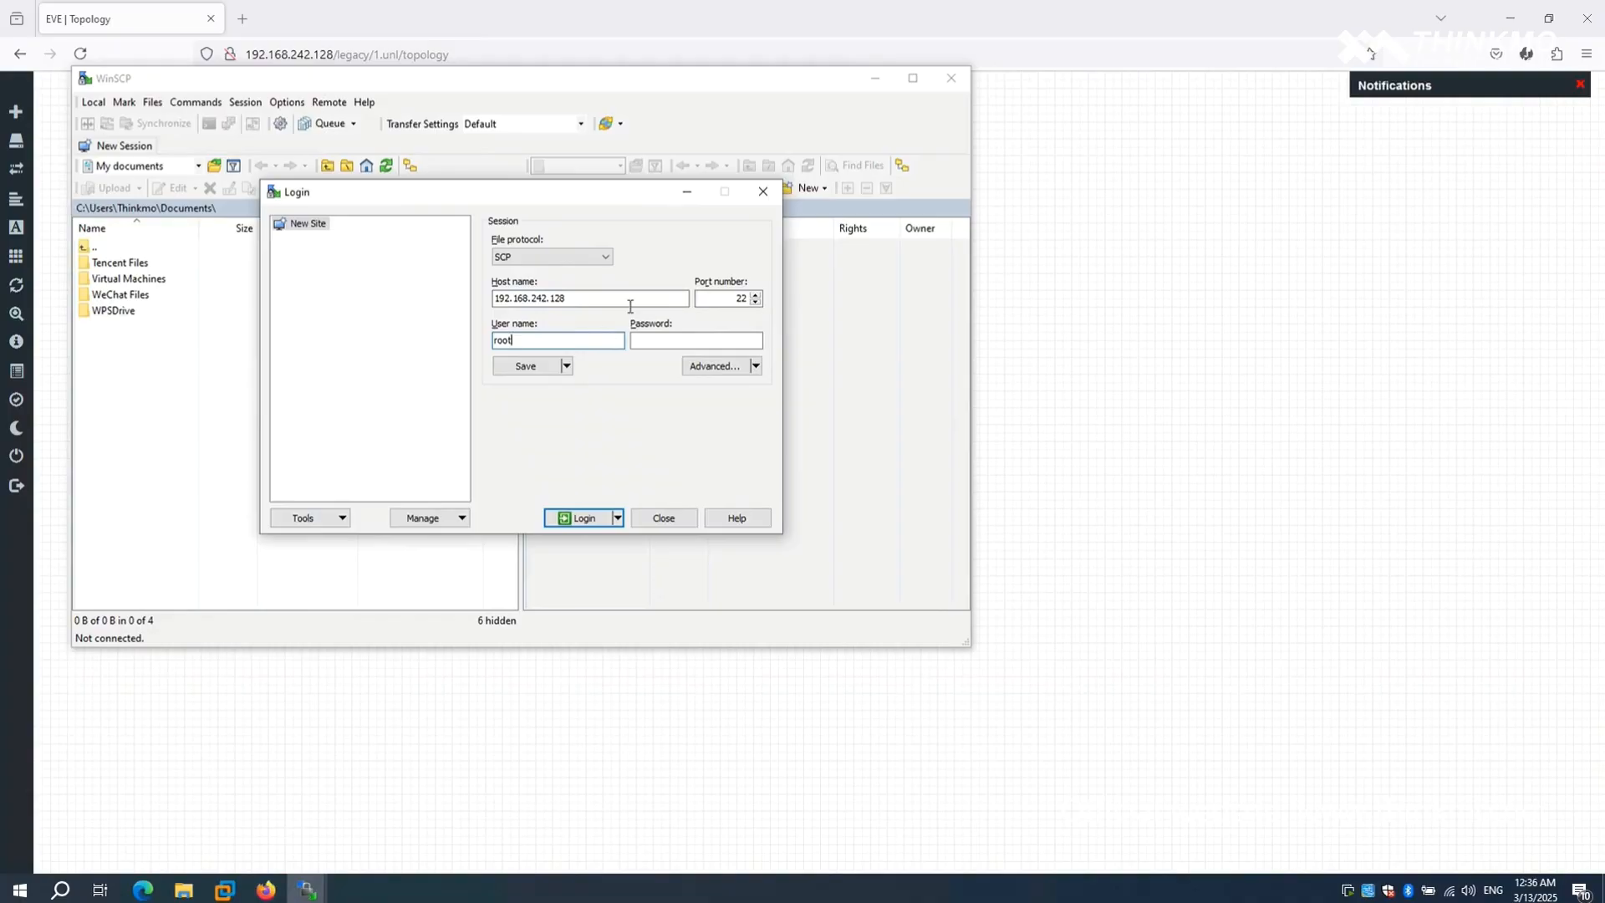
left_click(676, 341)
type("eve")
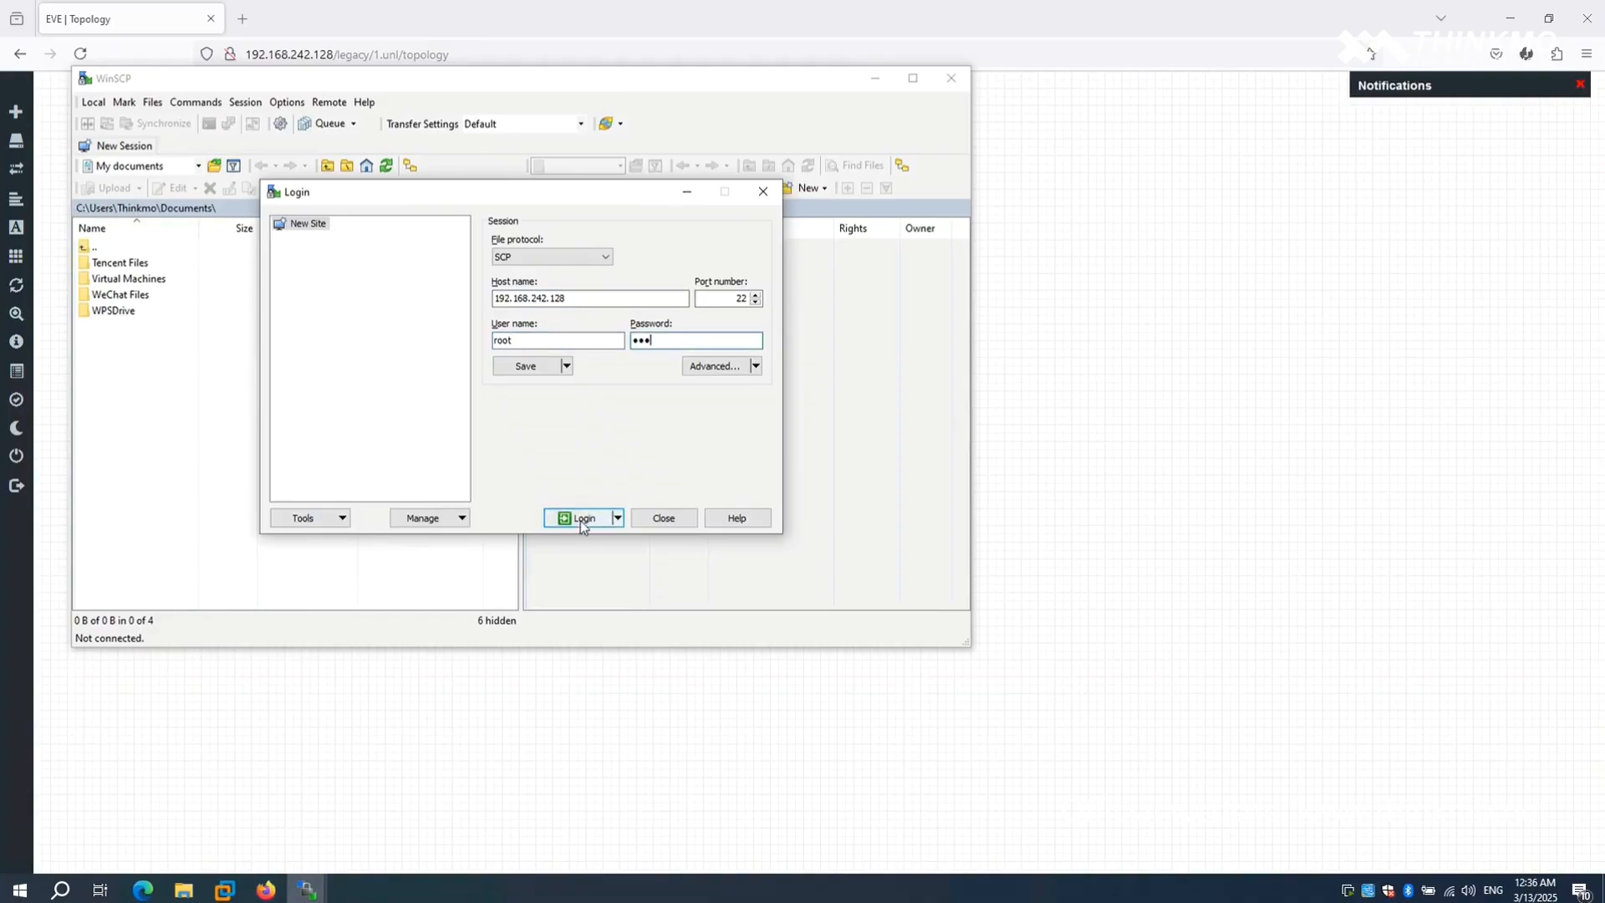
left_click(572, 518)
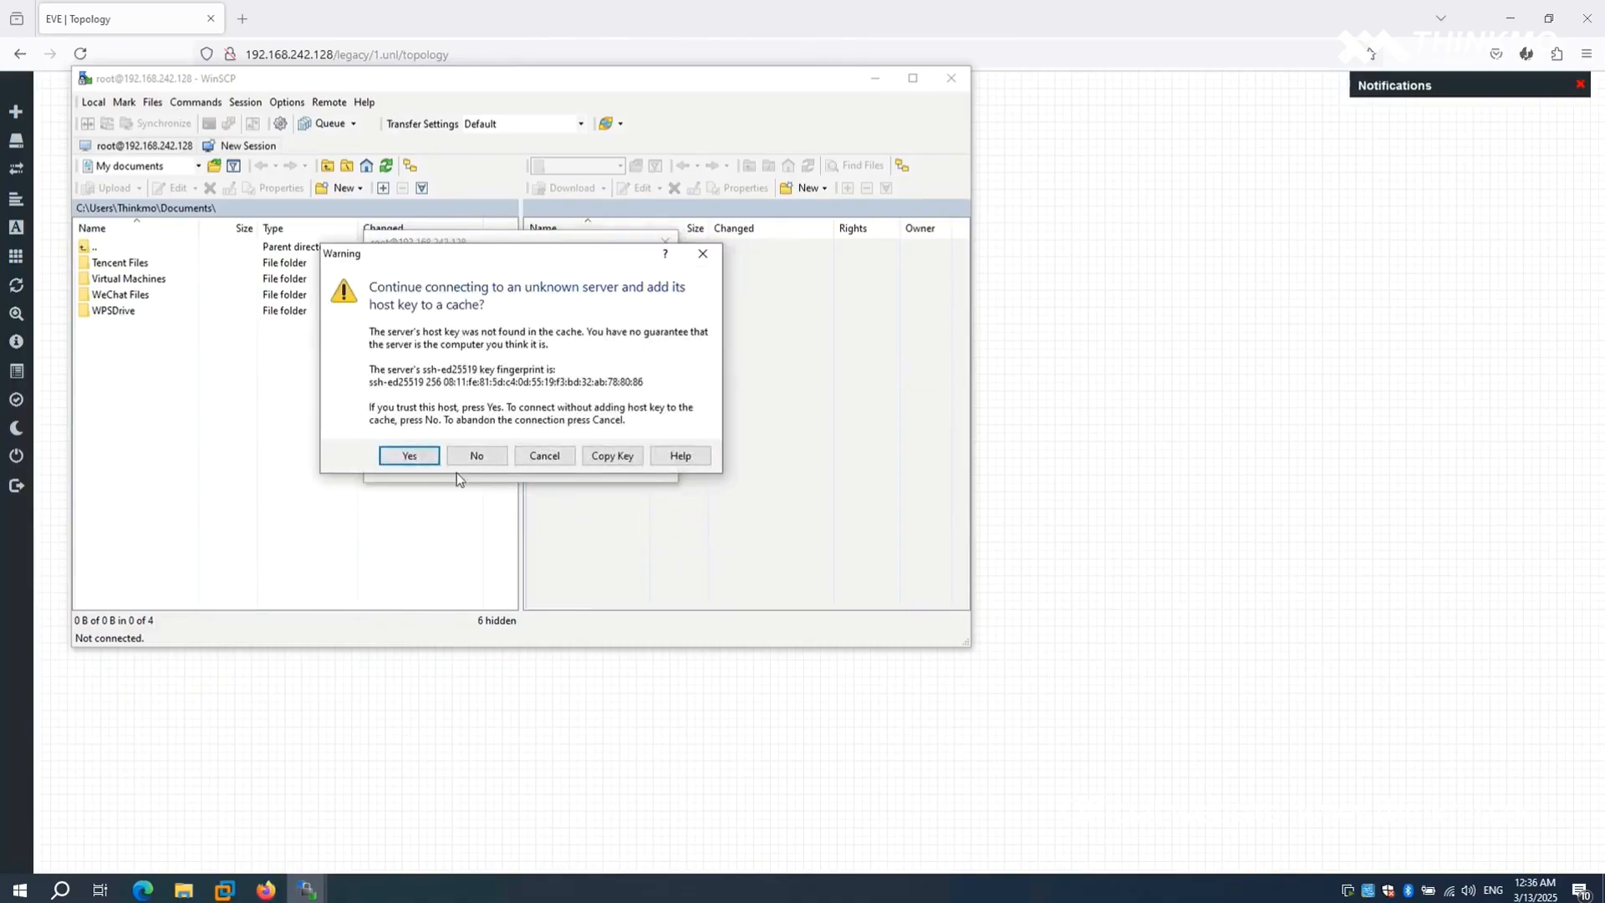
left_click(409, 456)
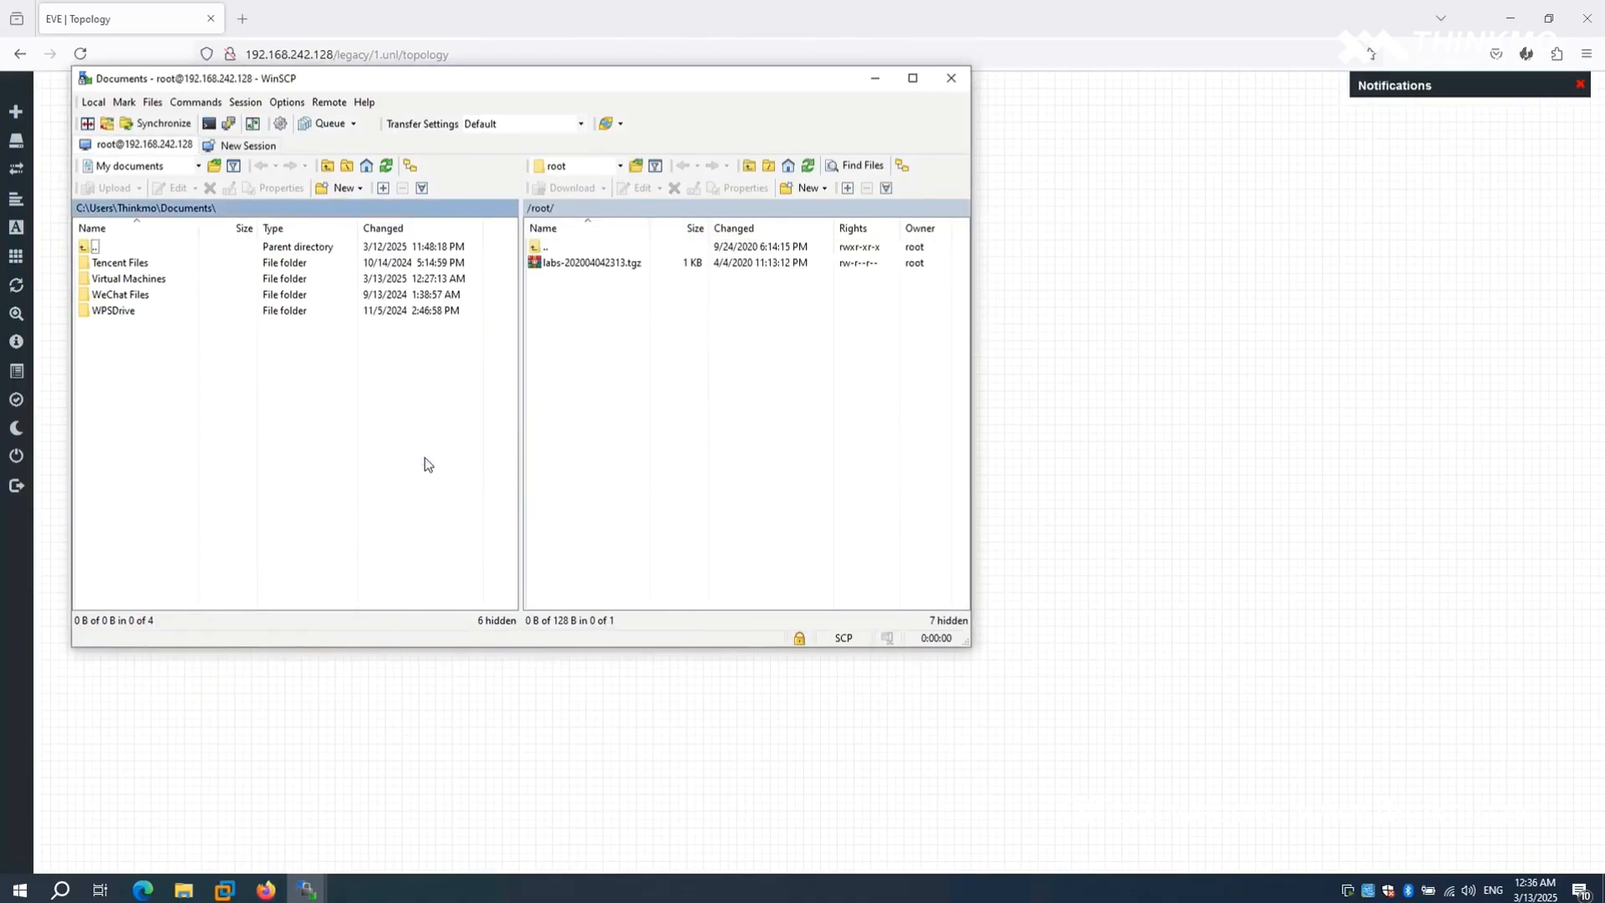
- Move the WinSCP window clear, minimize the browser, and browse the local side to the QEMU folder in Desktop\eve
left_click_drag(733, 80, 1121, 144)
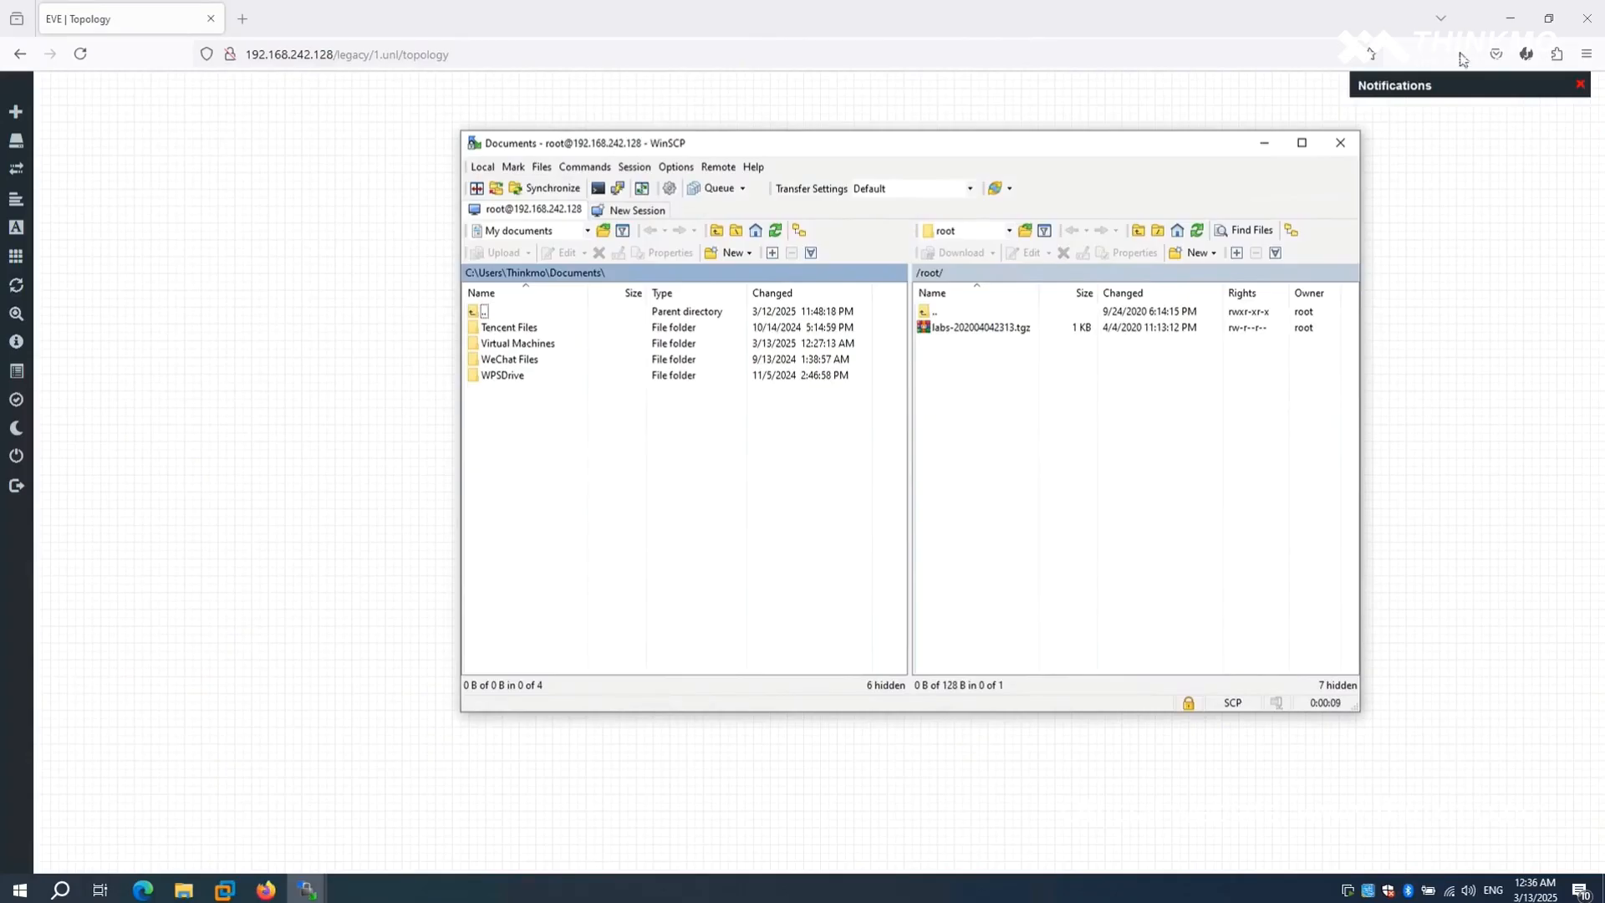
left_click(1511, 24)
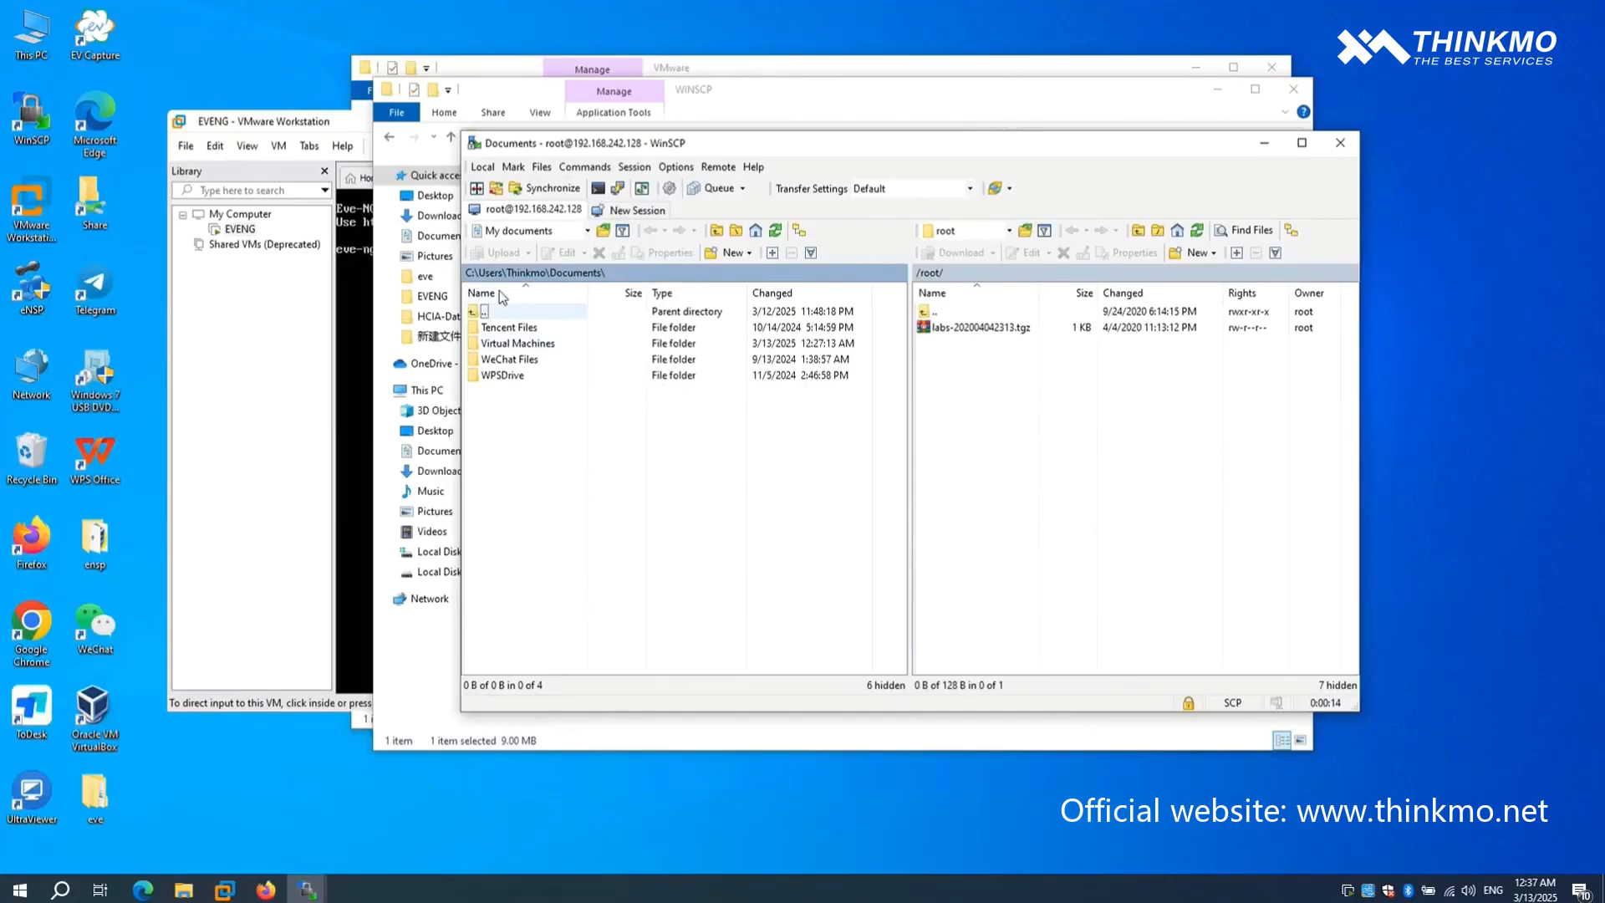
left_click(587, 232)
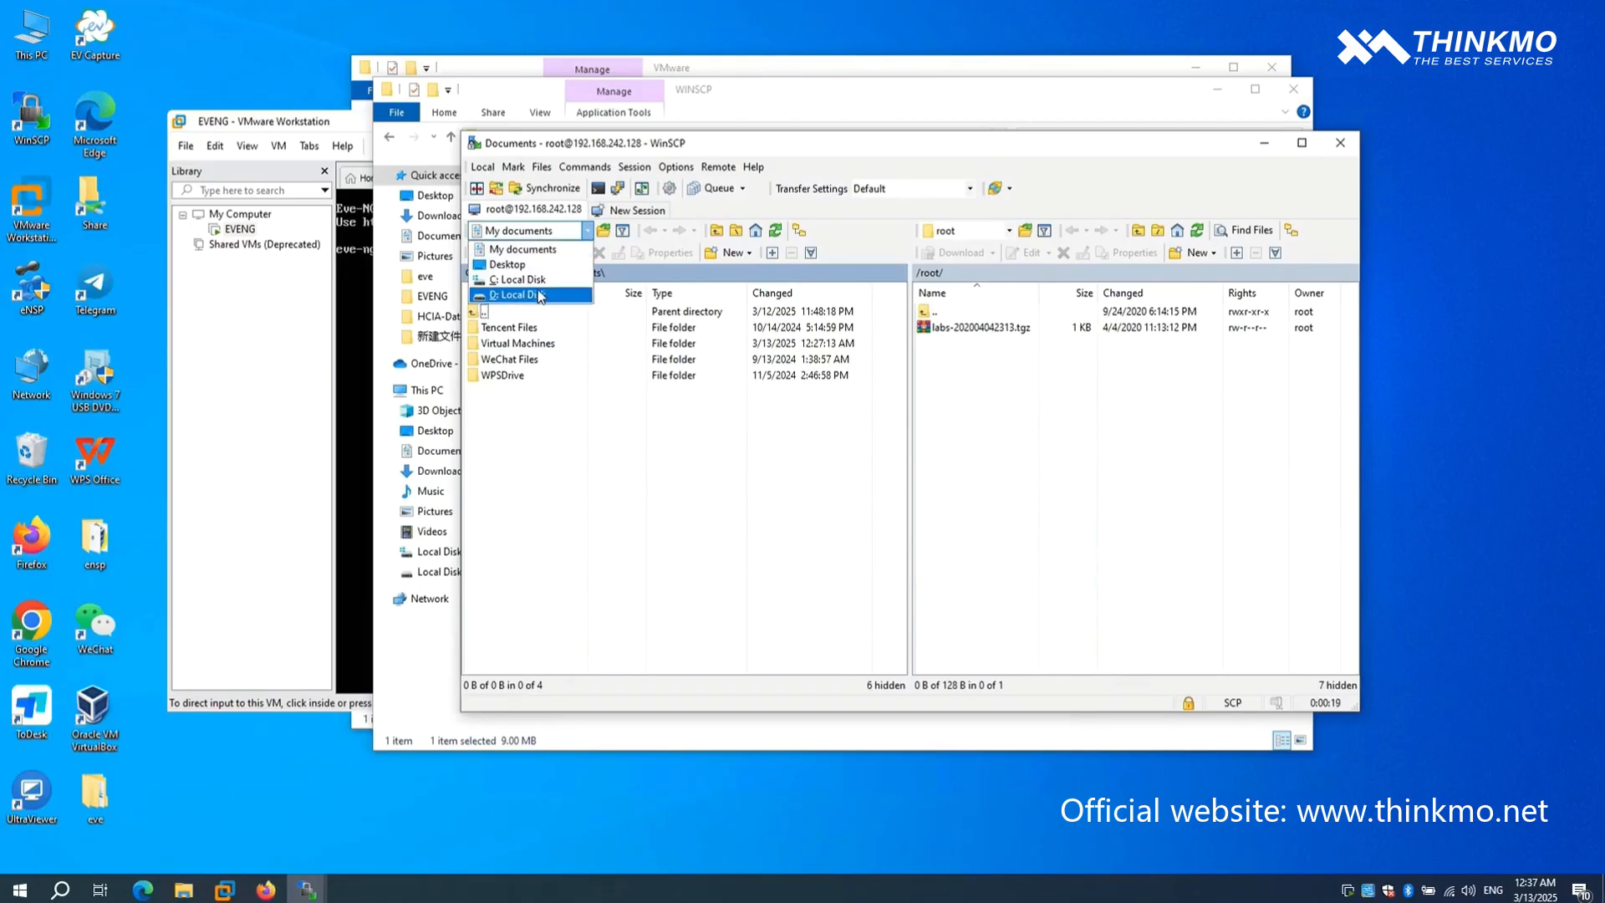
left_click(527, 264)
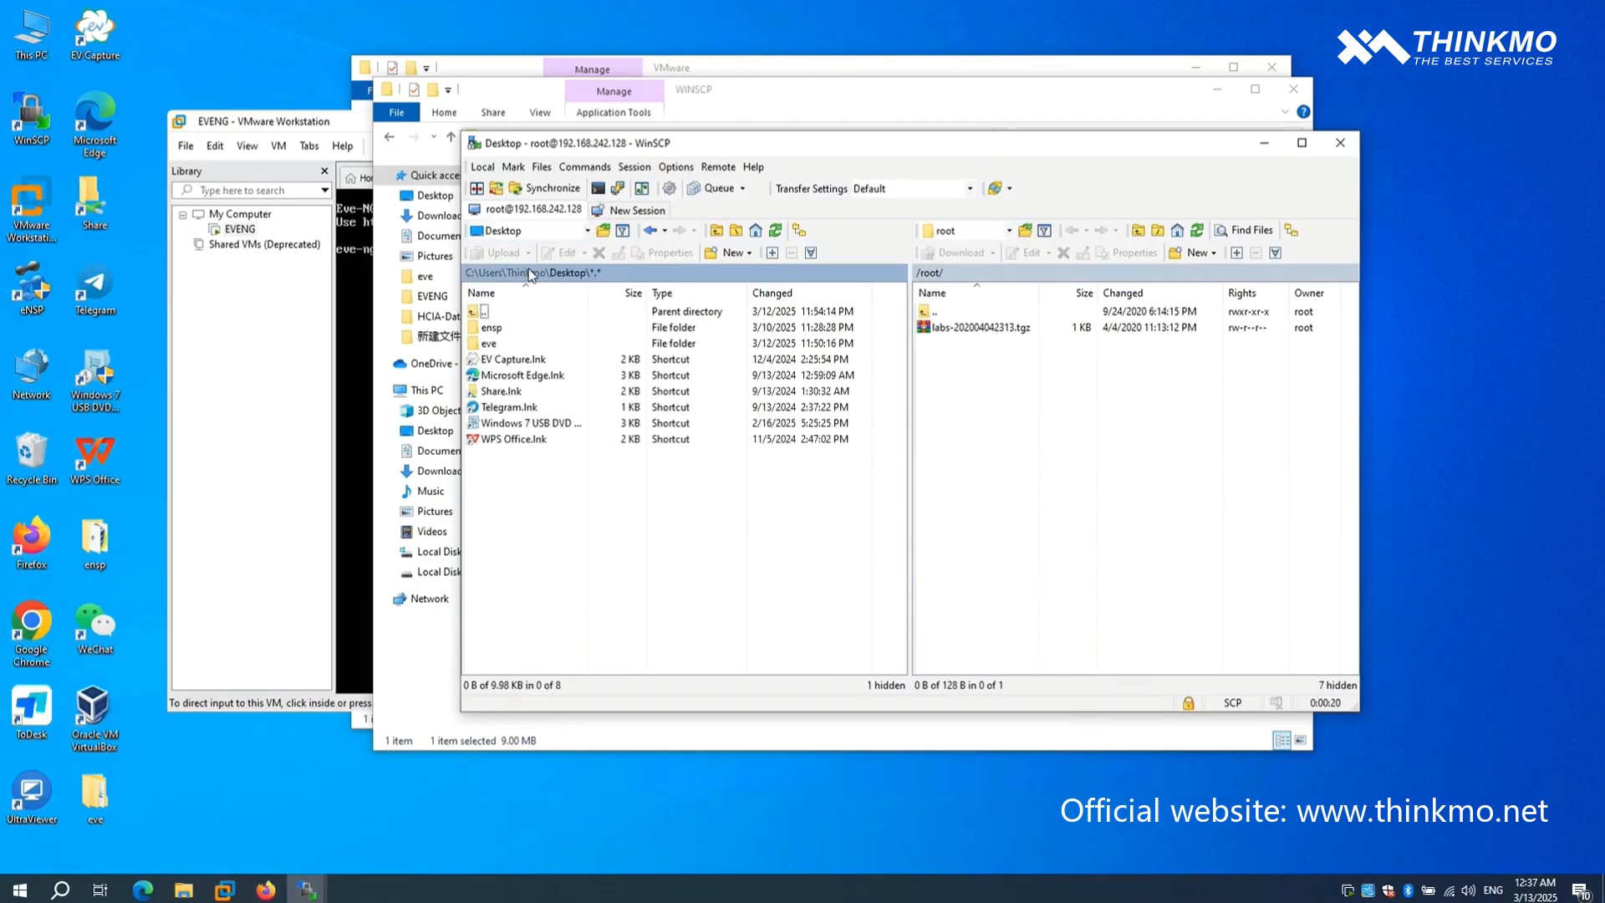
double_click(497, 344)
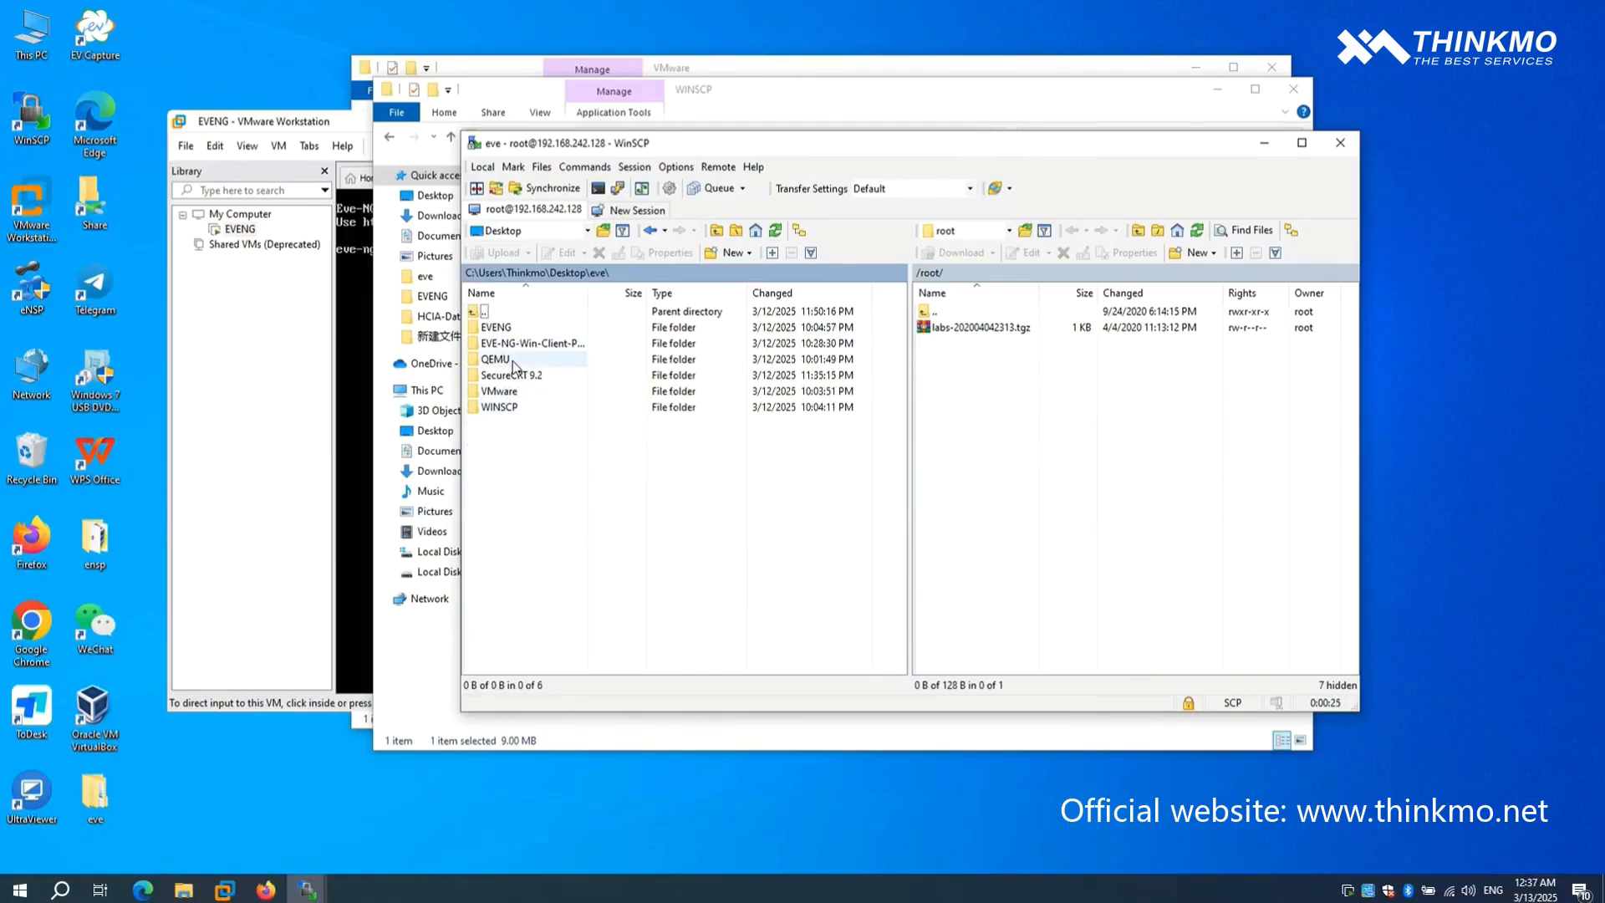
double_click(498, 359)
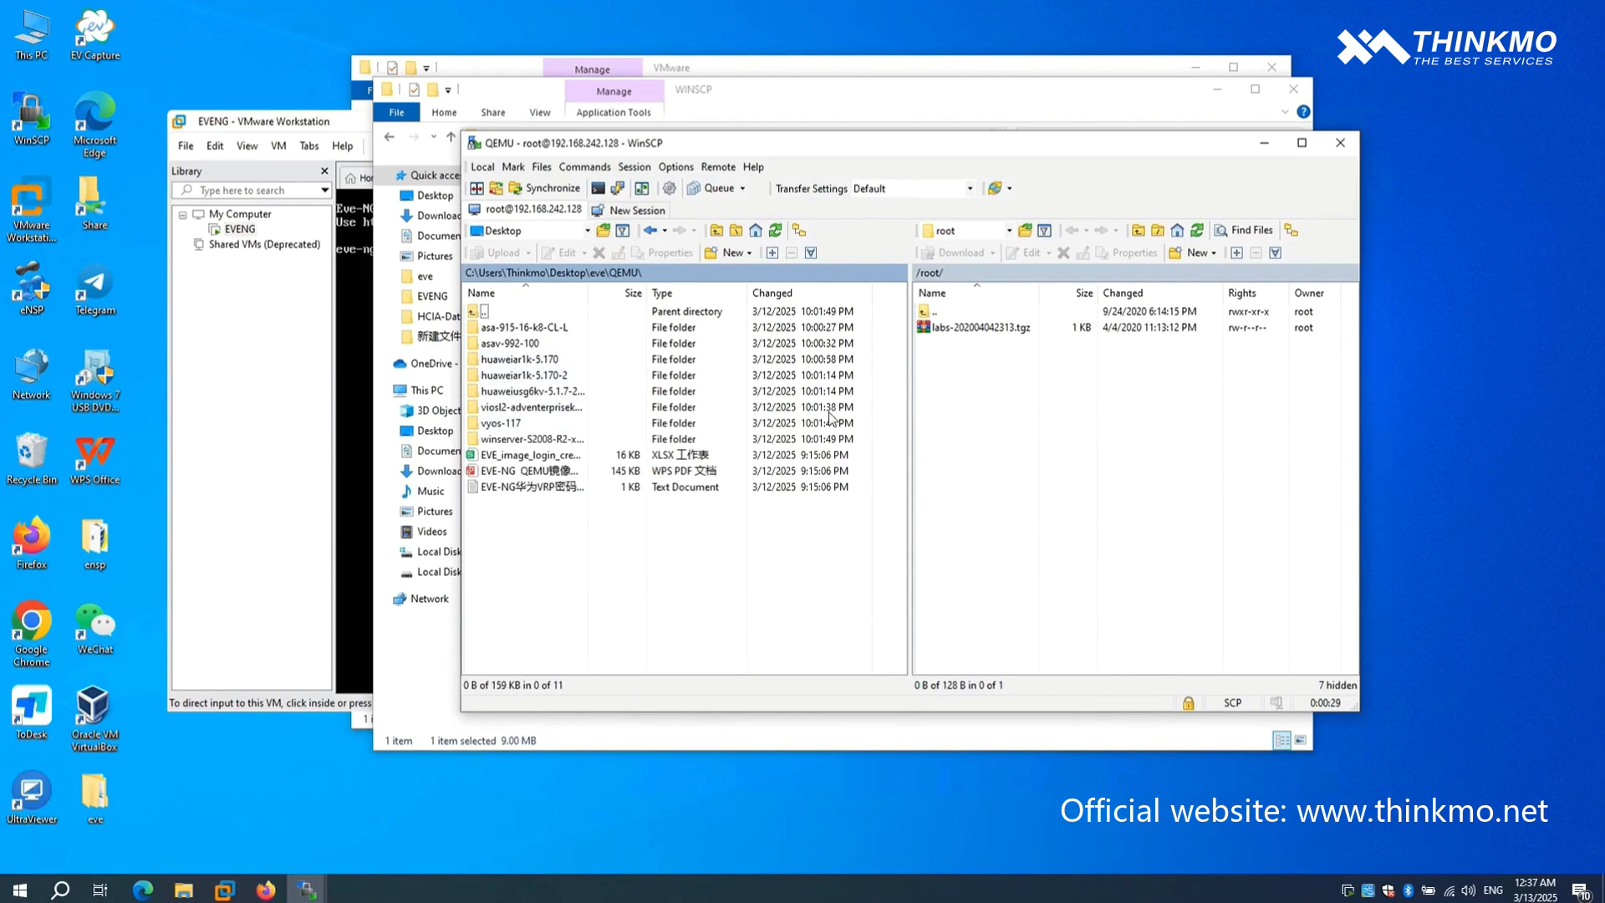
- Browse the remote side from the root home folder to /opt/unetlab/addons
left_click(935, 313)
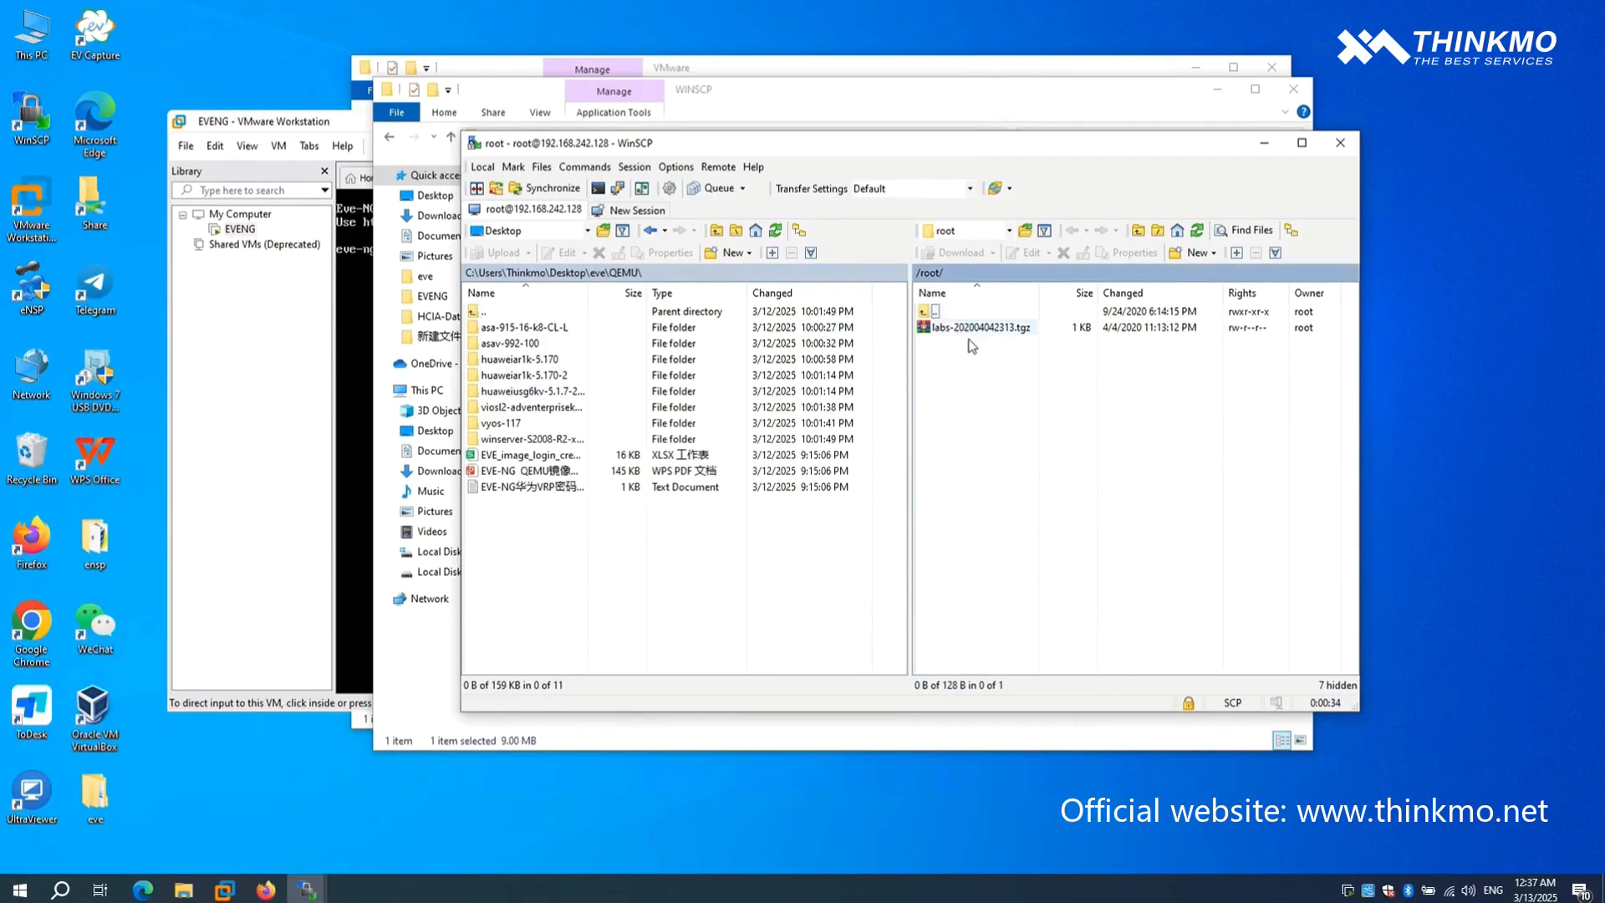
double_click(931, 314)
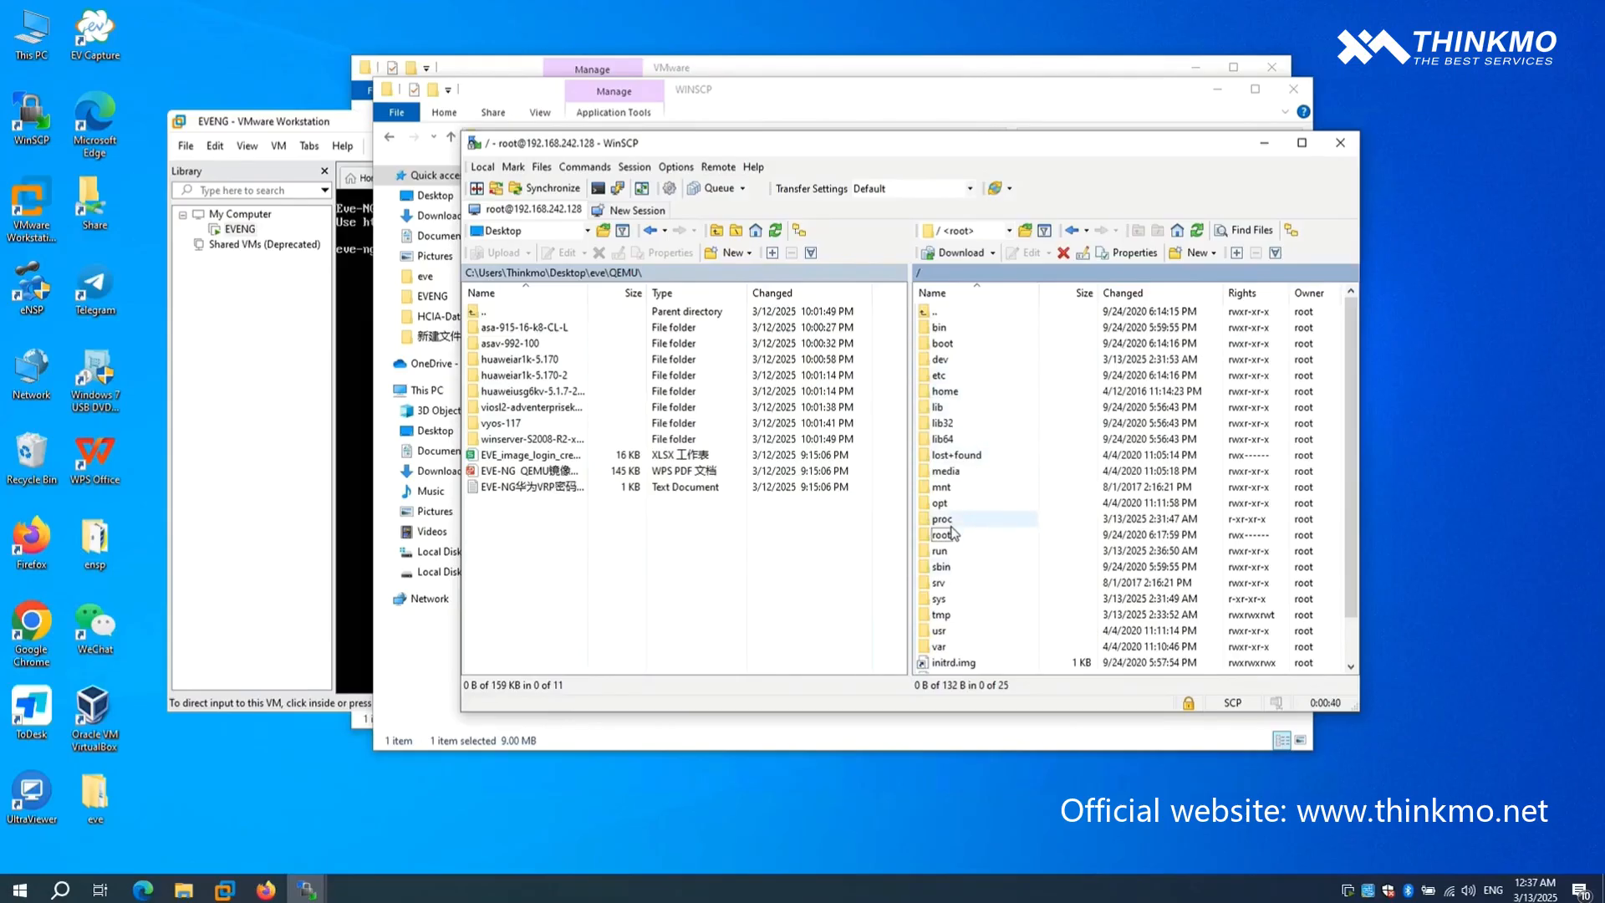
double_click(940, 503)
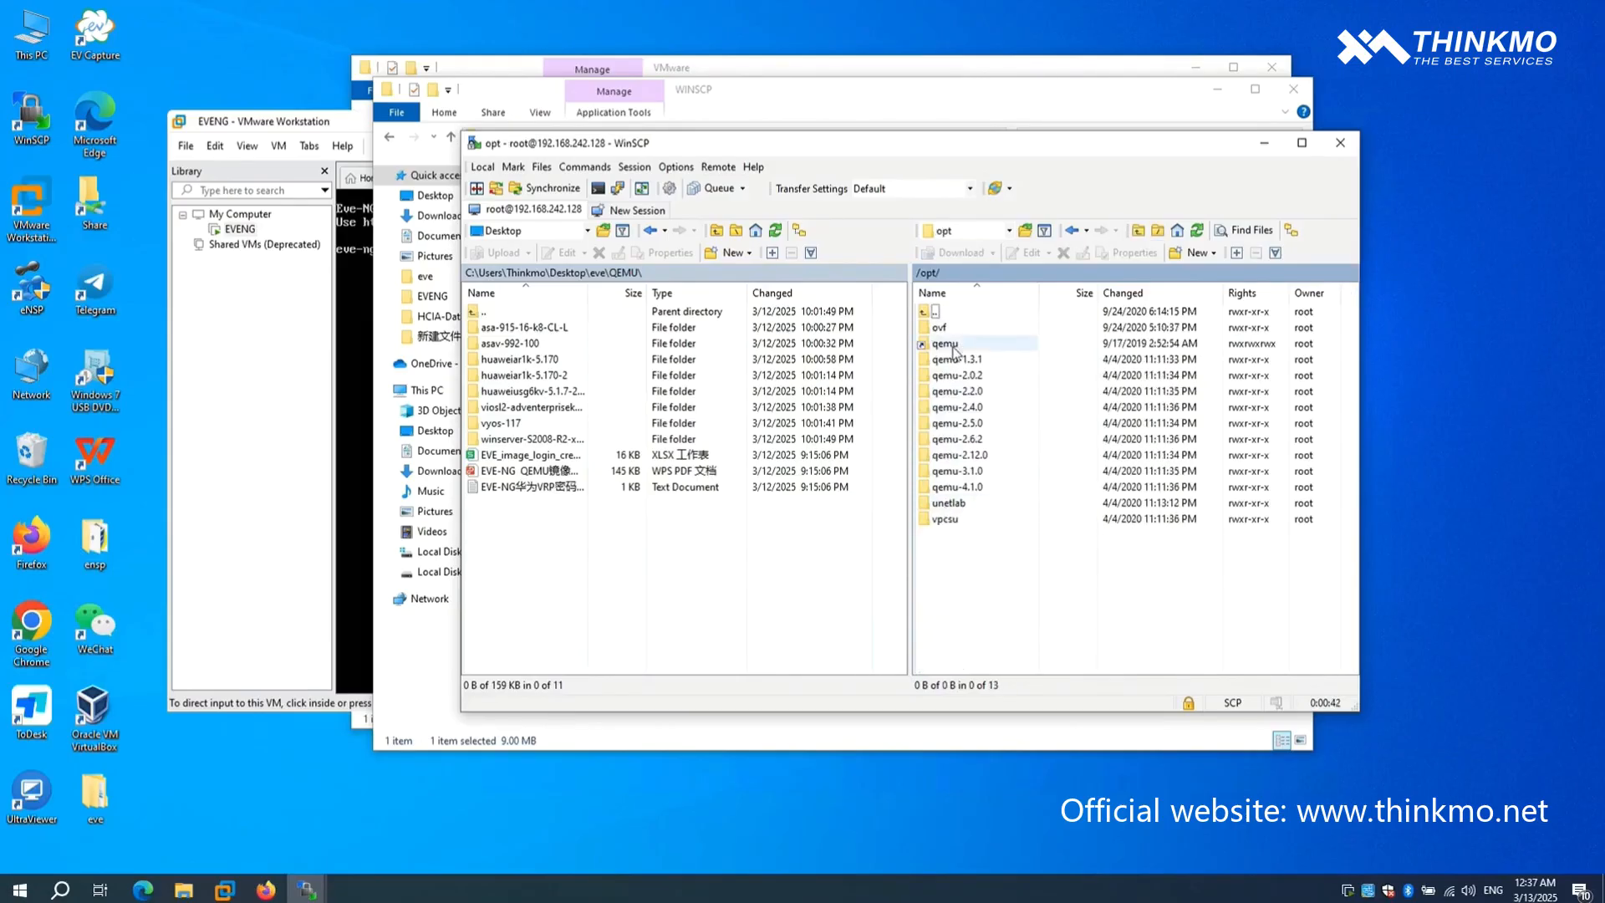
double_click(952, 503)
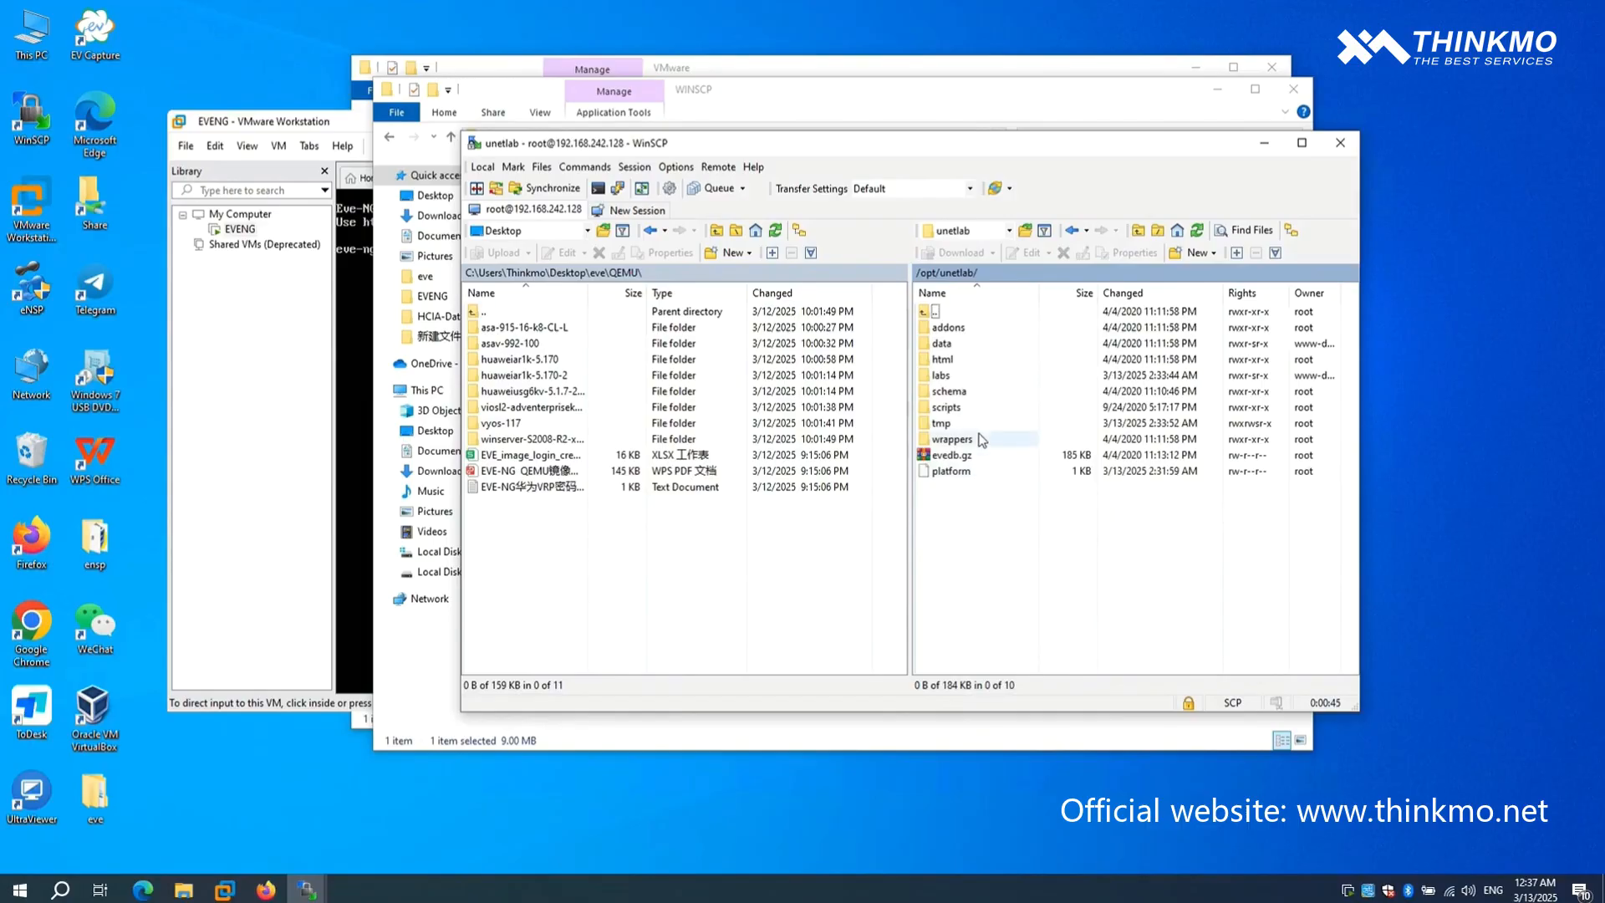
double_click(948, 328)
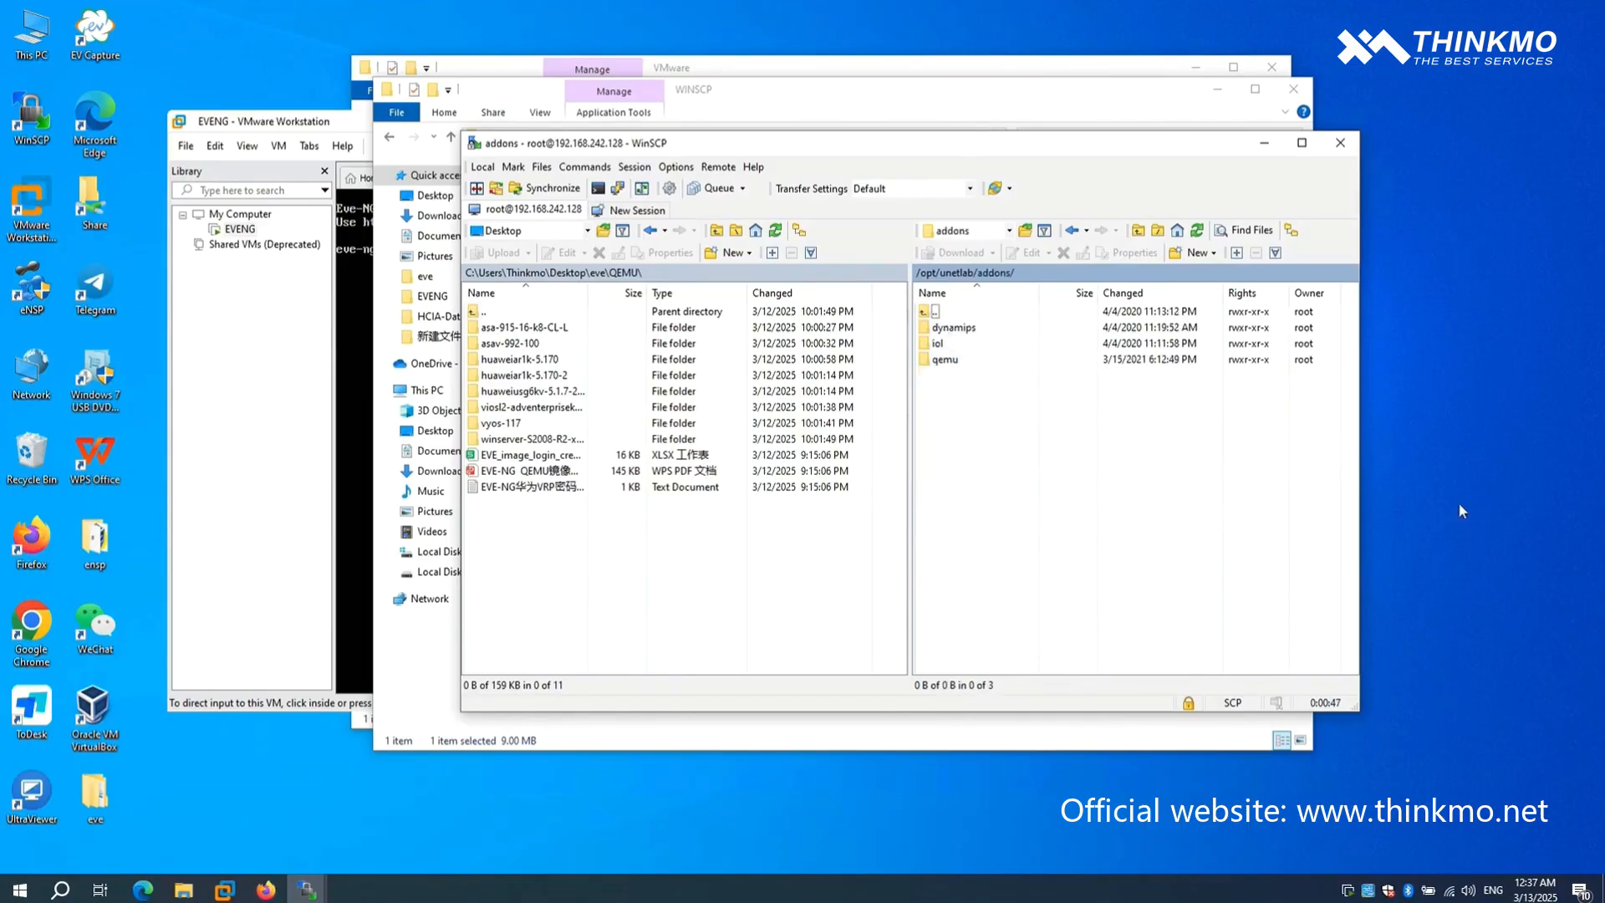
- Upload the local vyos-117 folder to /opt/unetlab/addons/qemu on the remote side and open the uploaded folder
double_click(944, 361)
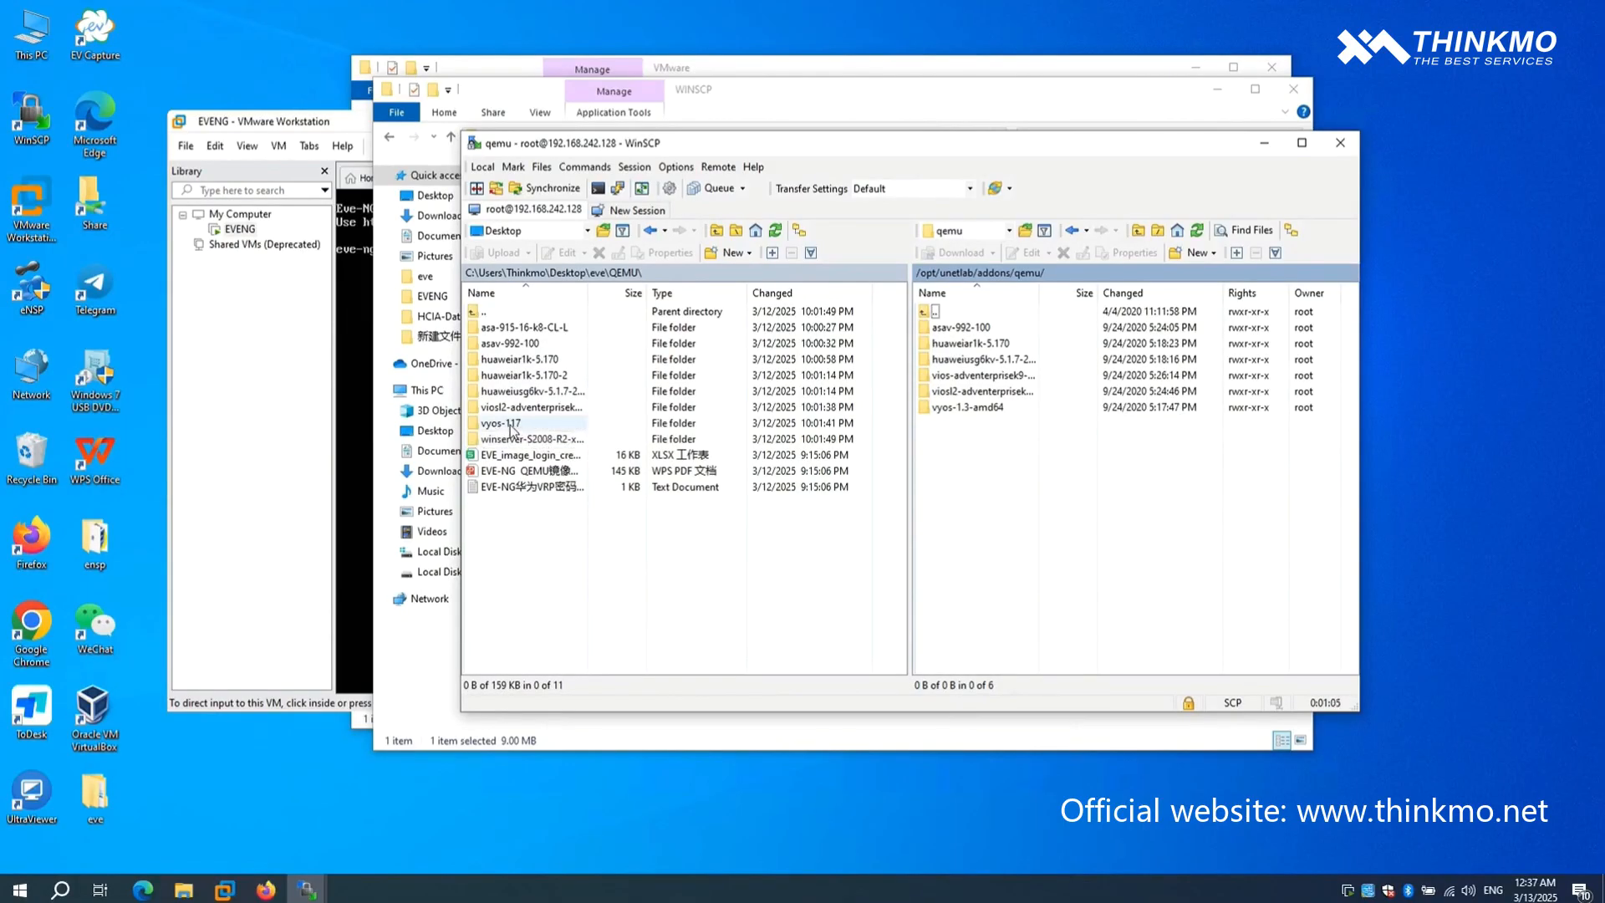
left_click_drag(511, 426, 978, 464)
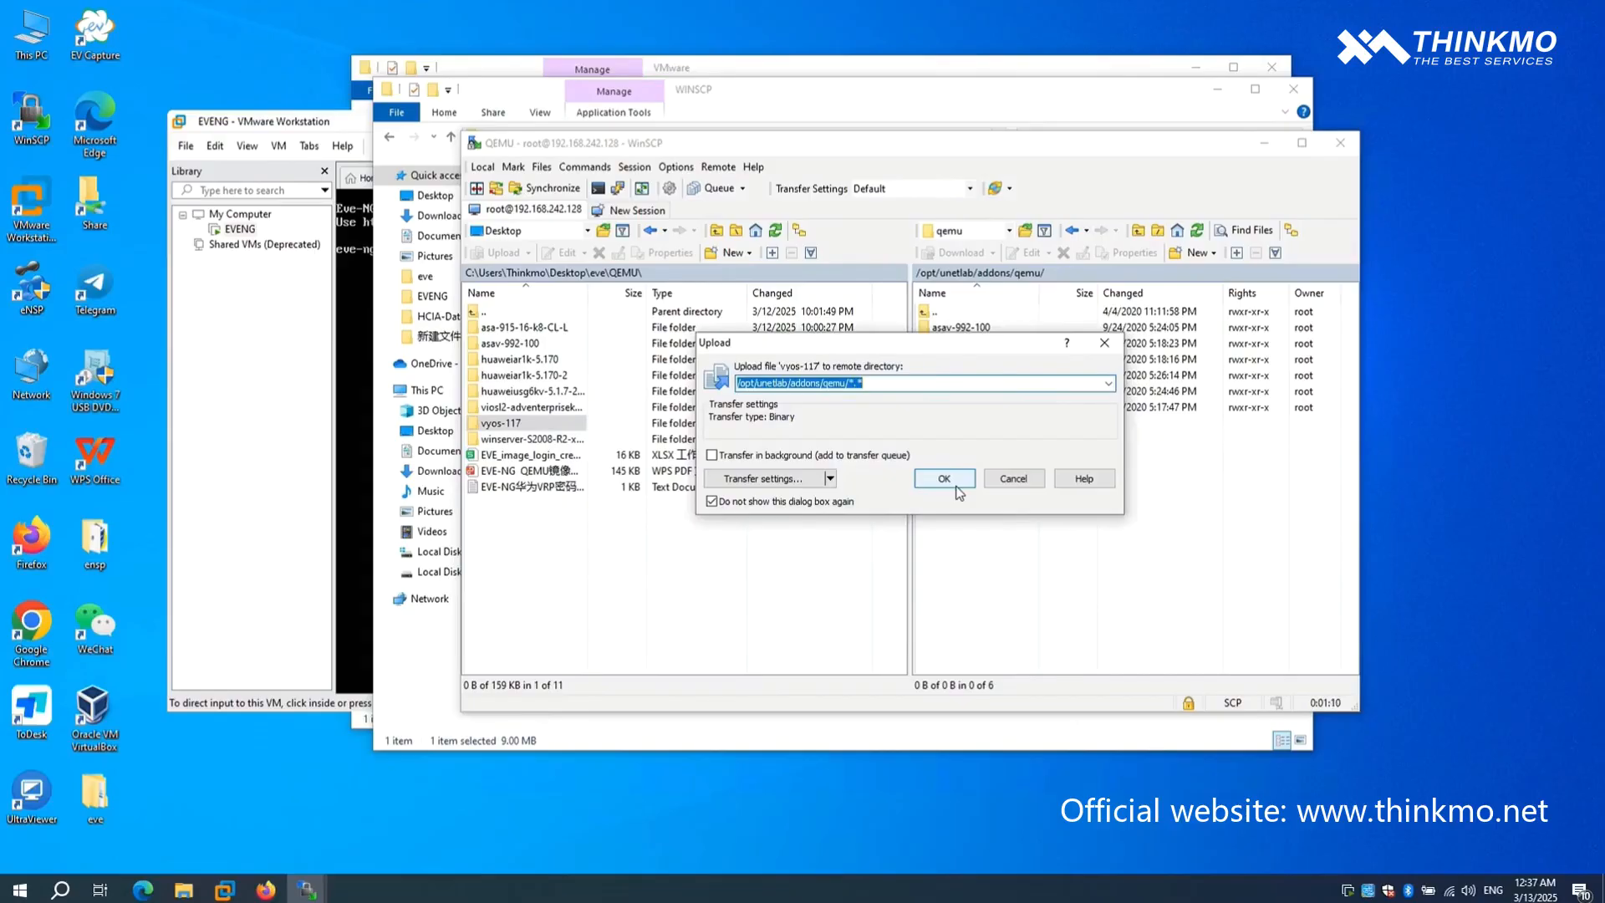
left_click(945, 479)
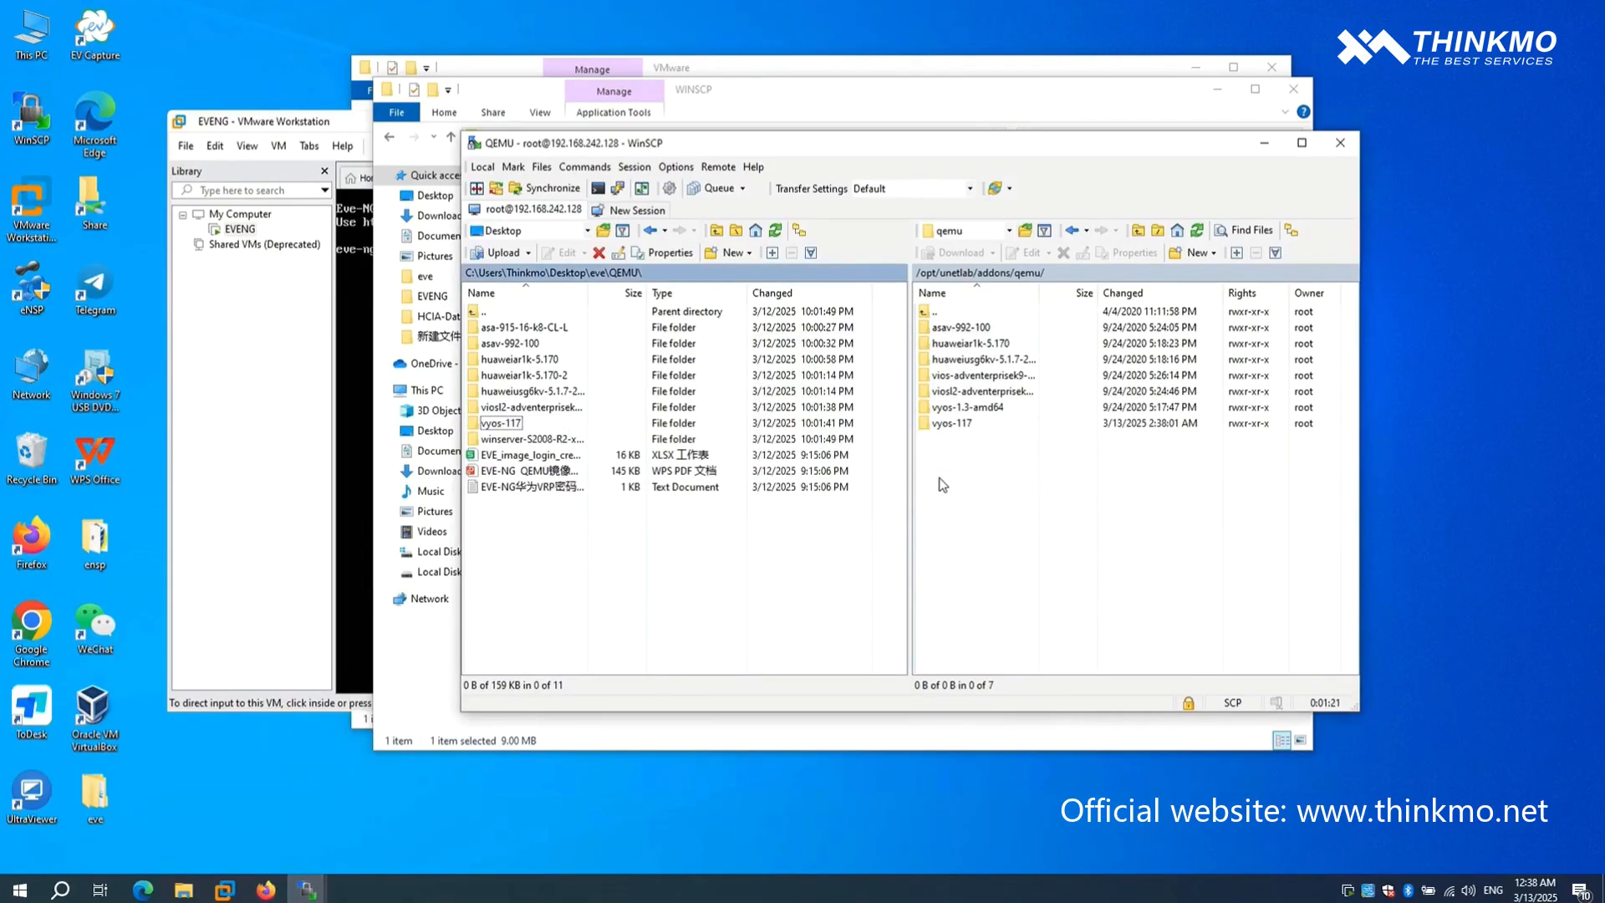
double_click(960, 423)
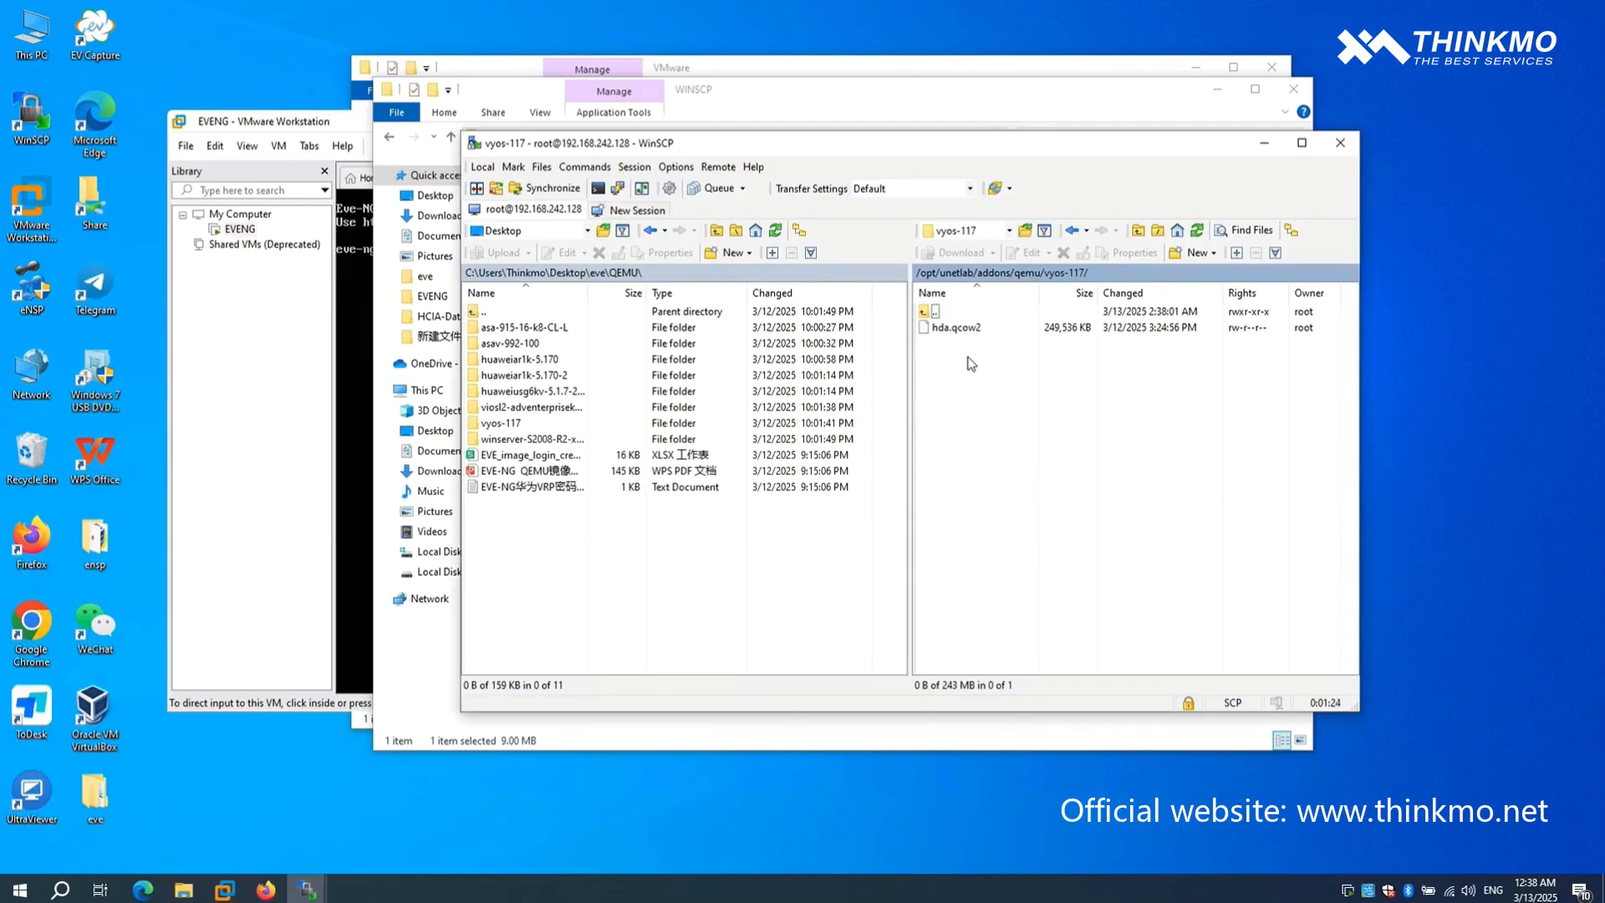
- Switch to the EVE topology in Firefox and add a new node using the VyOS template
left_click(265, 889)
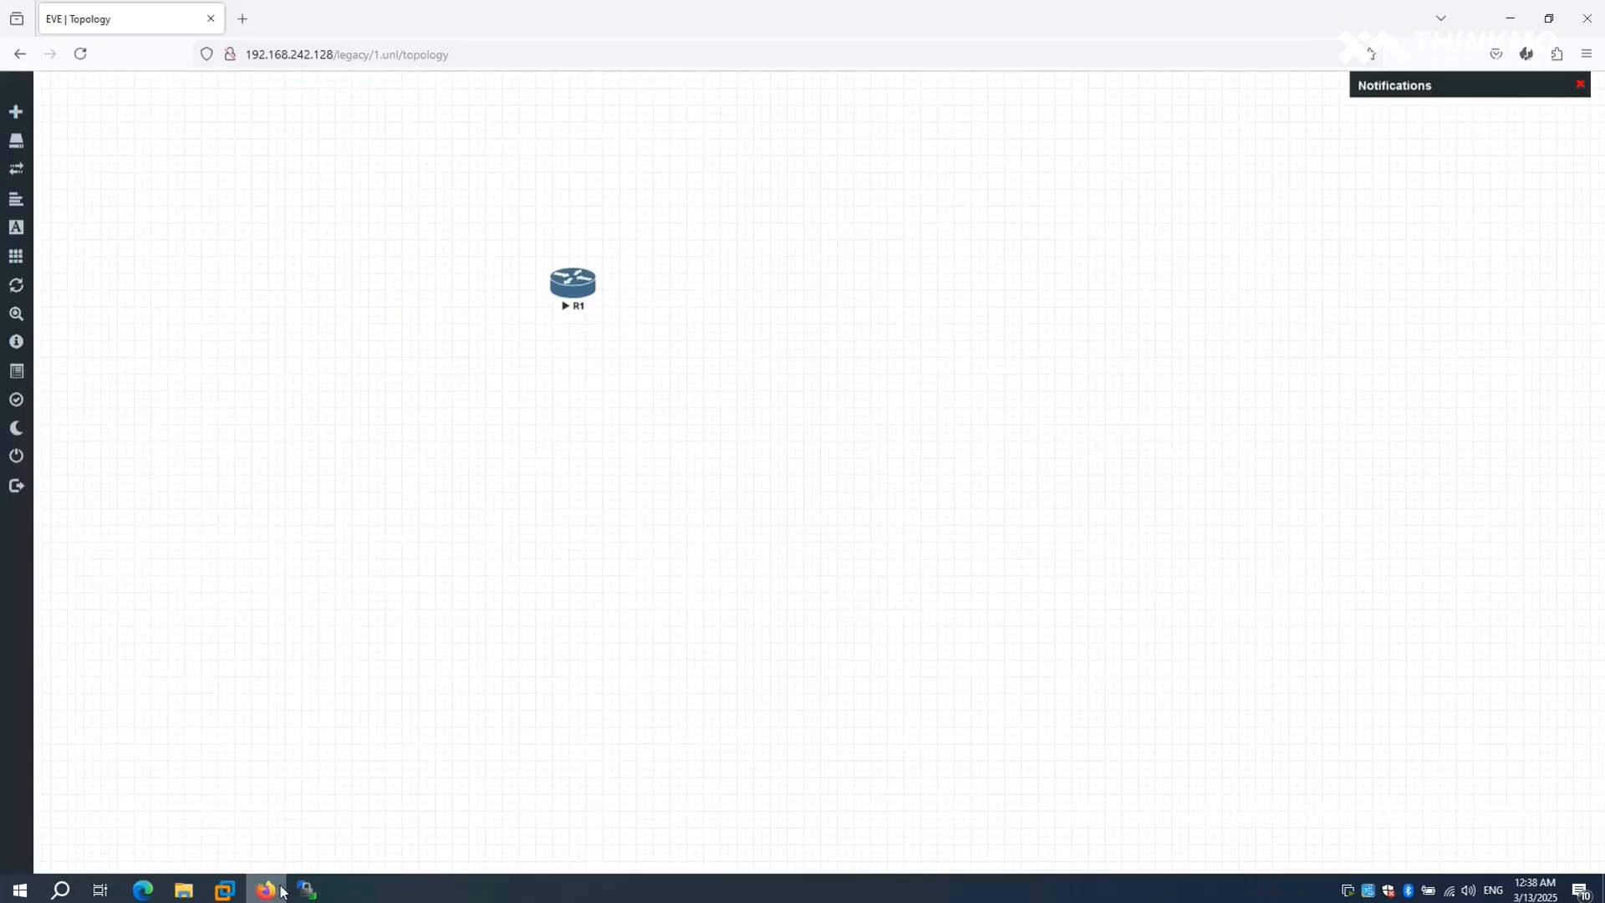
right_click(783, 393)
left_click(826, 428)
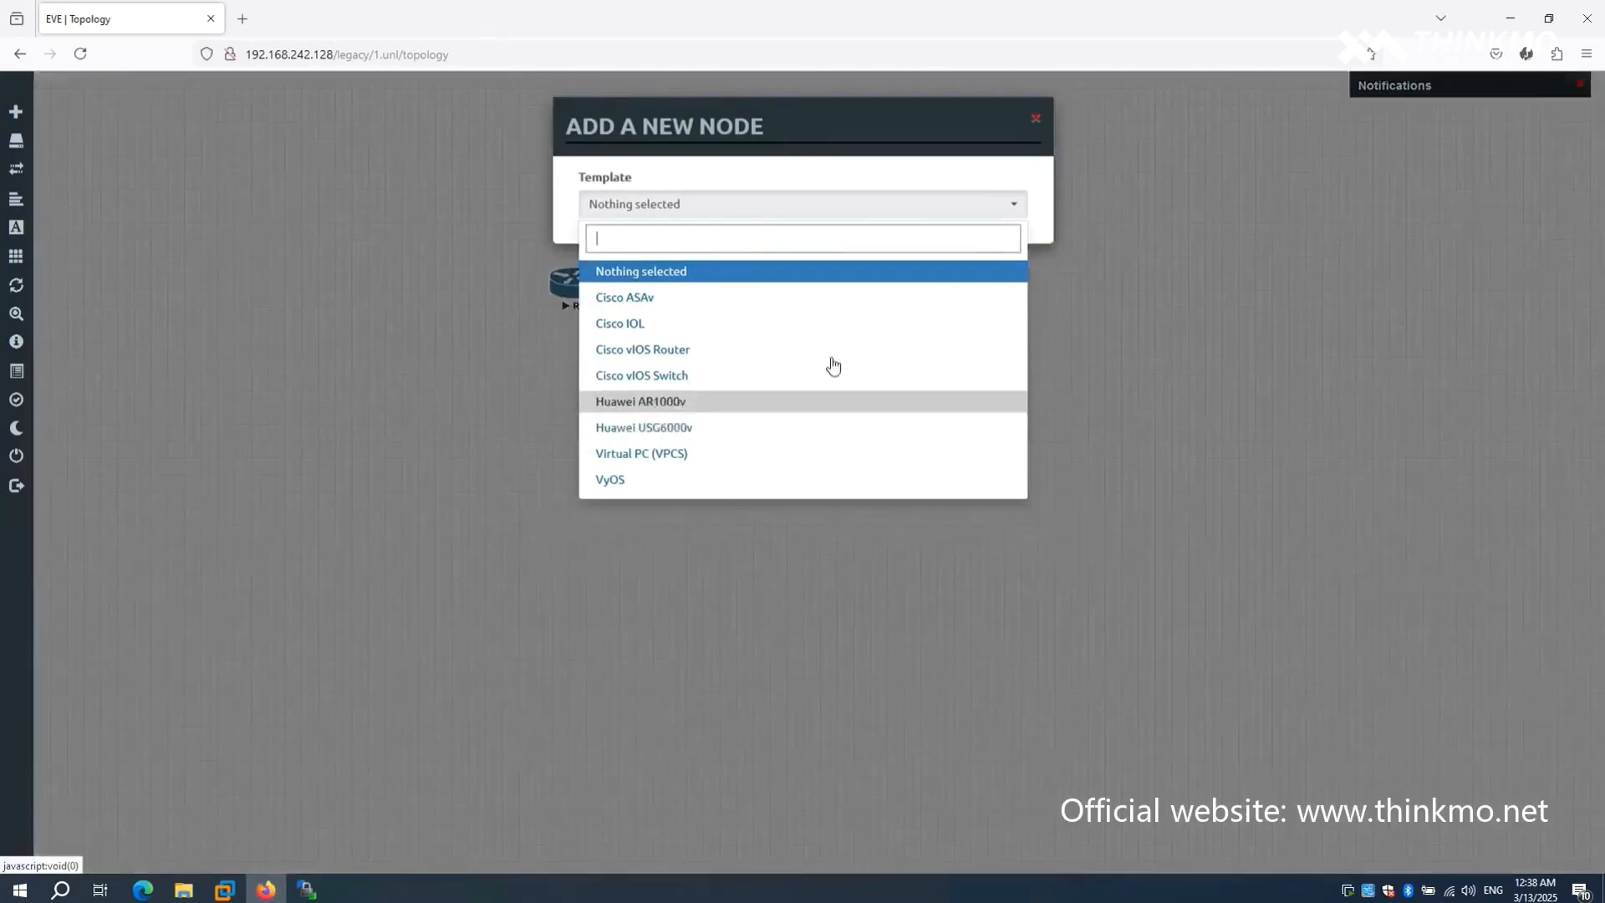
left_click(749, 479)
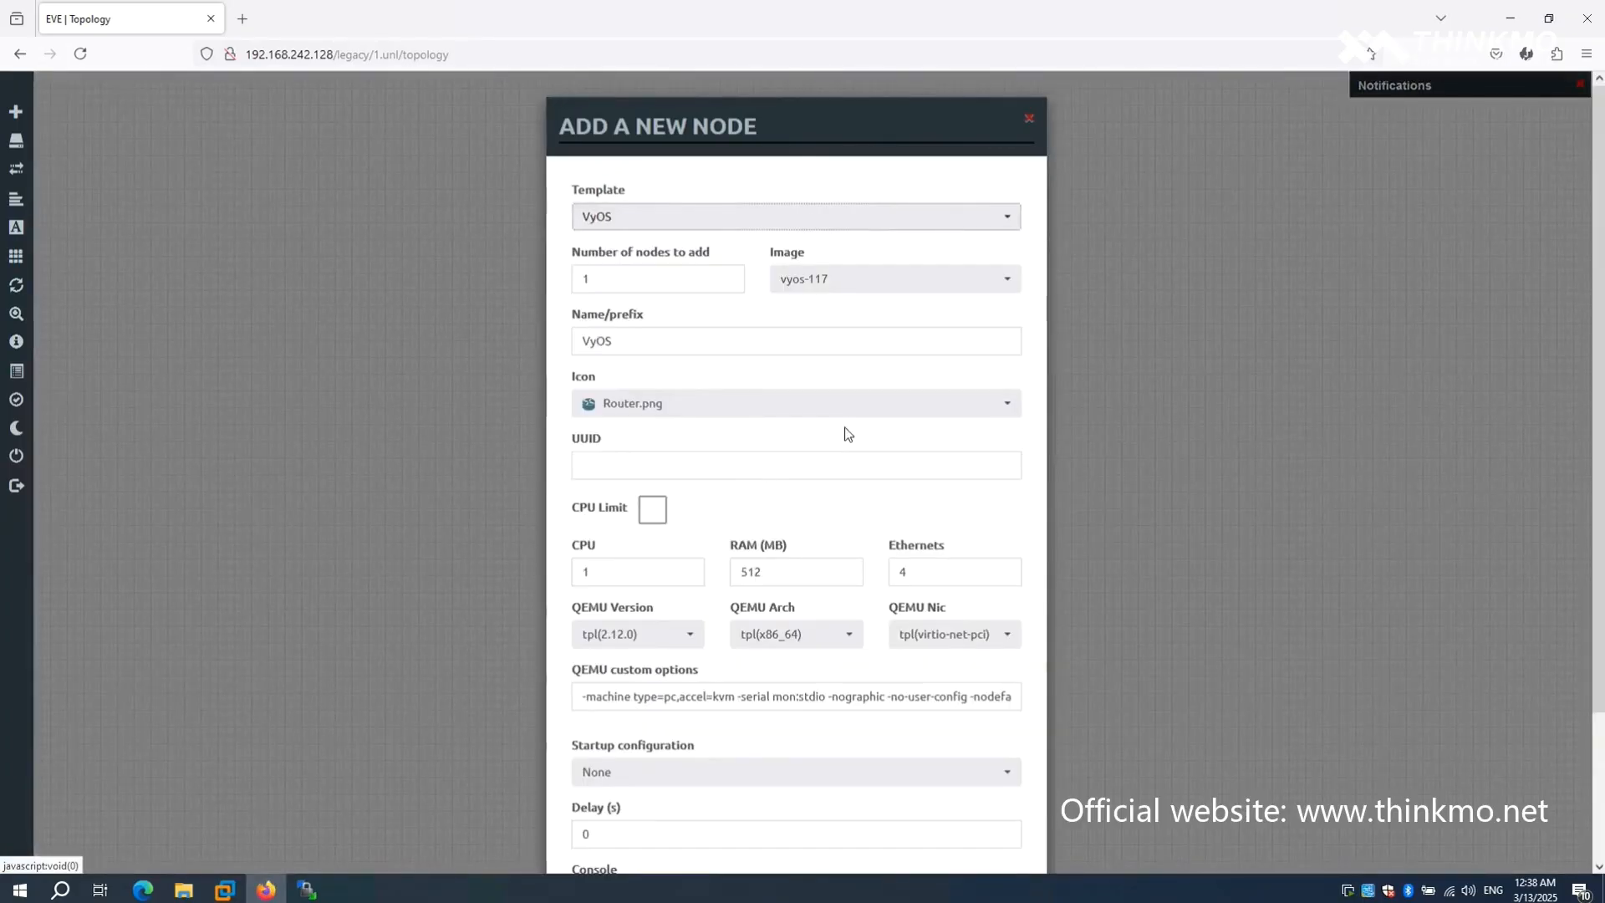